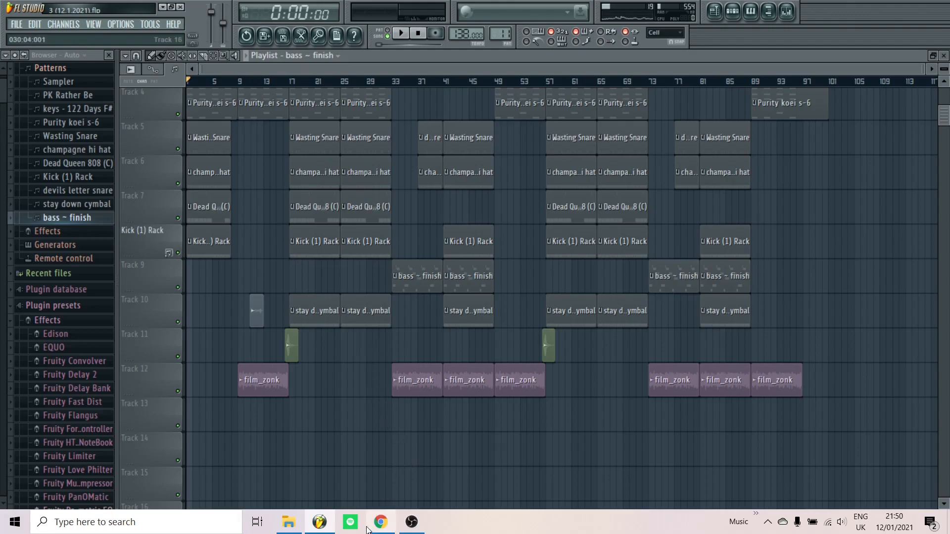
# - Switch to Chrome and look through the YouTube search results for icytwat, returning to the FL Studio project
pyautogui.click(388, 532)
pyautogui.scroll(3, 526, 321)
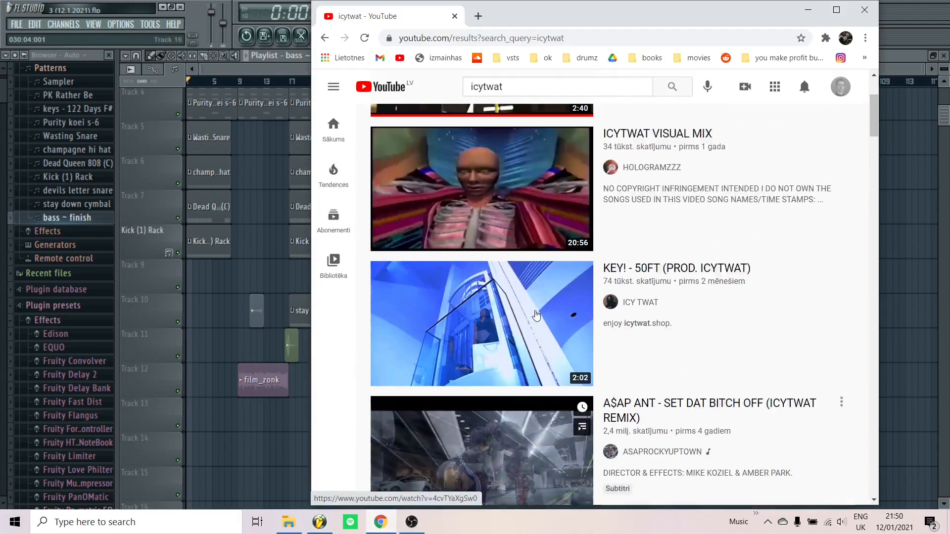
pyautogui.scroll(3, 526, 321)
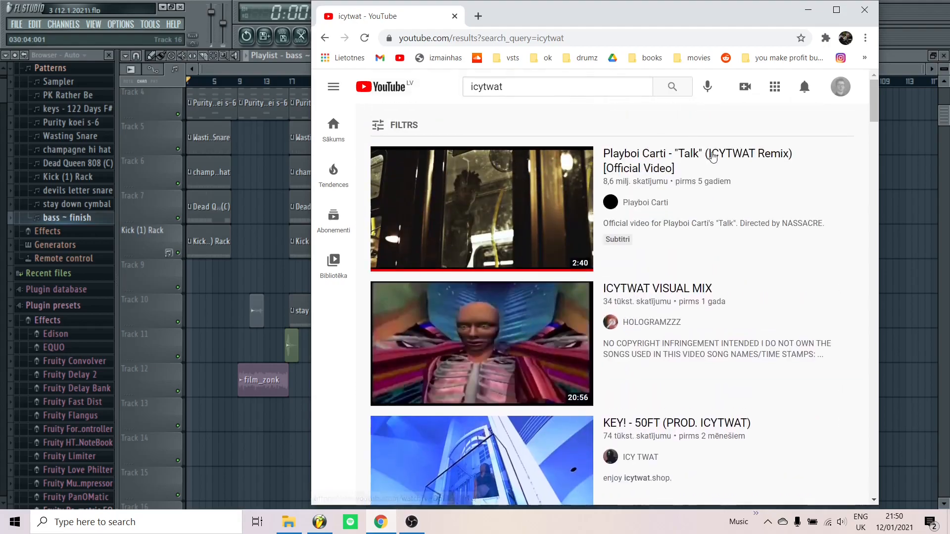
pyautogui.scroll(-3, 764, 165)
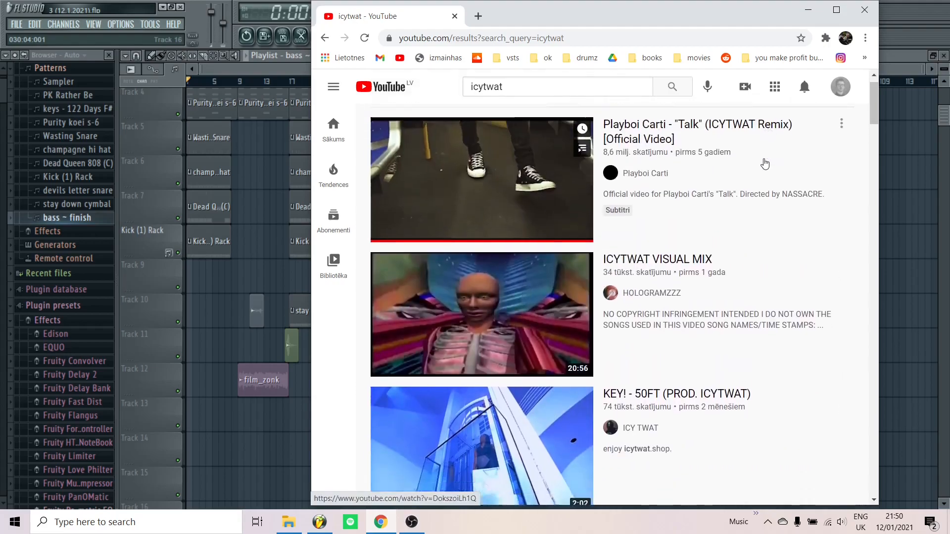
pyautogui.scroll(-2, 763, 164)
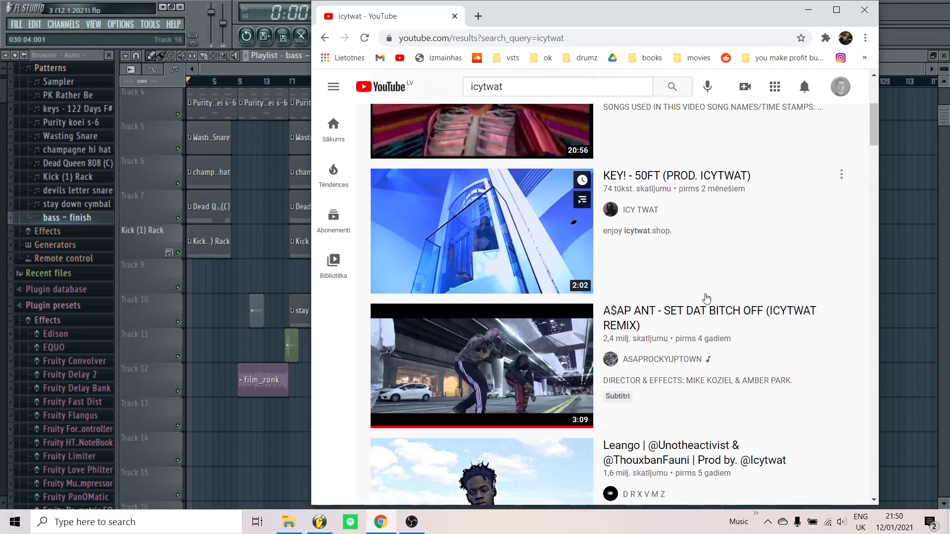
pyautogui.scroll(-2, 836, 352)
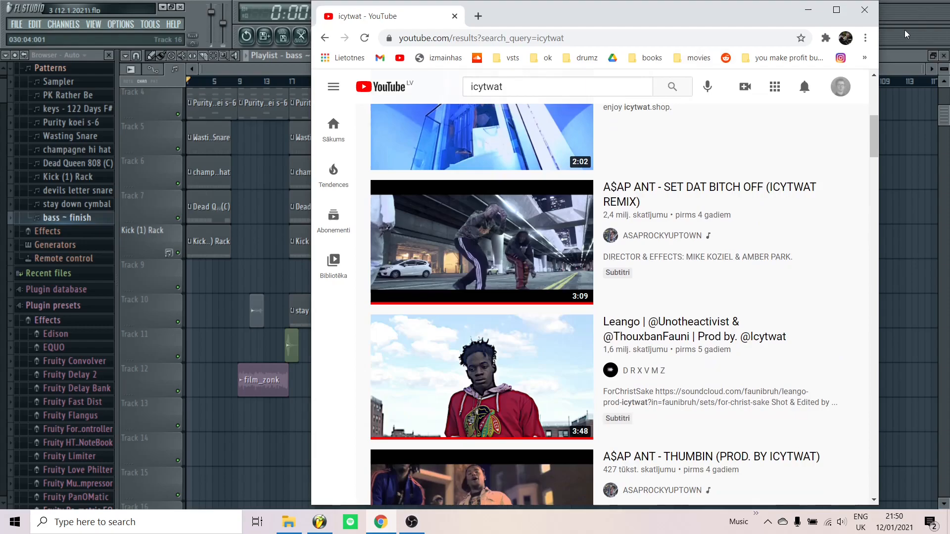
pyautogui.click(810, 10)
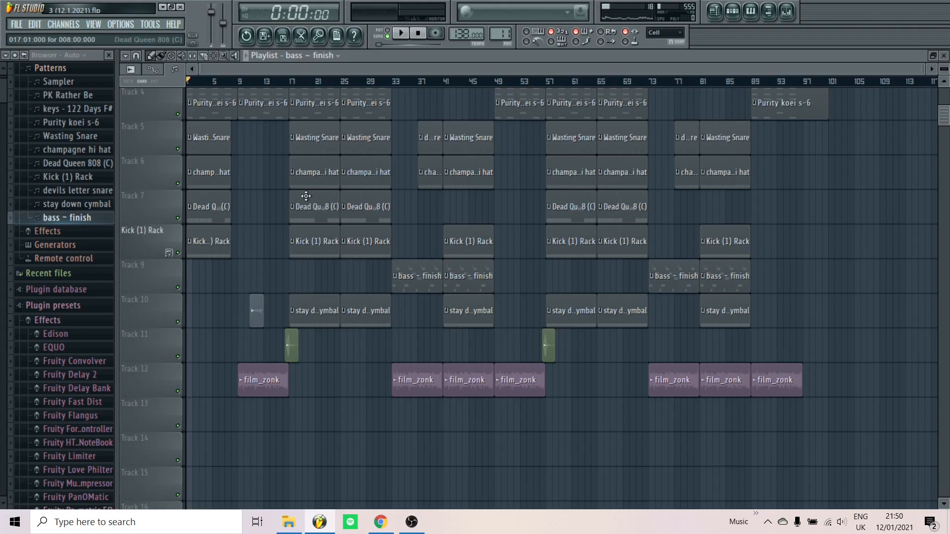
# - Show the playlist from its first track, display the step sequencer and go through the patterns to Sampler
pyautogui.scroll(2, 262, 230)
pyautogui.scroll(4, 248, 242)
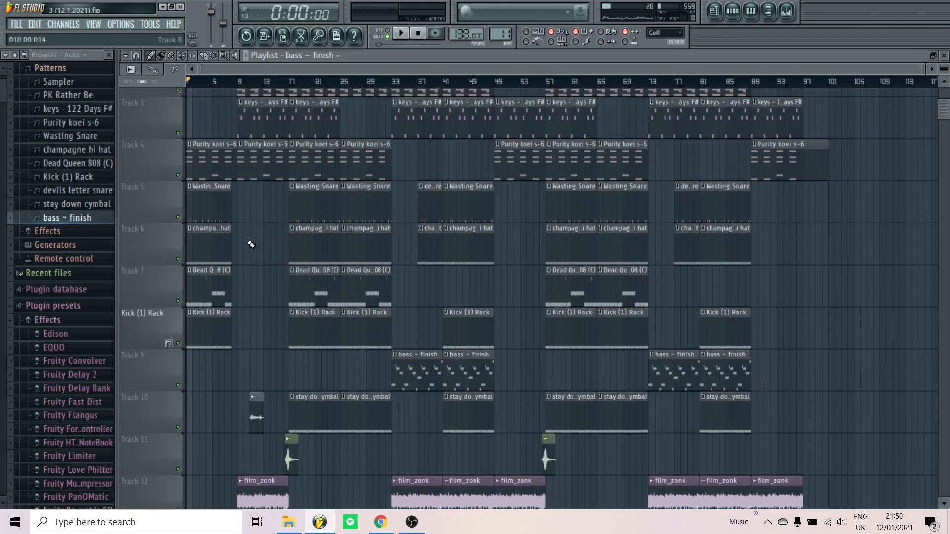
pyautogui.scroll(1, 252, 244)
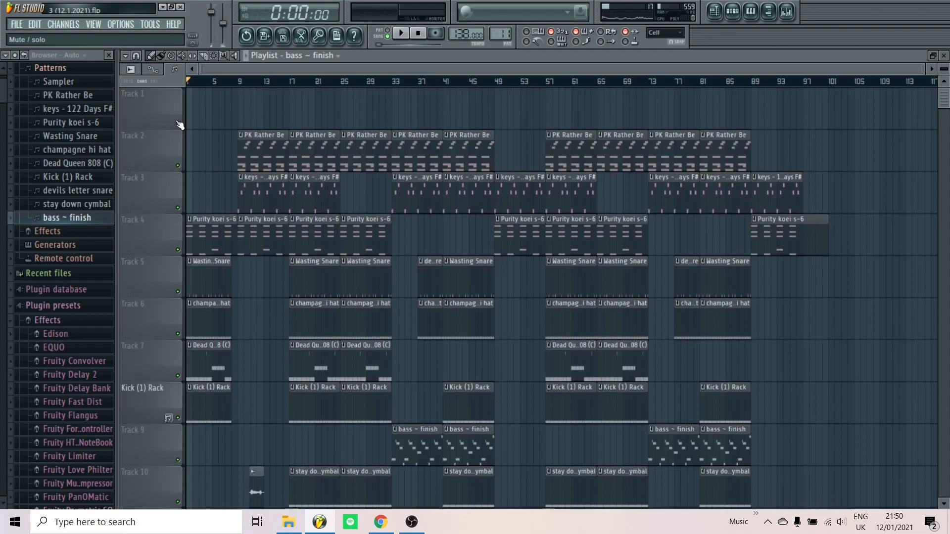
pyautogui.click(733, 11)
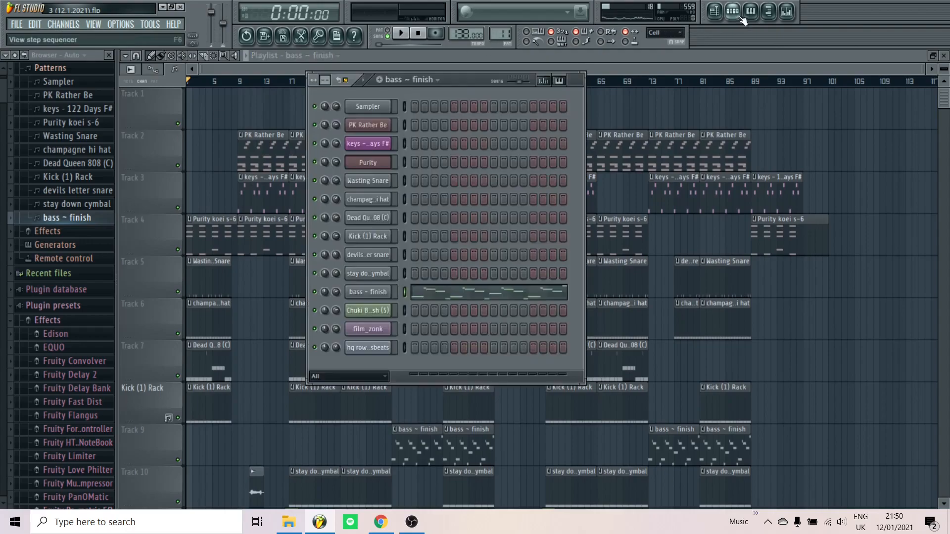
pyautogui.scroll(-2, 501, 32)
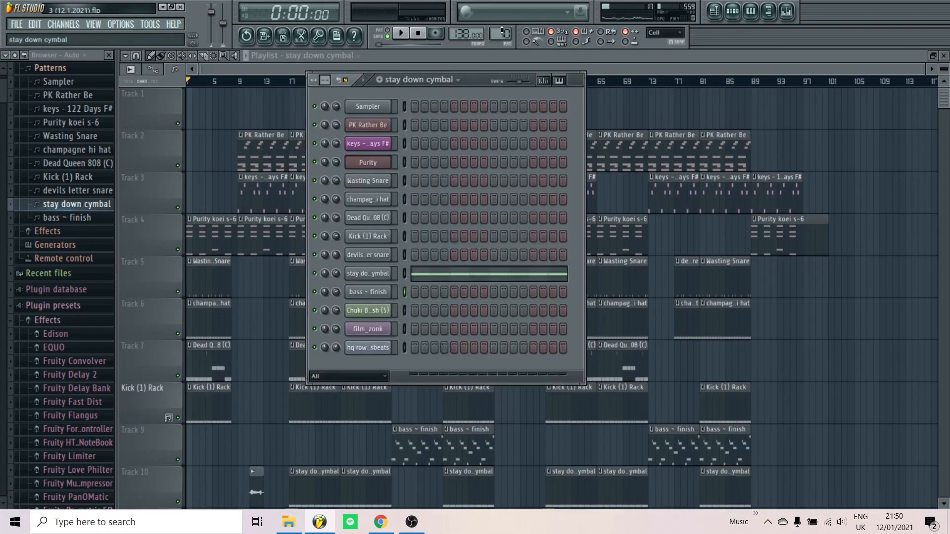
pyautogui.scroll(3, 503, 31)
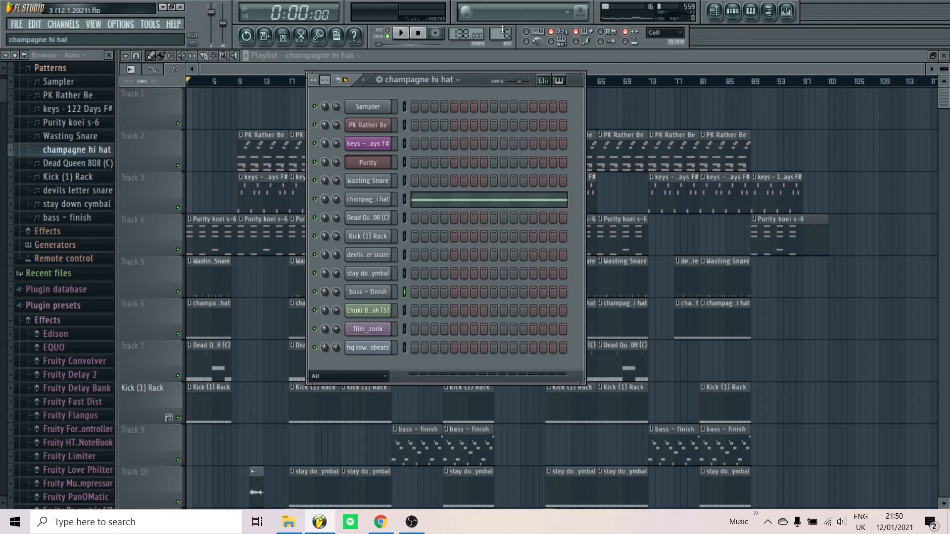
pyautogui.scroll(2, 503, 30)
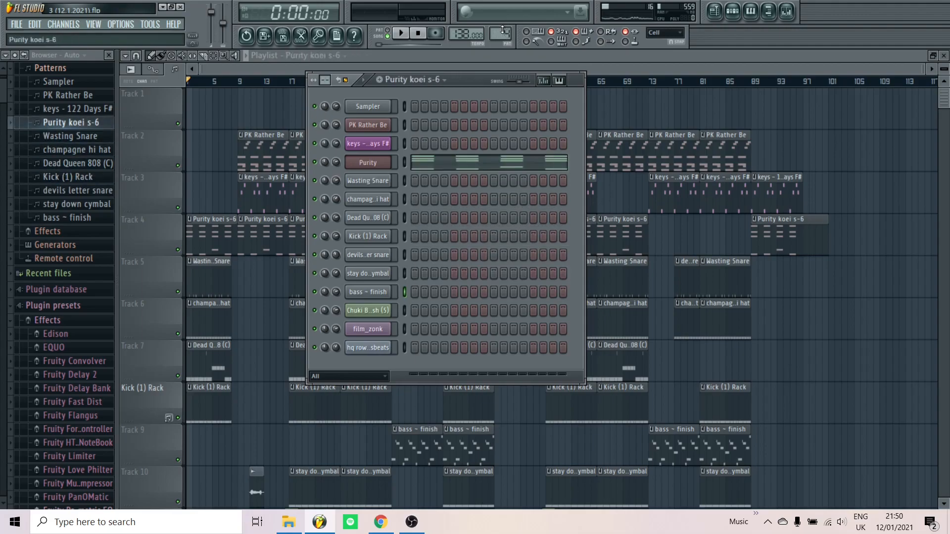
pyautogui.scroll(1, 502, 31)
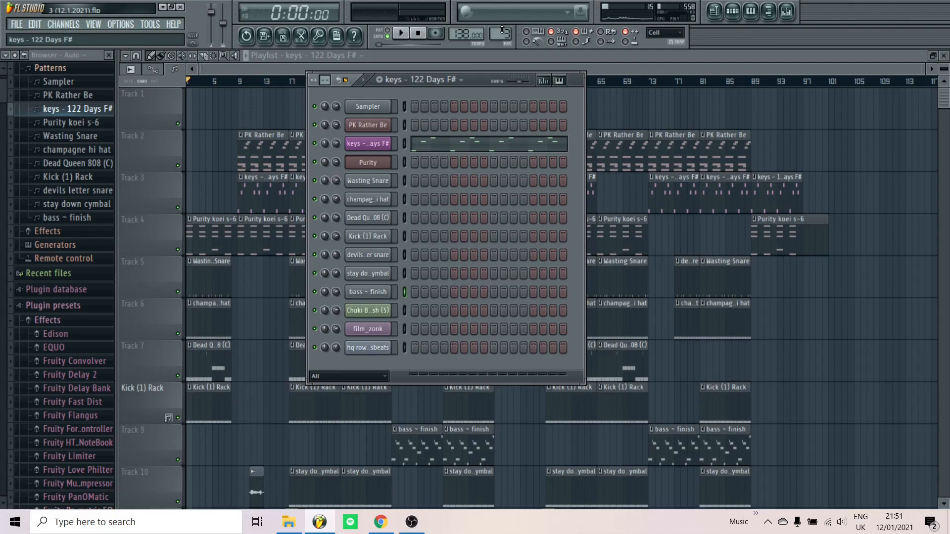
pyautogui.scroll(-1, 501, 30)
pyautogui.scroll(-1, 502, 31)
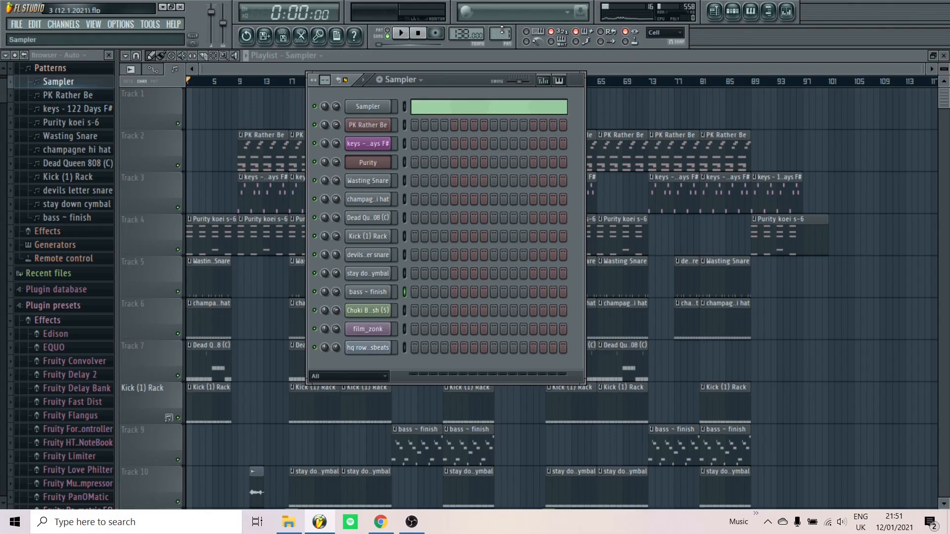
# - Examine the Sampler pattern's scale notes in an enlarged piano roll and close it
pyautogui.click(429, 112)
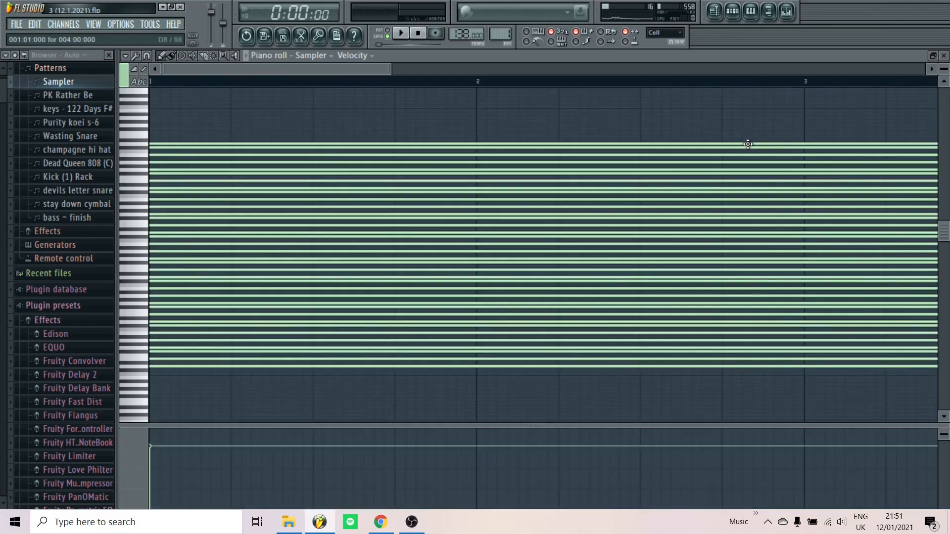
pyautogui.moveTo(944, 69); pyautogui.dragTo(944, 94)
pyautogui.scroll(-6, 609, 222)
pyautogui.scroll(-4, 483, 232)
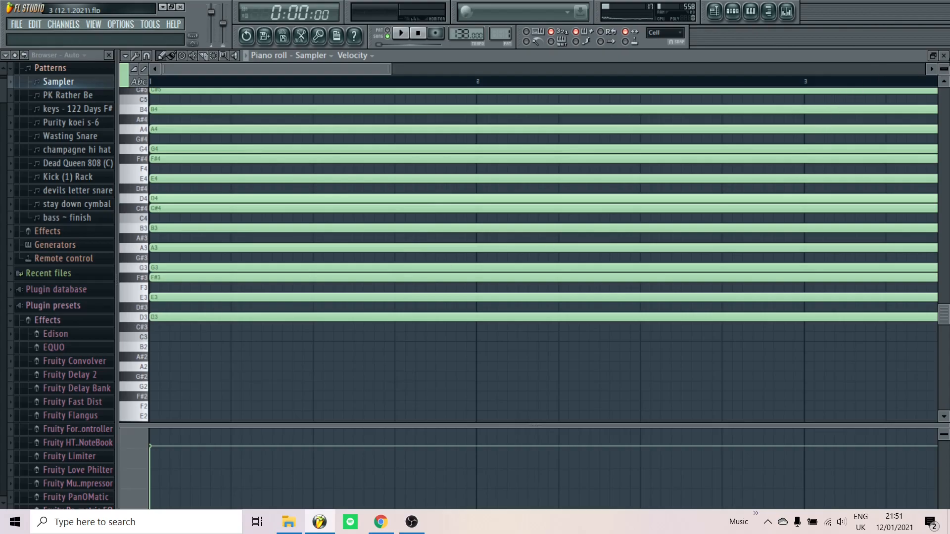
pyautogui.click(944, 56)
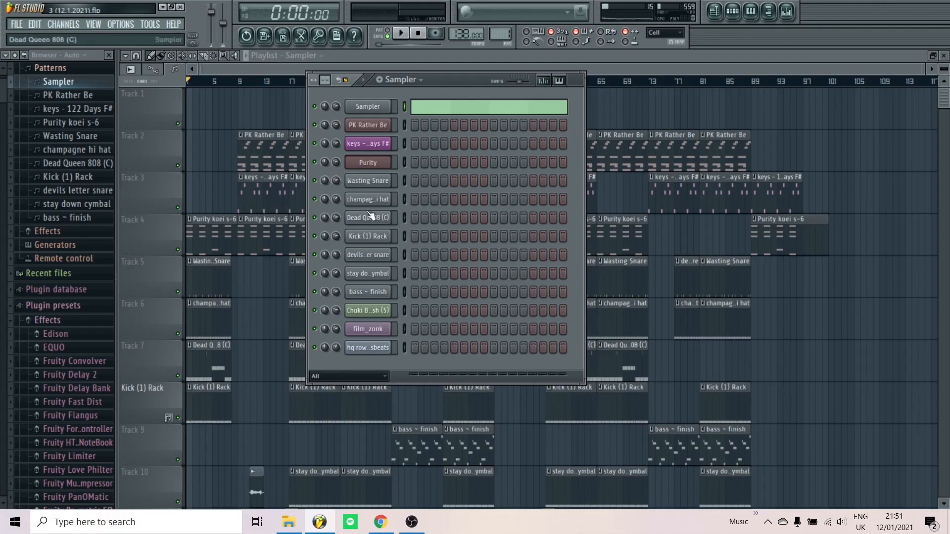
# - Look through the MIDI scale files in the Music library's midi > scales folder, collapsing the preset folders and the scale list
pyautogui.click(63, 306)
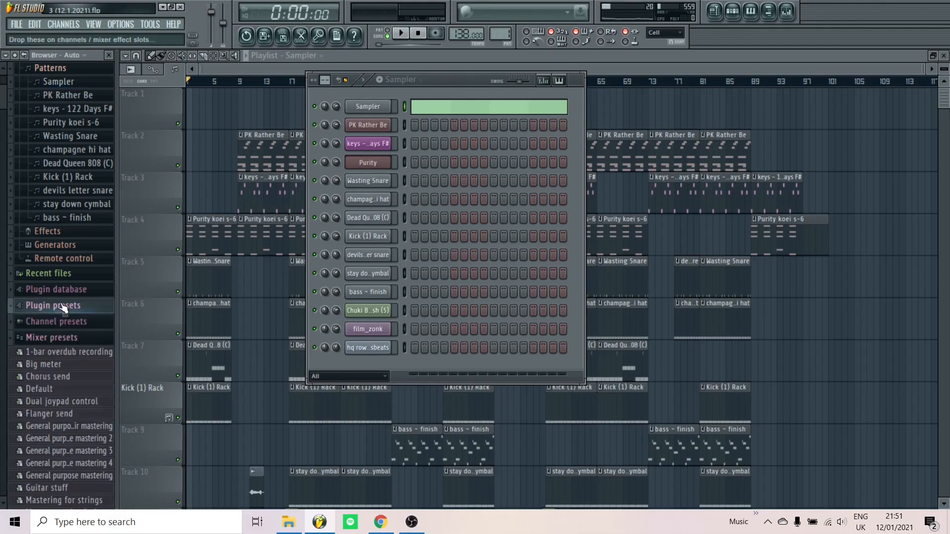
pyautogui.click(40, 338)
pyautogui.scroll(-2, 42, 342)
pyautogui.scroll(-10, 41, 341)
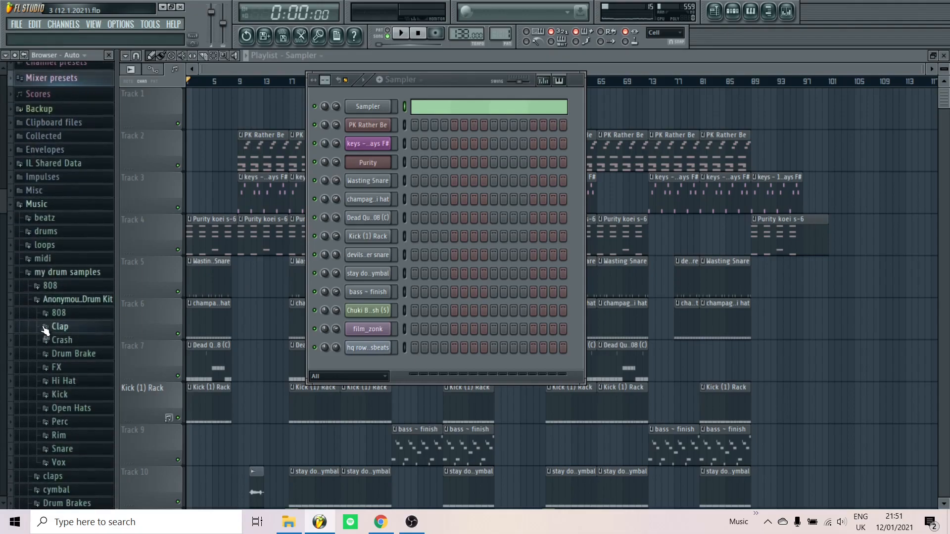
pyautogui.click(51, 259)
pyautogui.click(55, 272)
pyautogui.scroll(-5, 57, 273)
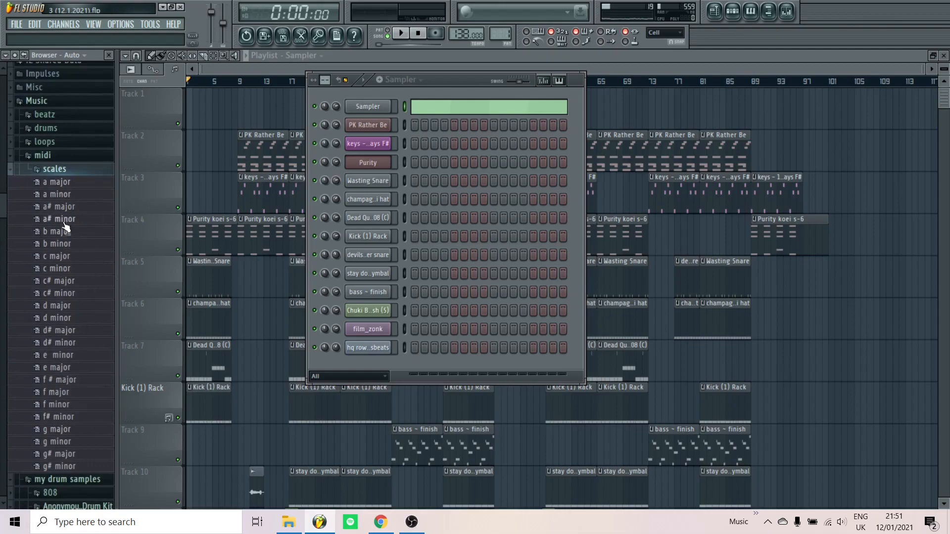
pyautogui.click(55, 170)
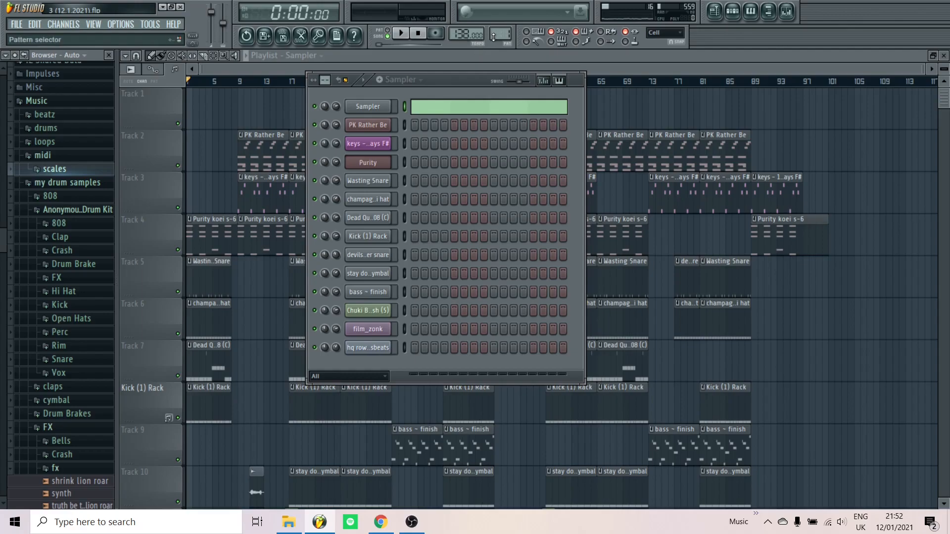
# - View the PK Rather Be channel's Spire preset, sound a test note and close the plugin
pyautogui.click(375, 128)
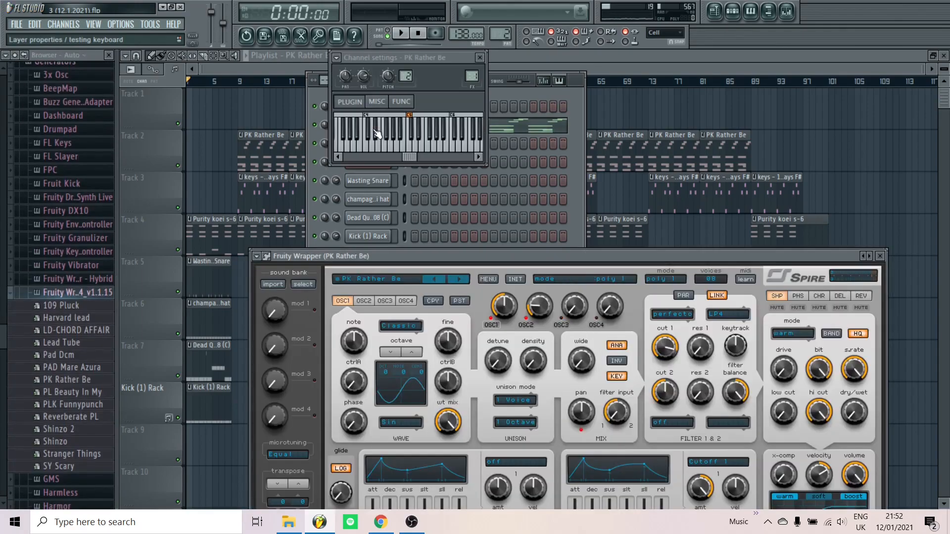
pyautogui.moveTo(411, 257); pyautogui.dragTo(393, 150)
pyautogui.click(391, 135)
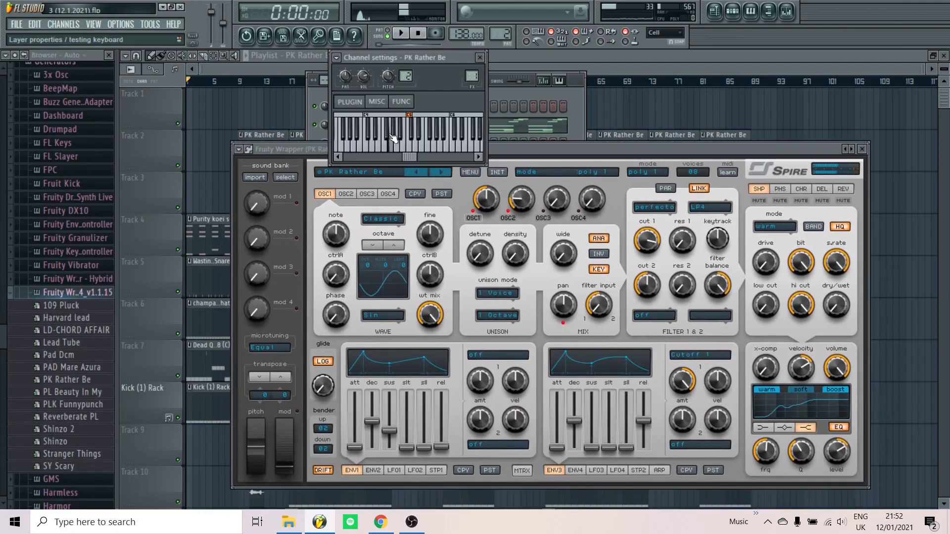
pyautogui.doubleClick(469, 79)
pyautogui.click(468, 83)
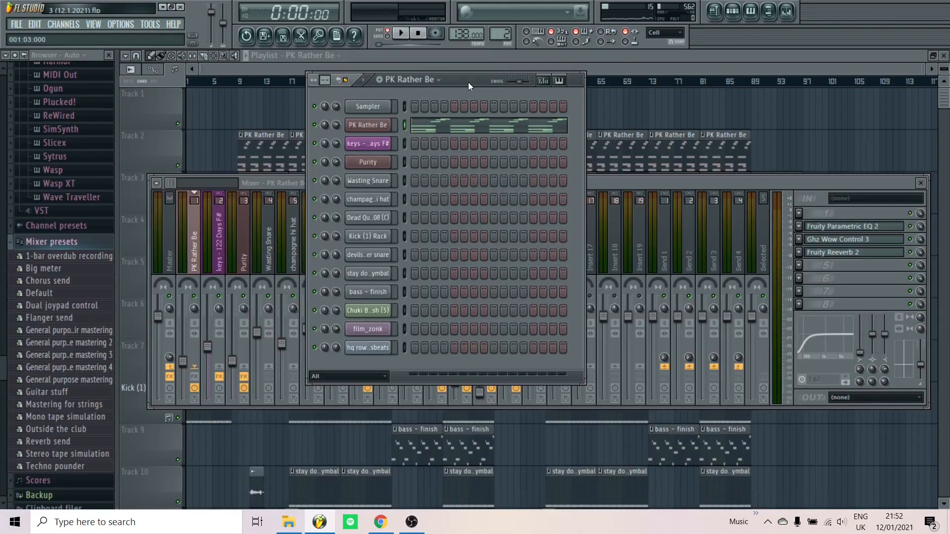
# - Play the PK Rather Be pattern while viewing its notes in the piano roll, stopping playback and closing the roll
pyautogui.press('space')
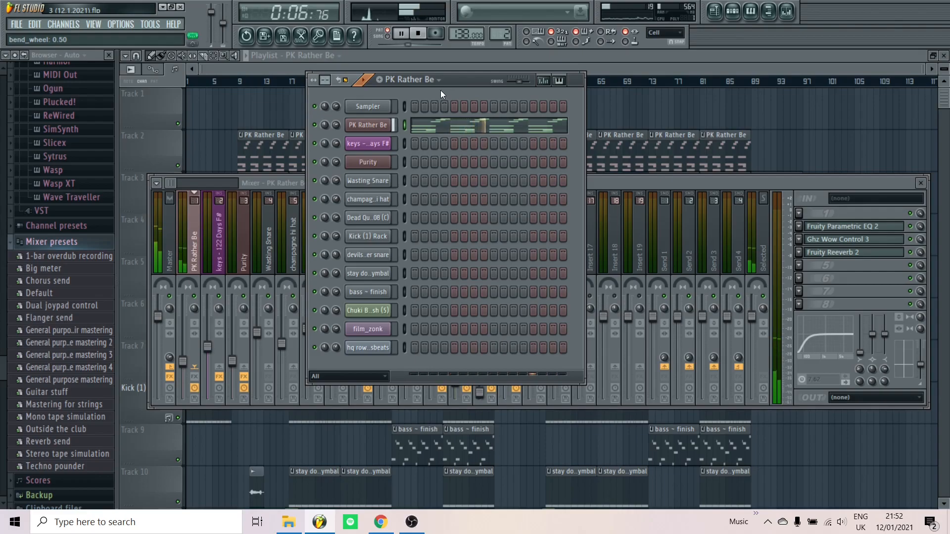
pyautogui.click(507, 124)
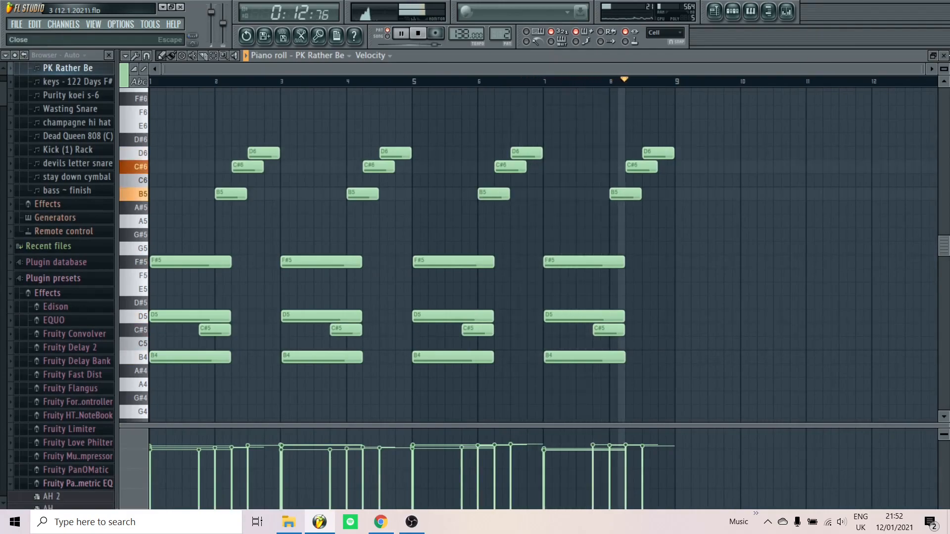
pyautogui.press('space')
pyautogui.click(946, 56)
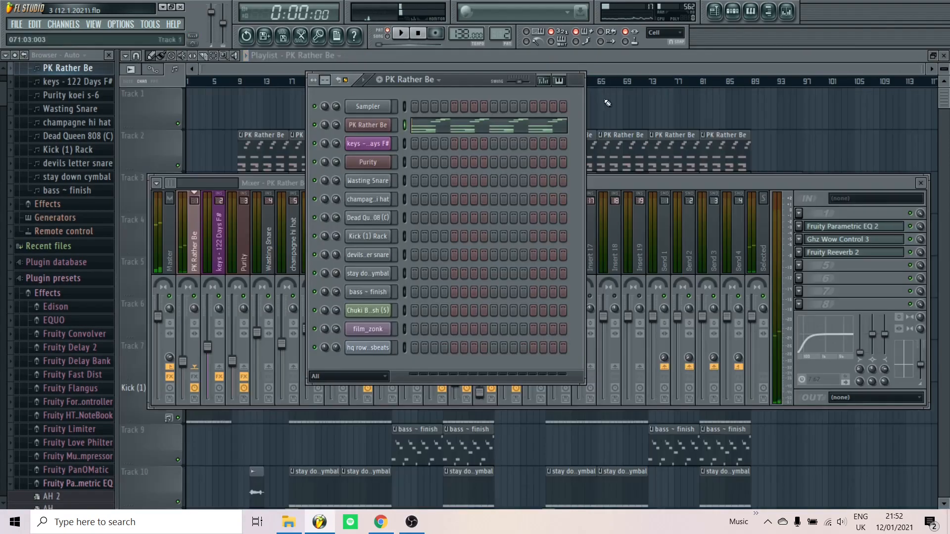
# - Show the randomizer for the PK Rather Be notes in the piano roll and dismiss it without applying changes
pyautogui.click(471, 126)
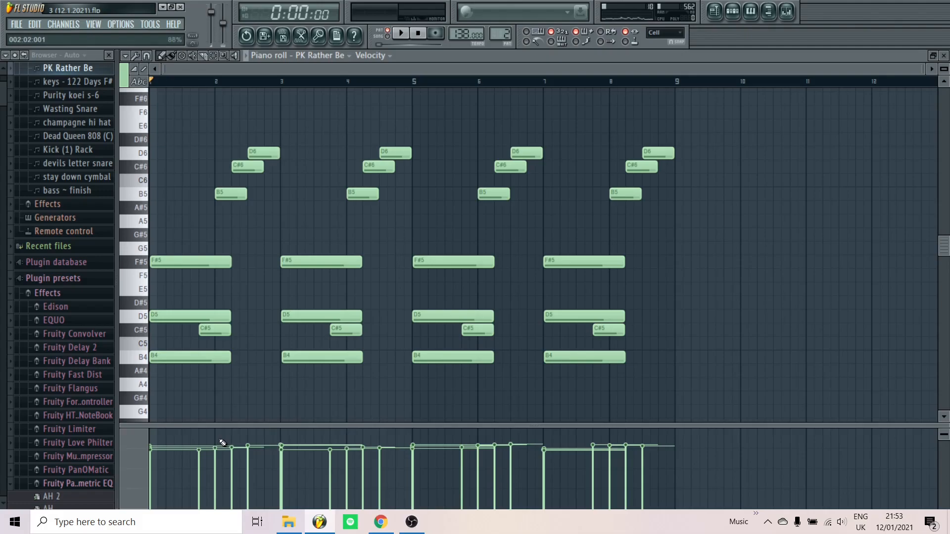
pyautogui.hotkey('alt', 'r')
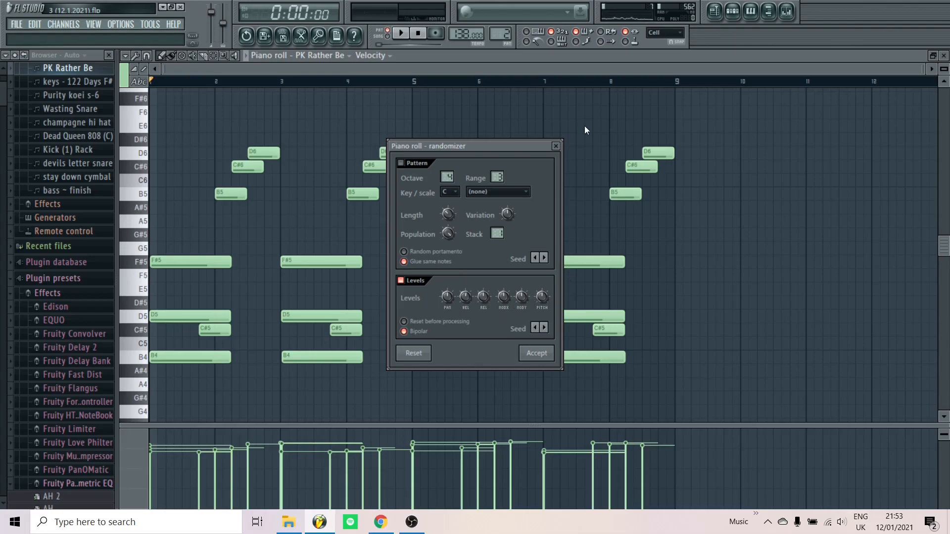
pyautogui.click(555, 146)
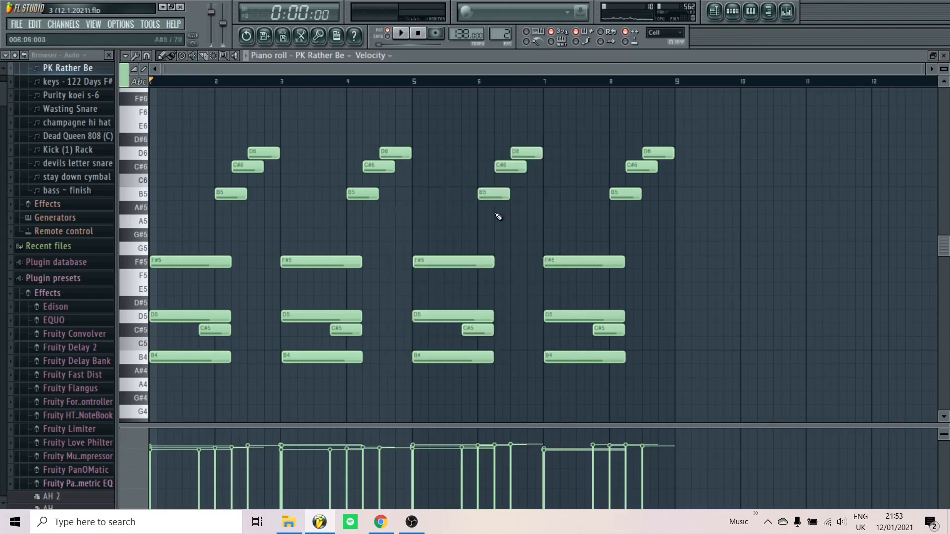
# - Examine the start timing of the opening chord notes up close and return to the full eight-bar view
pyautogui.press('pageup')
pyautogui.press('pageup')
pyautogui.press('pageup')
pyautogui.press('pageup')
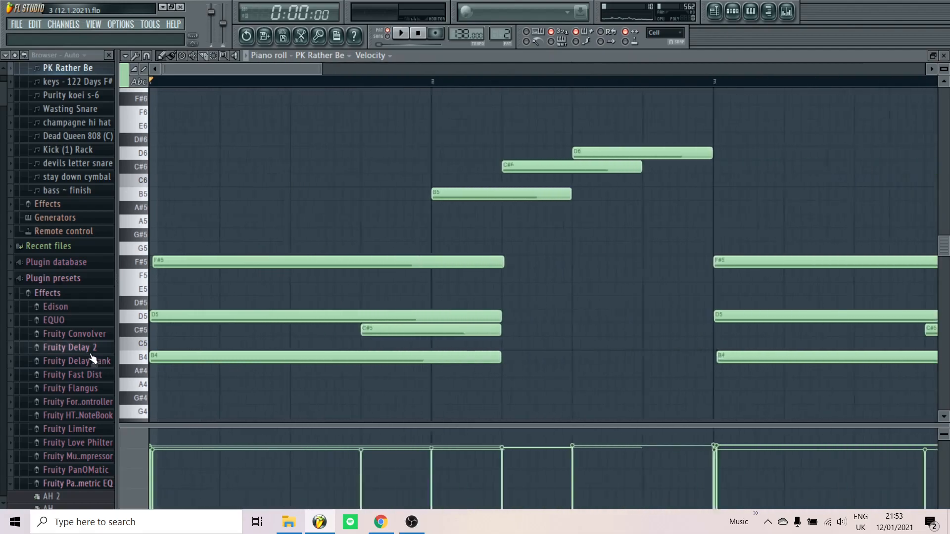
pyautogui.press('pagedown')
pyautogui.press('pagedown')
pyautogui.press('pagedown')
pyautogui.press('pagedown')
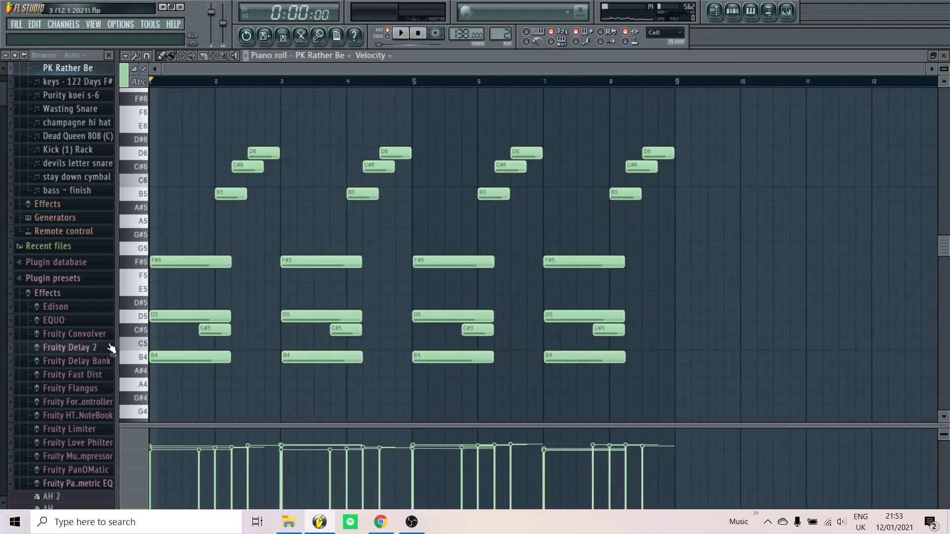
# - Show the strumizer for the PK Rather Be notes and dismiss it without applying changes
pyautogui.scroll(-1, 198, 333)
pyautogui.hotkey('alt', 's')
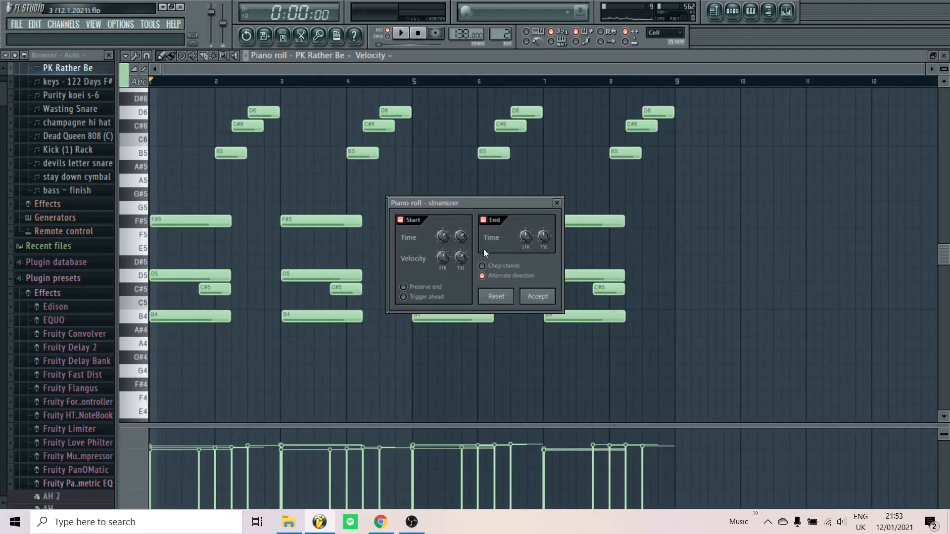
pyautogui.click(557, 203)
# - Display the mixer and view the Fruity Parametric EQ 2 curve on the PK Rather Be track
pyautogui.press('F9')
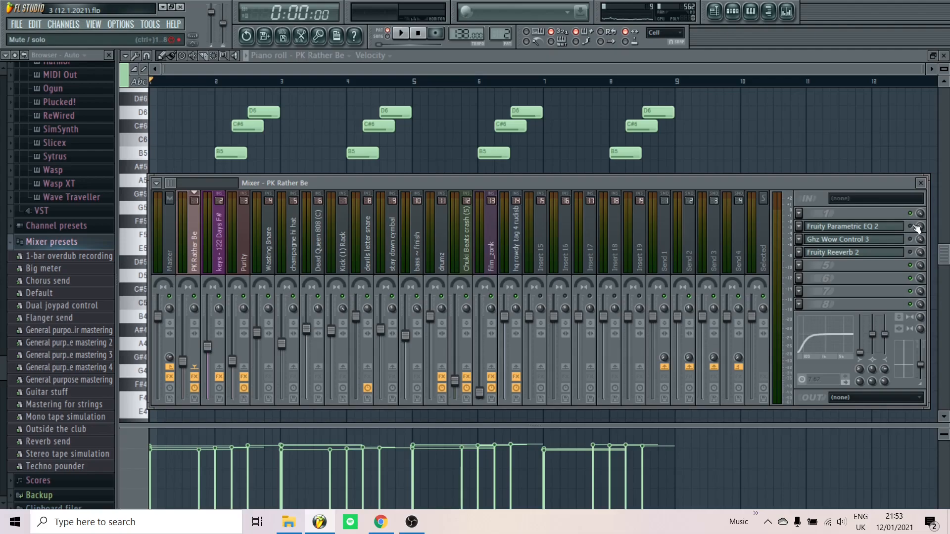
pyautogui.click(879, 234)
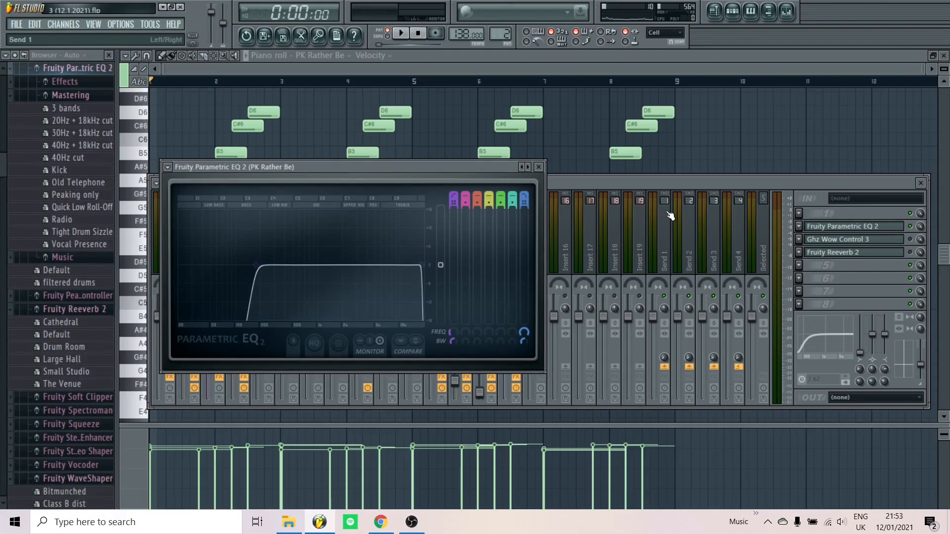
# - Compare the PK Rather Be melody with its Fruity Parametric EQ 2 switched off and on during short playbacks
pyautogui.press('space')
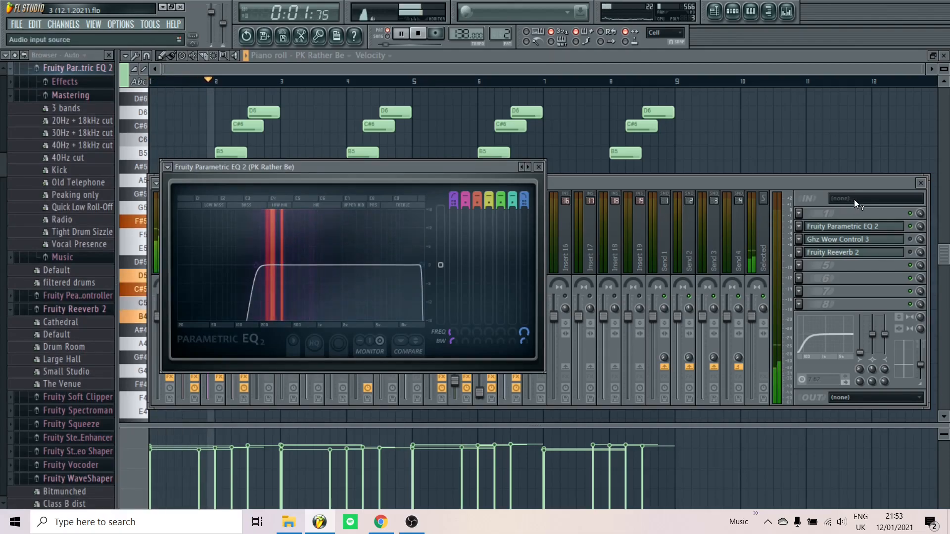
pyautogui.press('space')
pyautogui.click(910, 227)
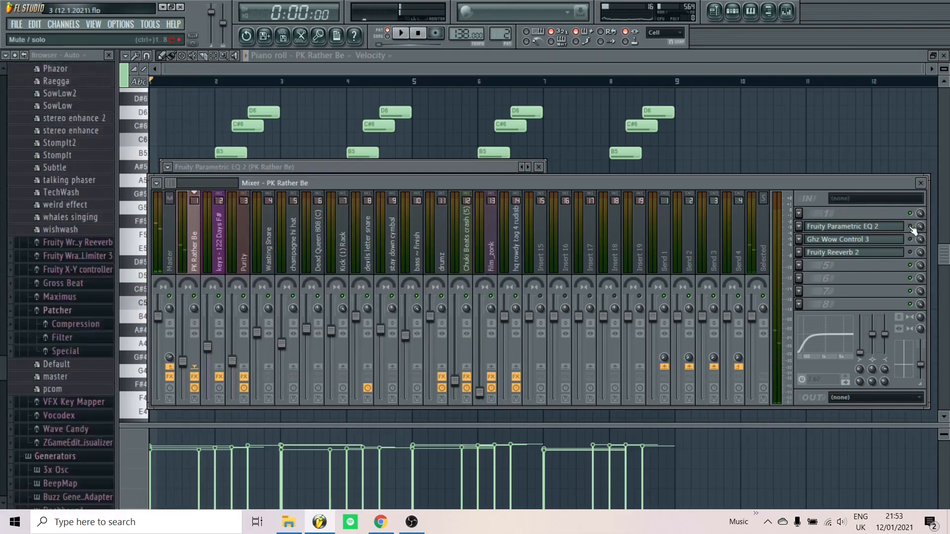
pyautogui.click(846, 231)
pyautogui.press('space')
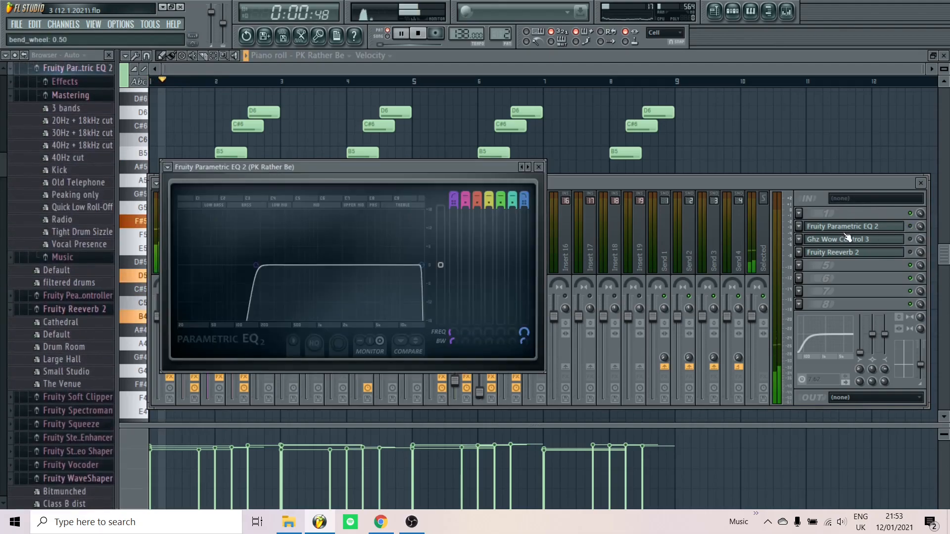
pyautogui.press('space')
pyautogui.click(913, 227)
pyautogui.press('space')
pyautogui.press('space')
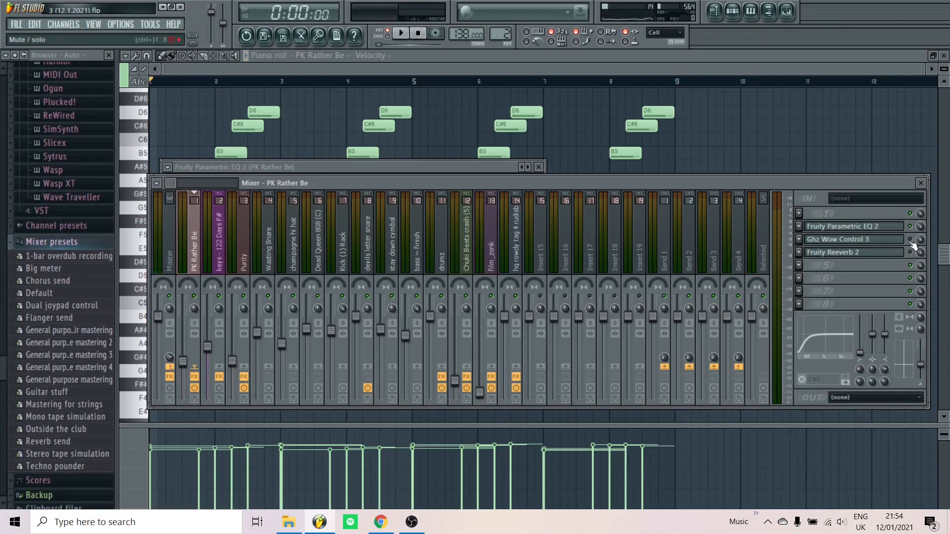
# - Show the Ghz Wow Control 3 settings on the PK Rather Be track, listen to the melody through it and close the plugin
pyautogui.click(859, 246)
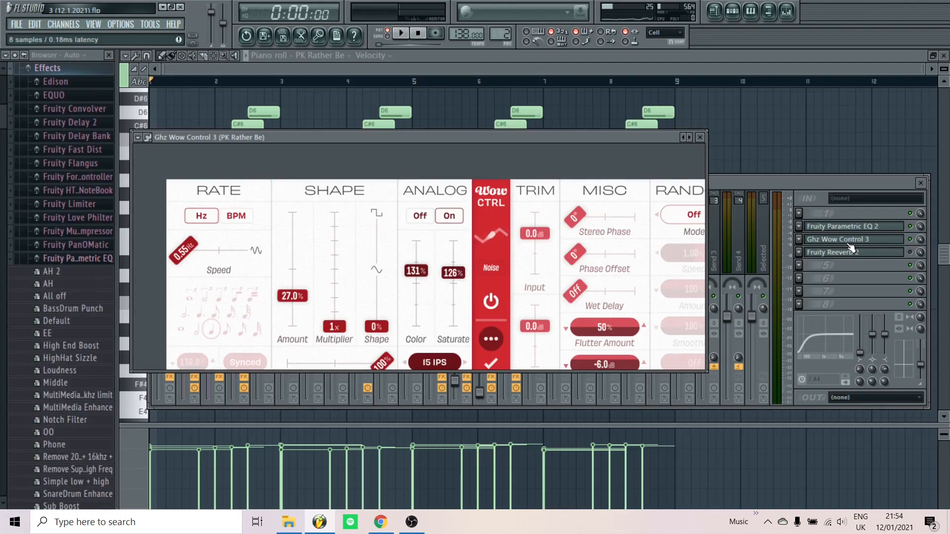
pyautogui.click(401, 33)
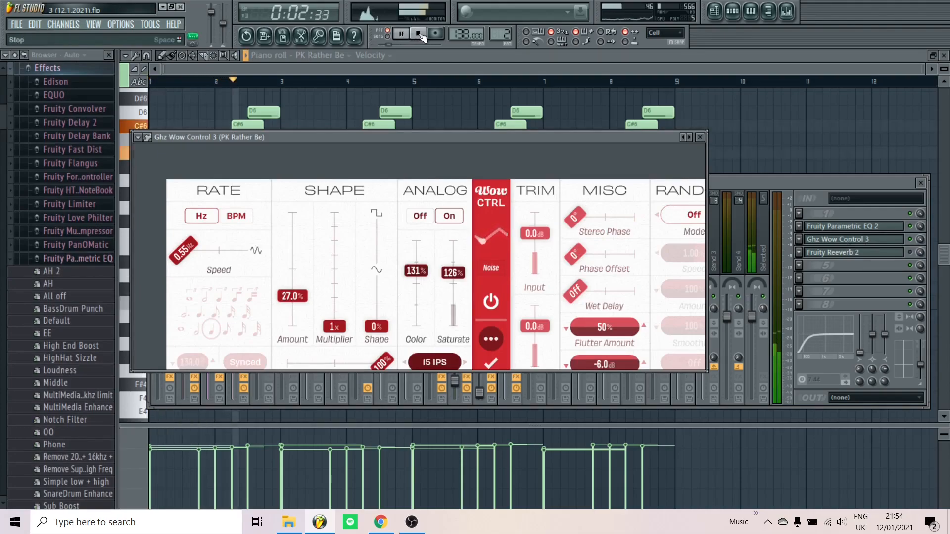
pyautogui.click(419, 34)
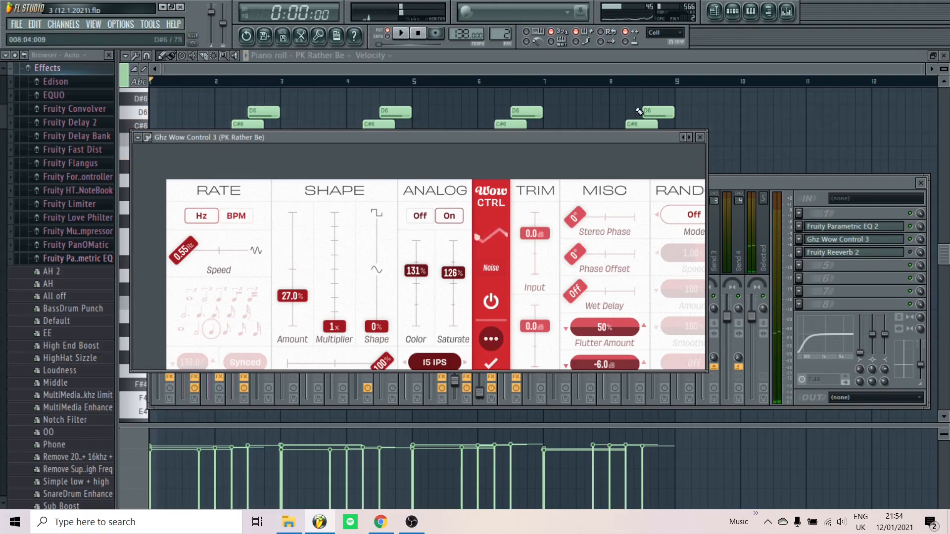
pyautogui.click(702, 137)
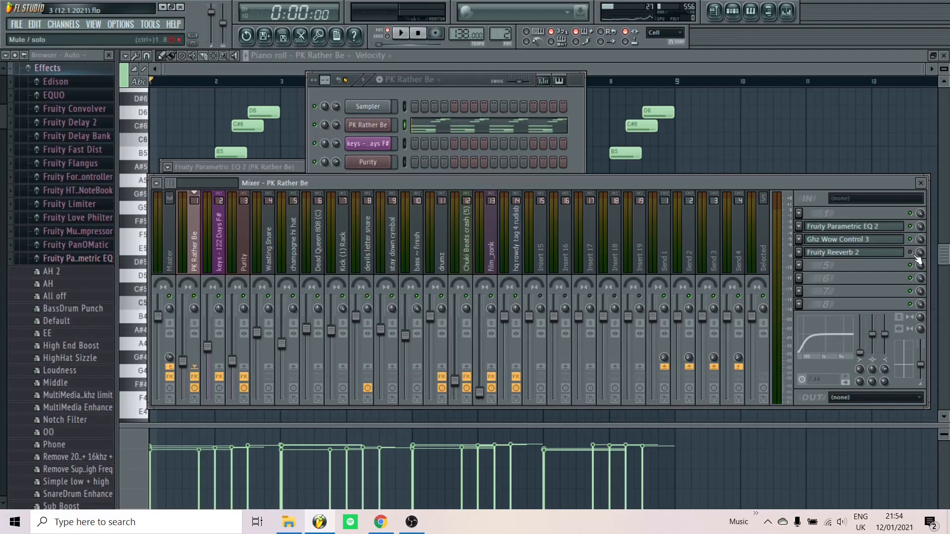
# - Show the Fruity Reeverb 2 settings on the PK Rather Be track, listen to the reverb and close the plugin
pyautogui.click(883, 254)
pyautogui.press('space')
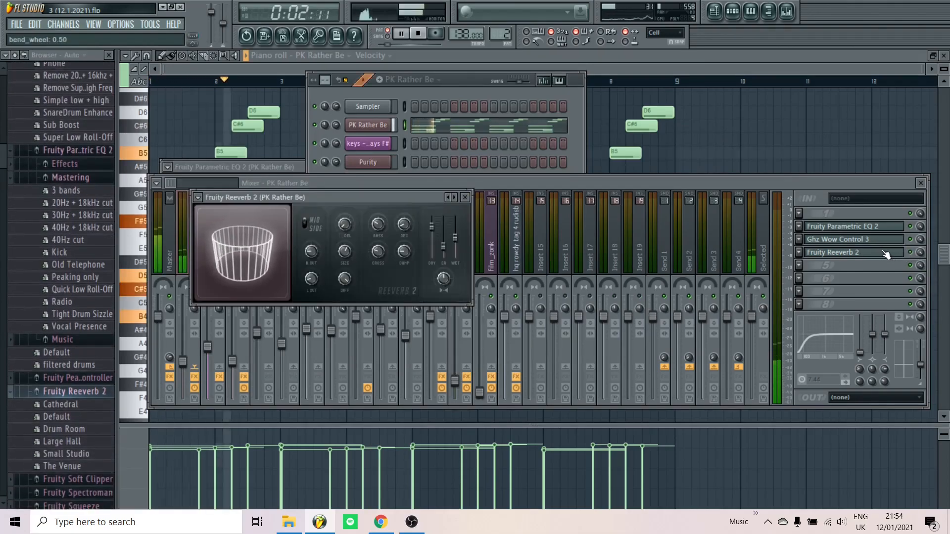
pyautogui.press('space')
pyautogui.click(464, 197)
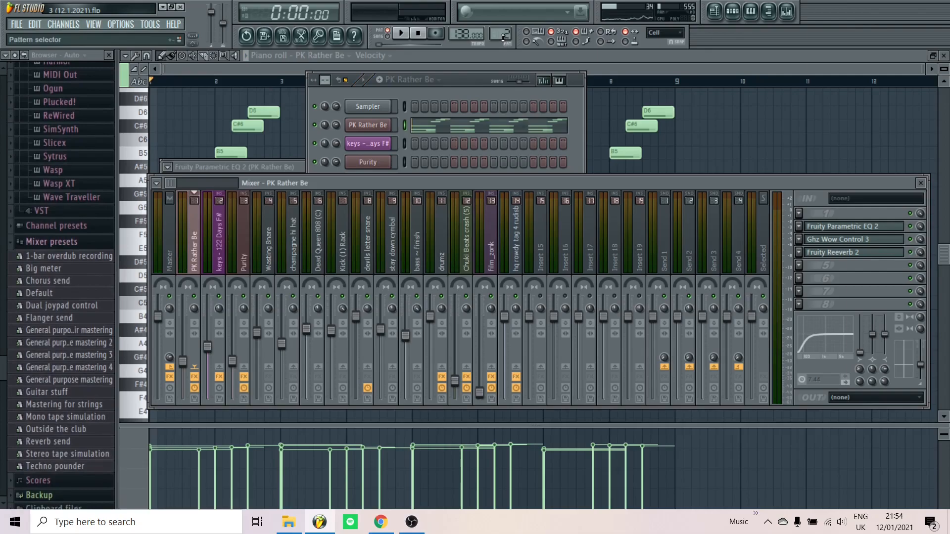
# - Switch to pattern 3, keys - 122 Days F#, and start playing it
pyautogui.scroll(1, 503, 38)
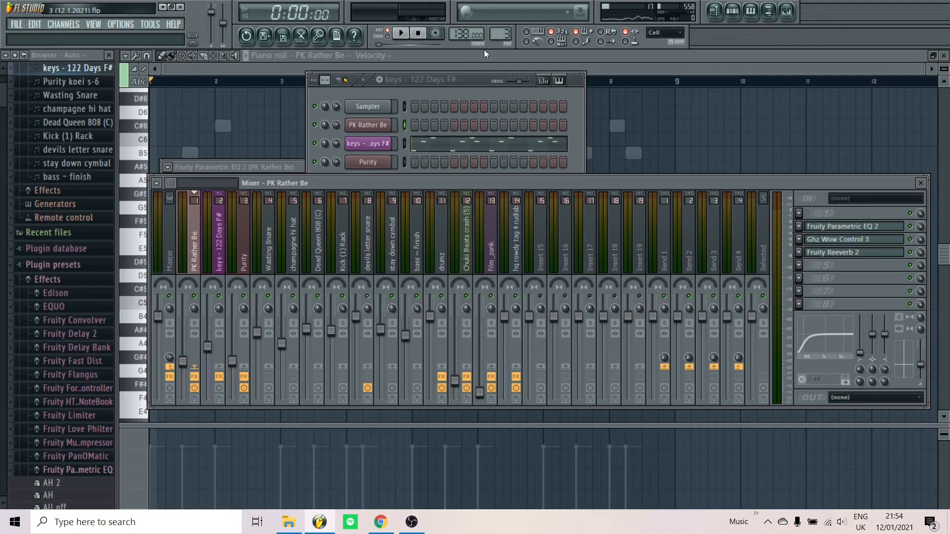
pyautogui.click(406, 145)
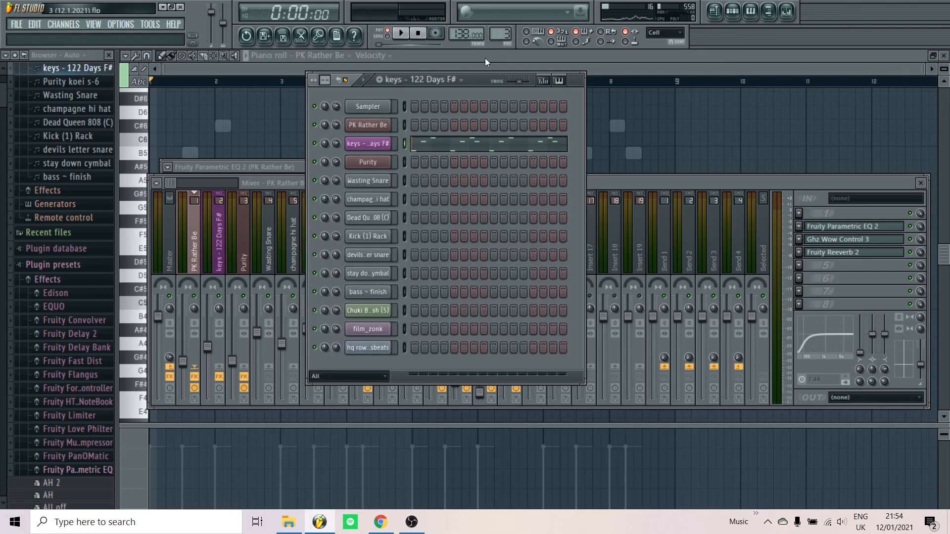
pyautogui.scroll(-1, 498, 35)
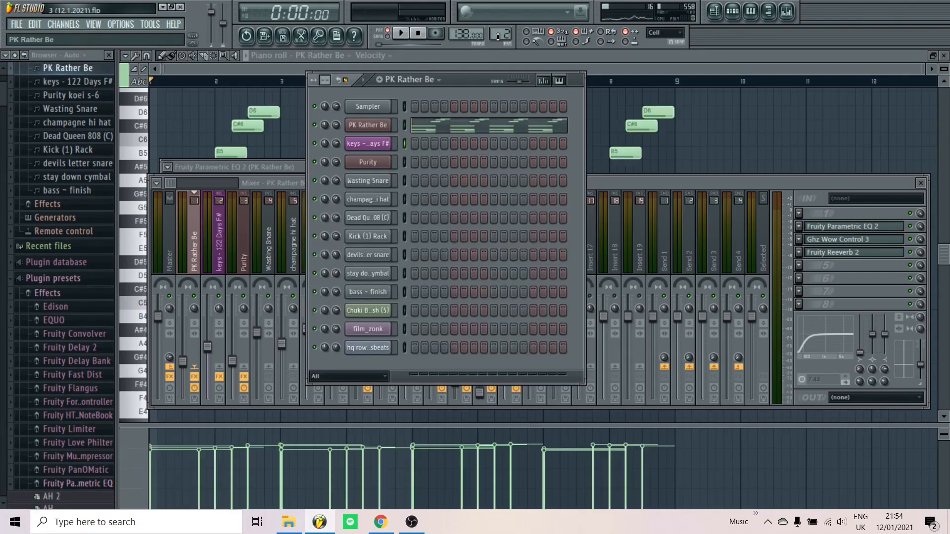
pyautogui.scroll(1, 498, 36)
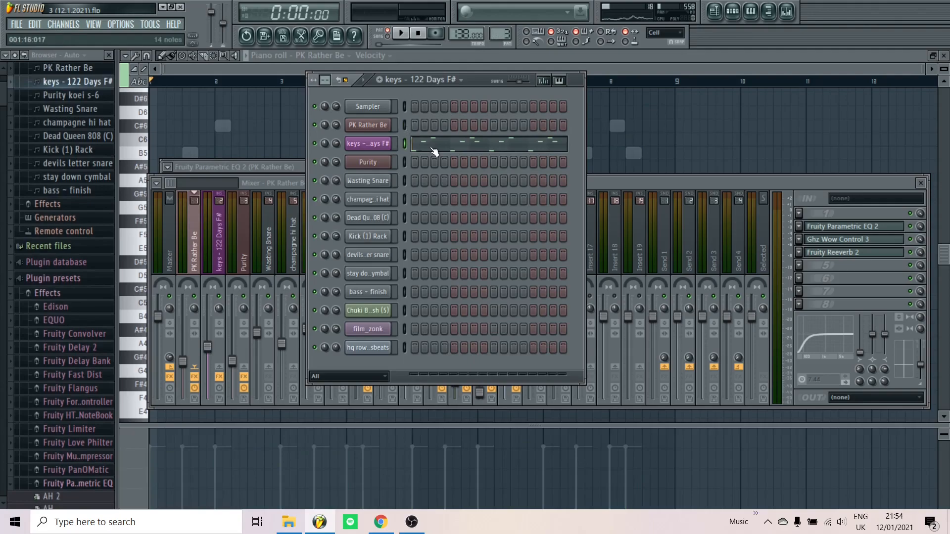
pyautogui.press('space')
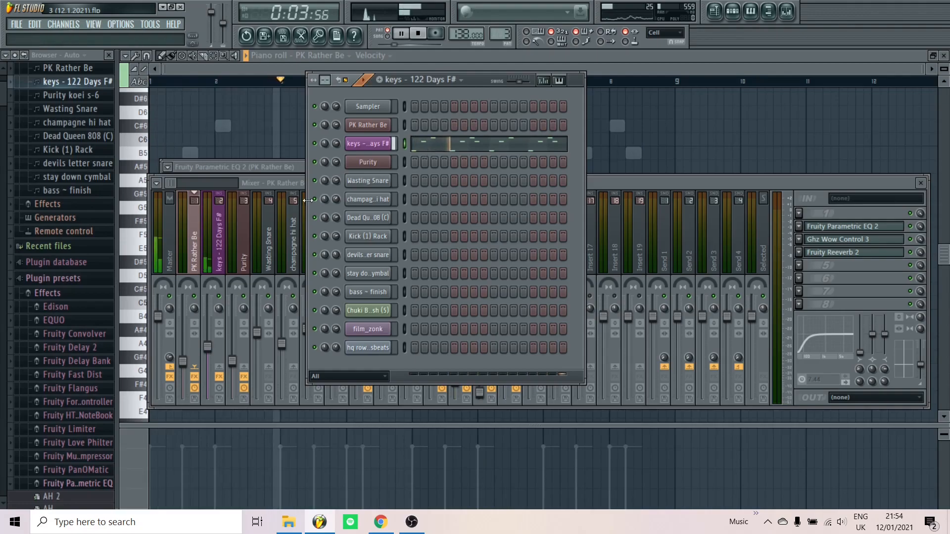
# - Bypass all effects on the keys - 122 Days F# mixer track and listen to the pattern dry
pyautogui.click(219, 255)
pyautogui.press('space')
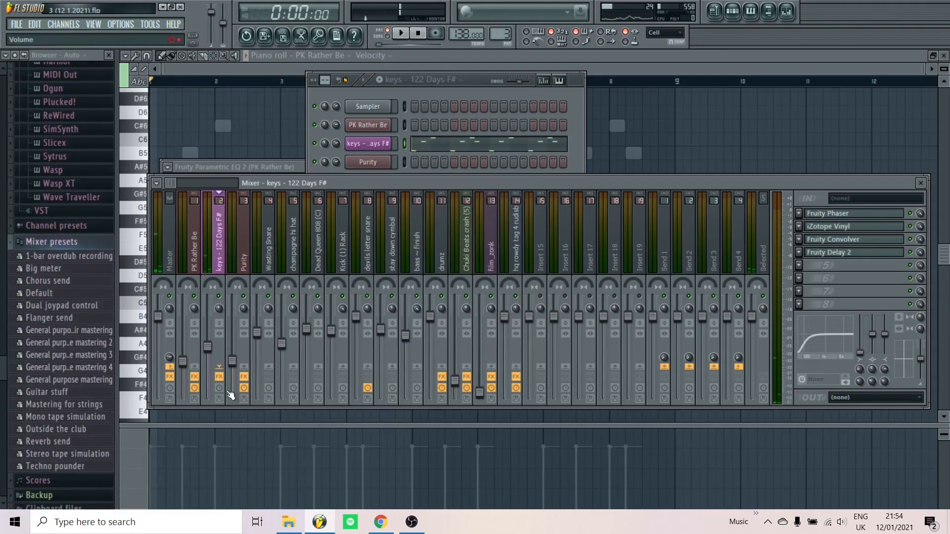
pyautogui.click(219, 378)
pyautogui.press('space')
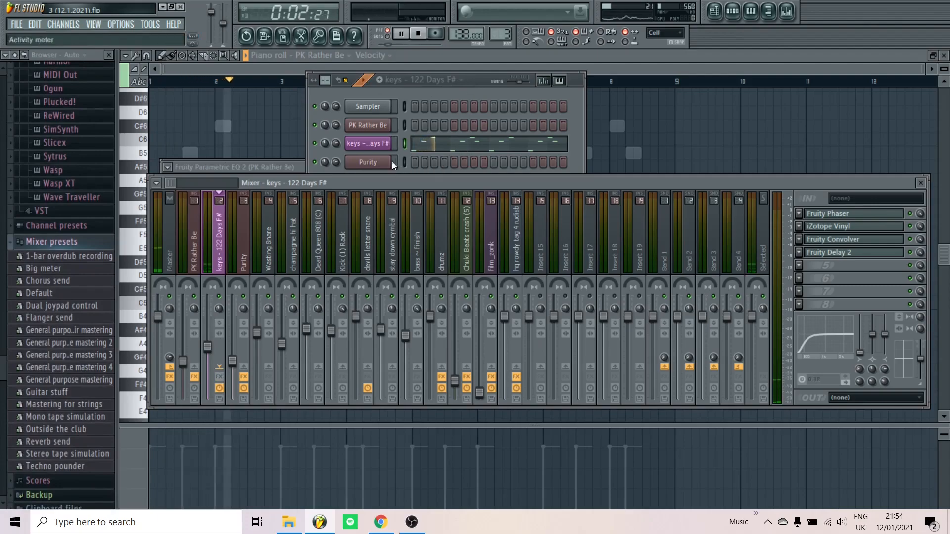
pyautogui.press('space')
# - Preview the raw keys - 122 Days F#.wav sample in its channel settings and close them
pyautogui.click(368, 144)
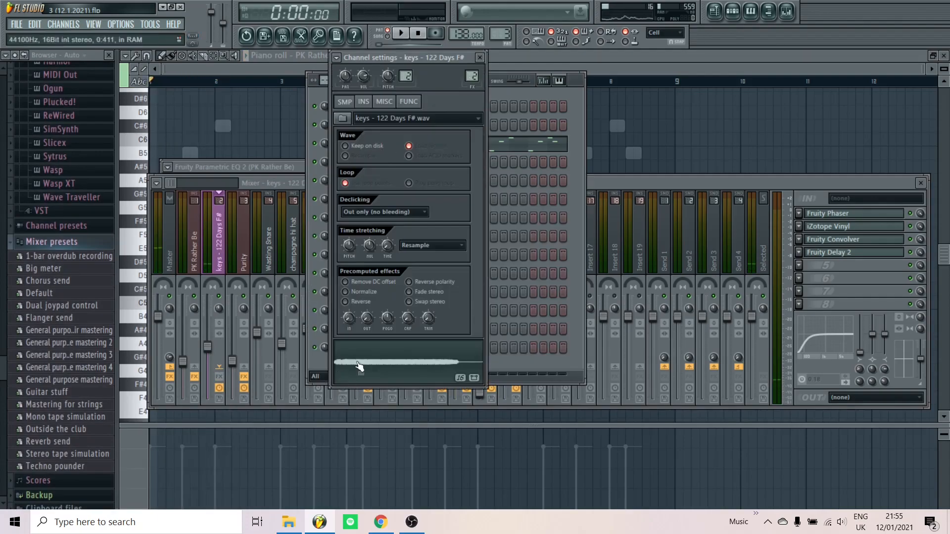
pyautogui.click(390, 359)
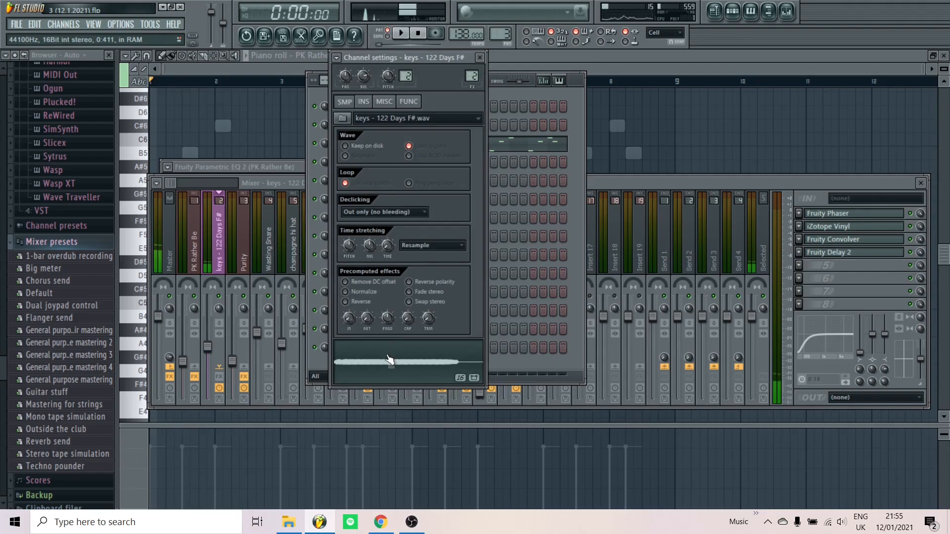
pyautogui.click(480, 59)
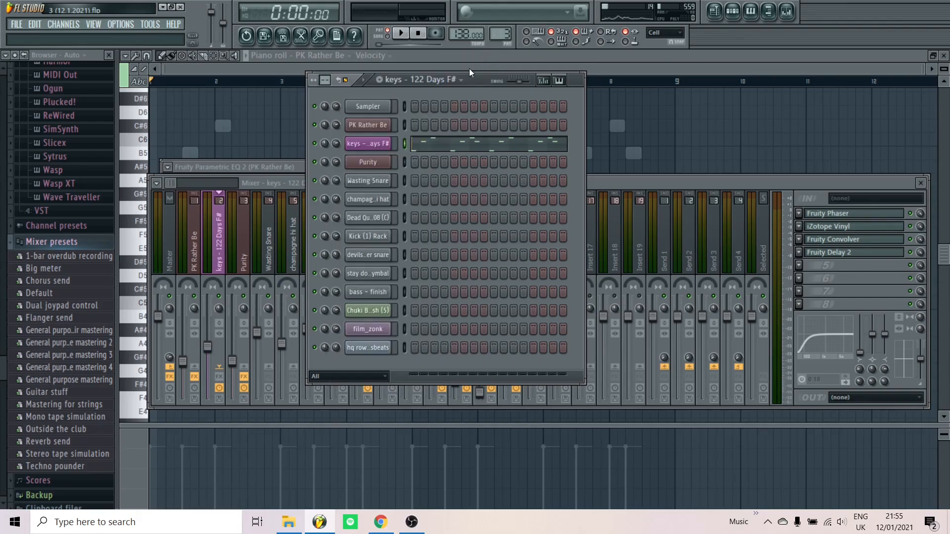
pyautogui.click(390, 147)
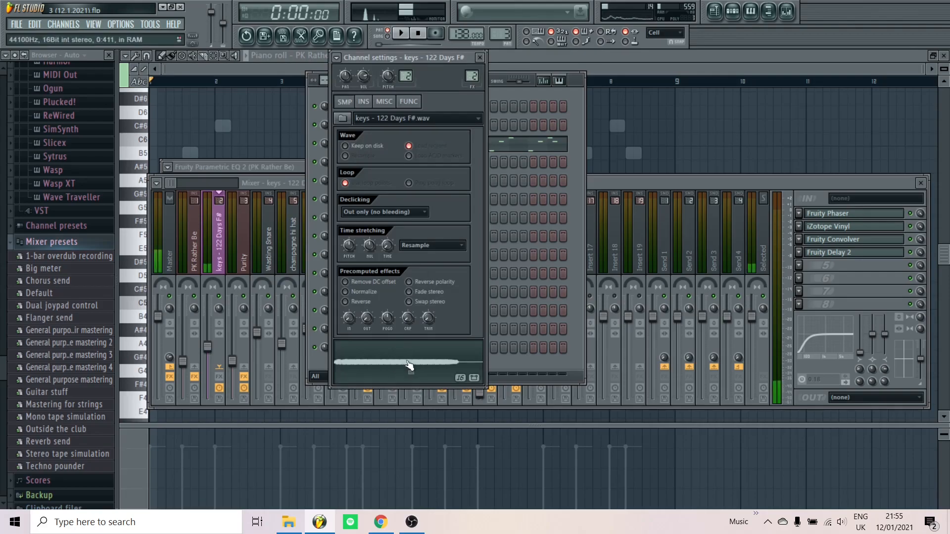
pyautogui.click(481, 59)
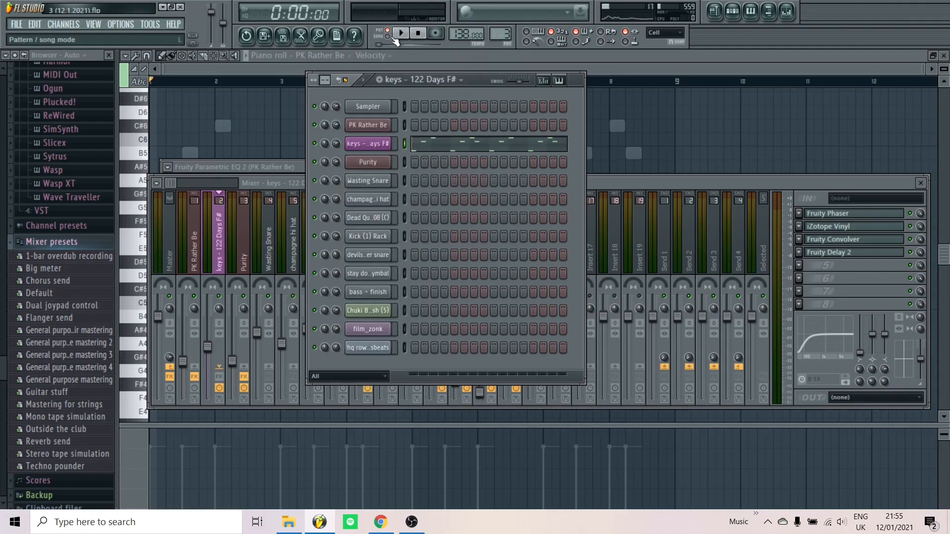
# - Play the keys - 122 Days F# pattern while examining its notes in the piano roll, and close the piano roll
pyautogui.press('space')
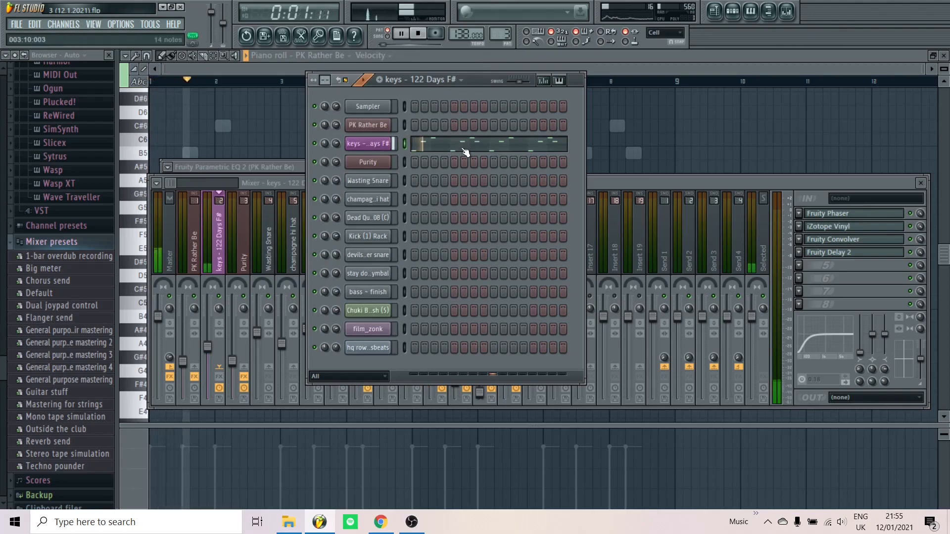
pyautogui.click(462, 148)
pyautogui.scroll(-6, 417, 213)
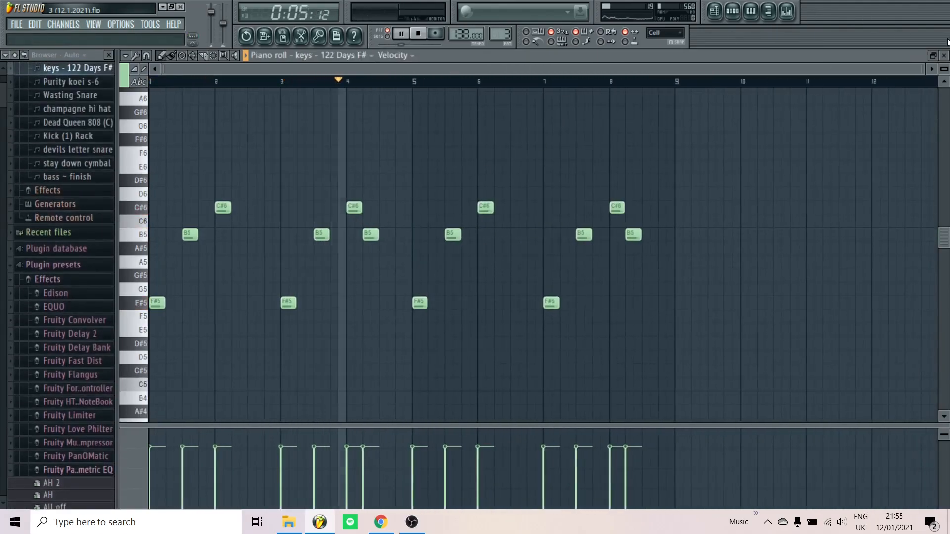
pyautogui.press('space')
pyautogui.click(944, 55)
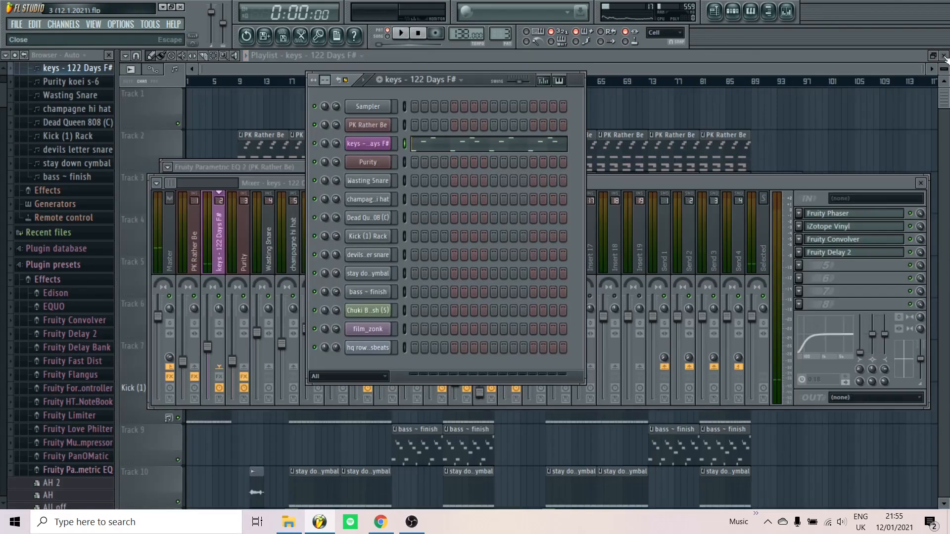
# - Re-enable the effects on the keys - 122 Days F# track, listen to the pattern and briefly check Fruity Phaser
pyautogui.click(228, 382)
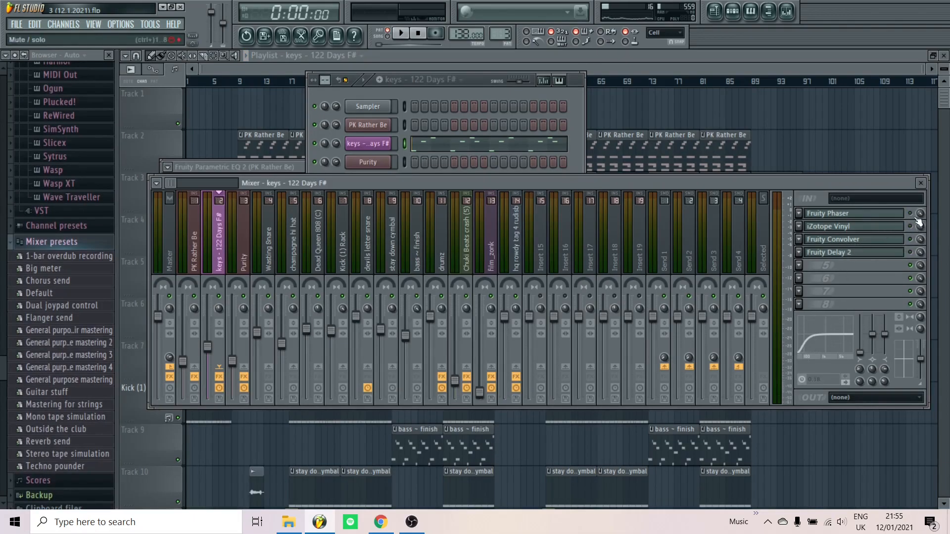
pyautogui.press('space')
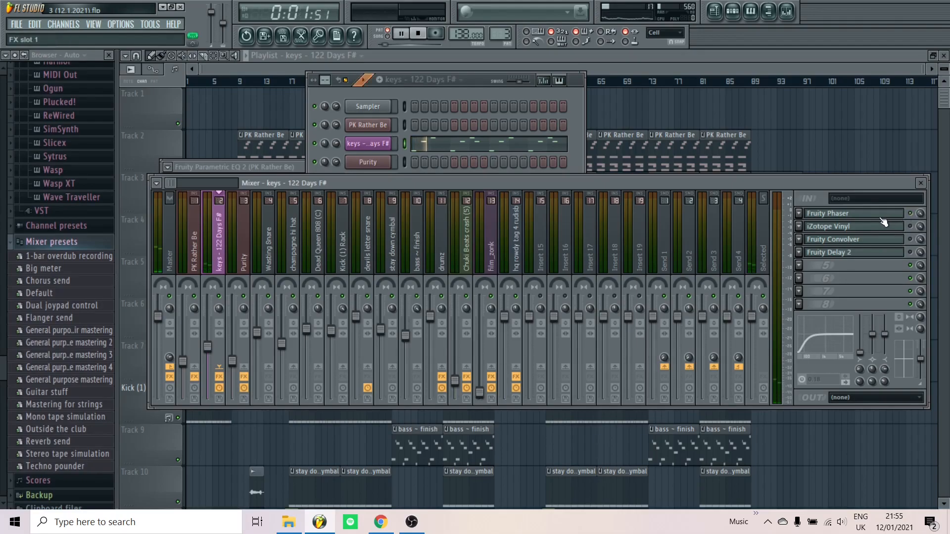
pyautogui.press('space')
pyautogui.click(881, 216)
pyautogui.click(881, 216)
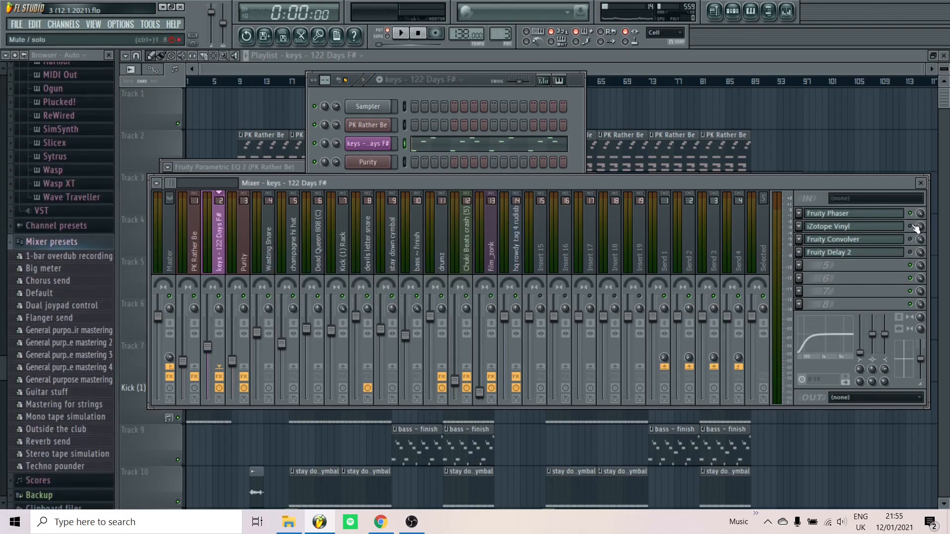
# - Show the iZotope Vinyl settings on the keys - 122 Days F# track, listen to its effect during playback and close the plugin
pyautogui.click(884, 230)
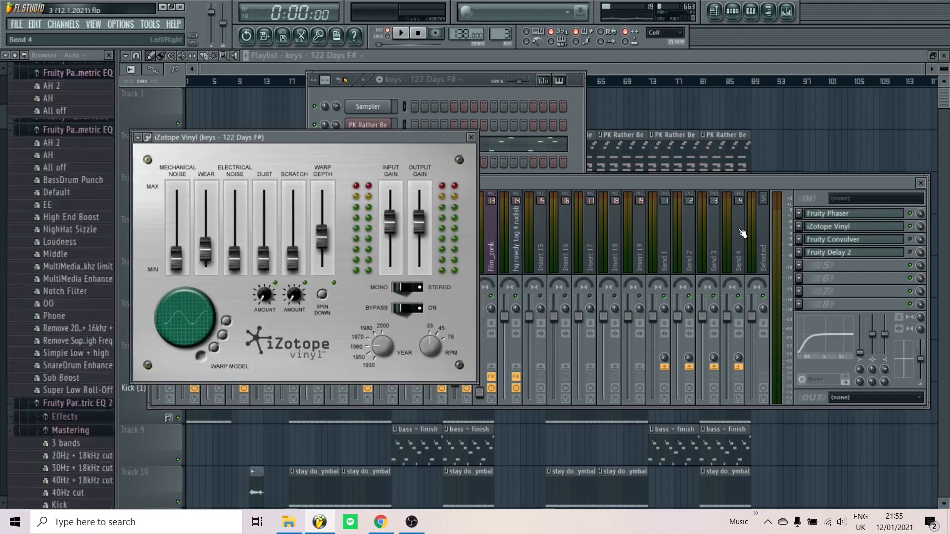
pyautogui.click(401, 32)
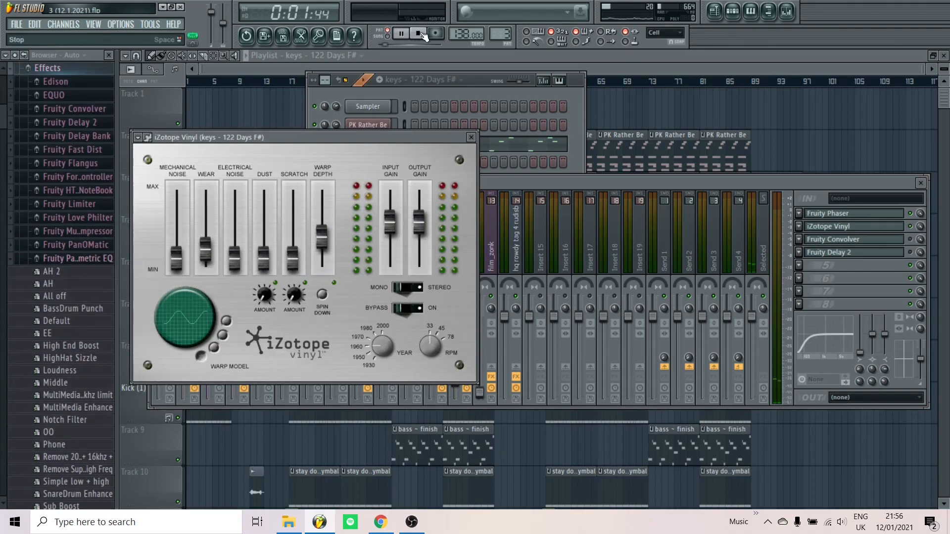
pyautogui.click(913, 230)
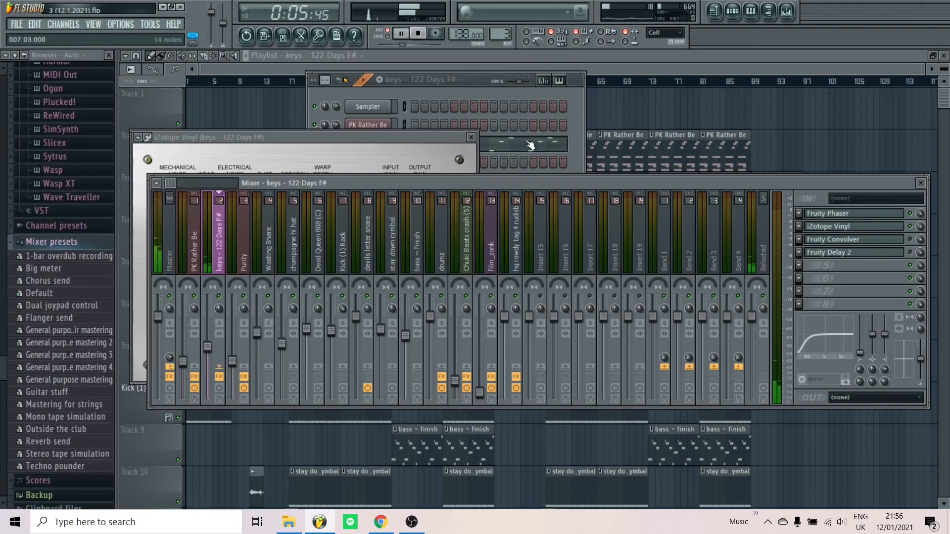
pyautogui.click(471, 137)
pyautogui.click(417, 33)
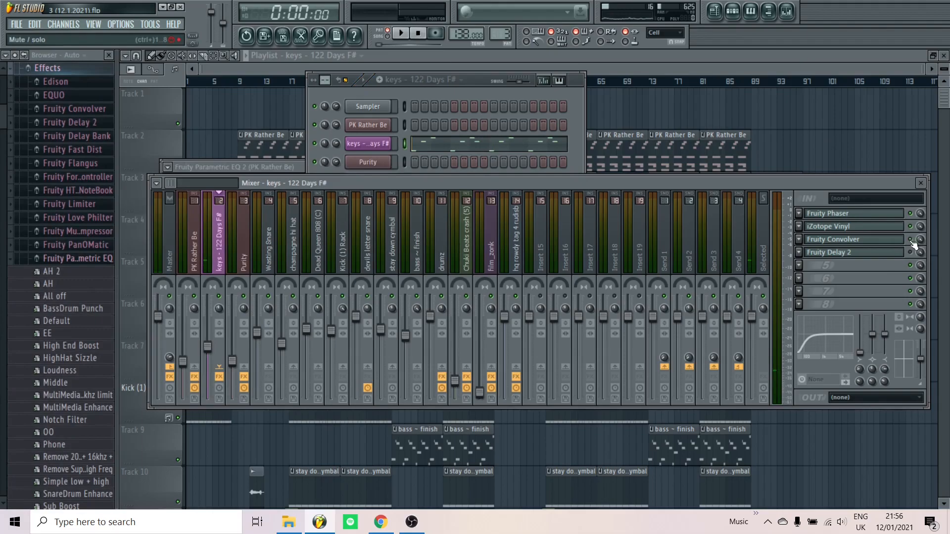
# - Show the Fruity Convolver settings on the keys - 122 Days F# track and listen to the pattern through it
pyautogui.click(884, 242)
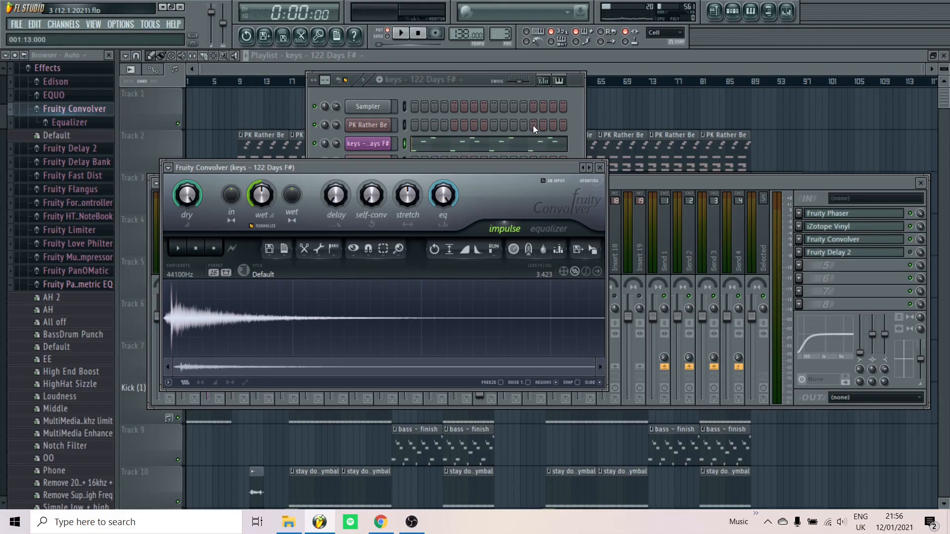
pyautogui.click(402, 35)
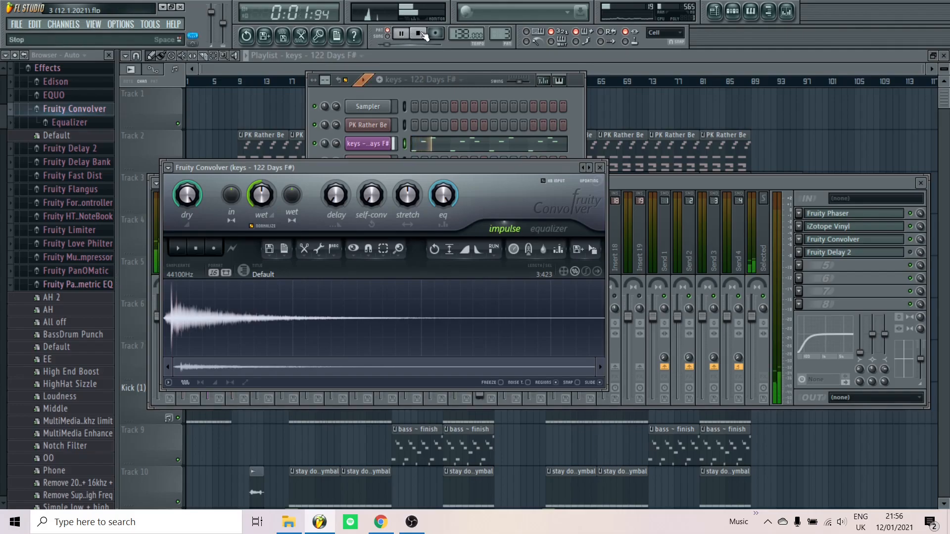
pyautogui.click(419, 34)
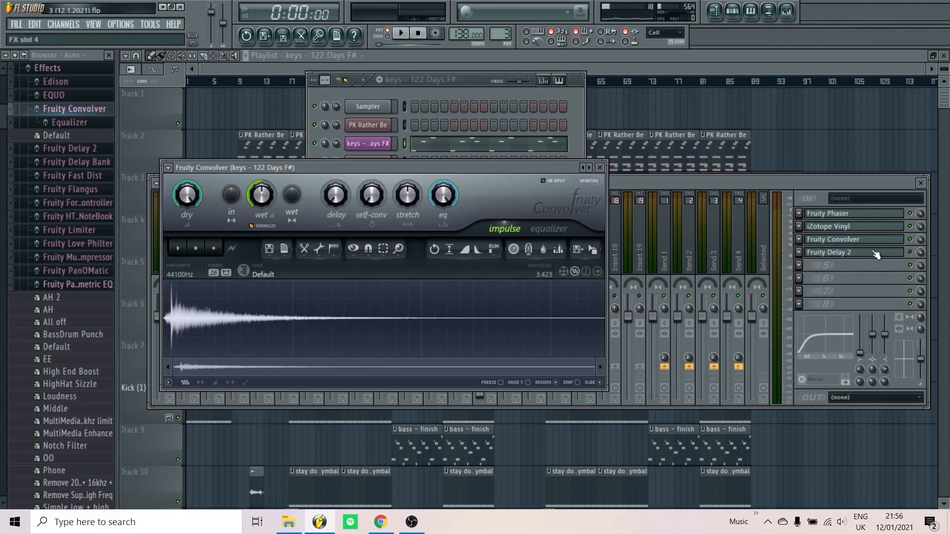
# - Listen to the keys - 122 Days F# pattern through Fruity Delay 2, show the delay's settings and close the plugin
pyautogui.click(913, 256)
pyautogui.press('space')
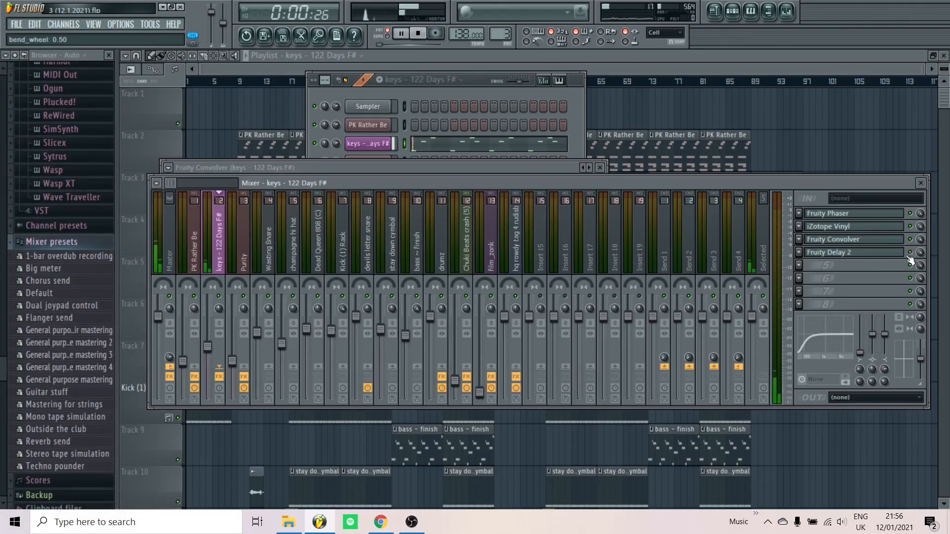
pyautogui.press('space')
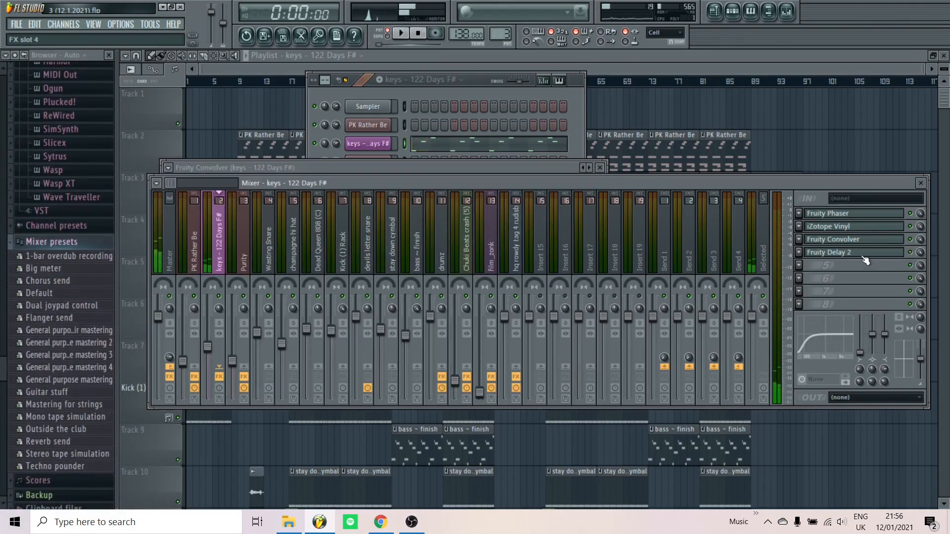
pyautogui.click(865, 253)
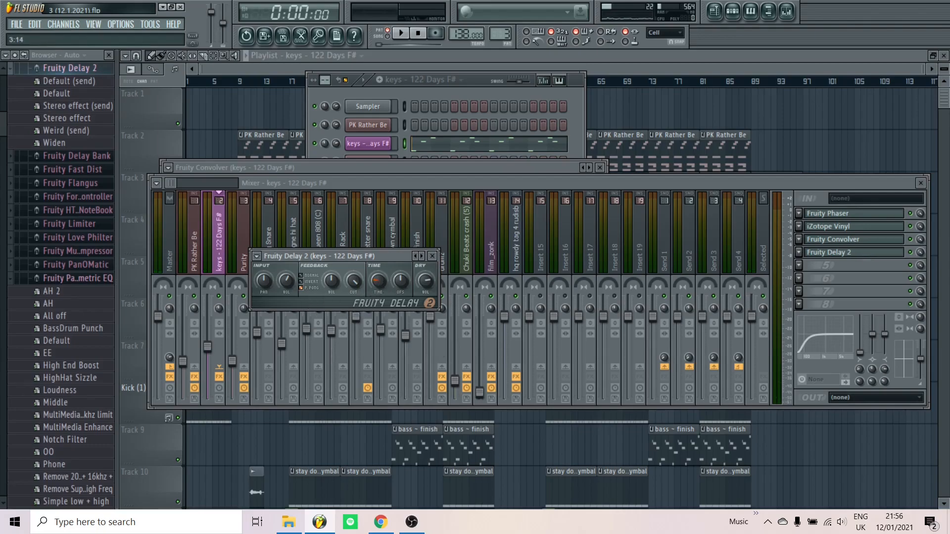
pyautogui.click(432, 257)
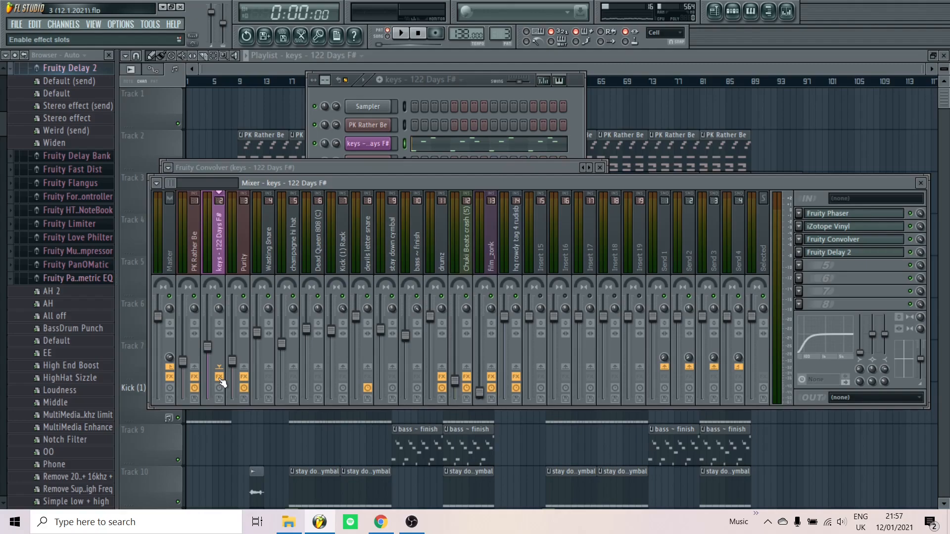
# - Compare the keys - 122 Days F# pattern with its mixer effects bypassed and with them re-enabled
pyautogui.click(220, 377)
pyautogui.press('space')
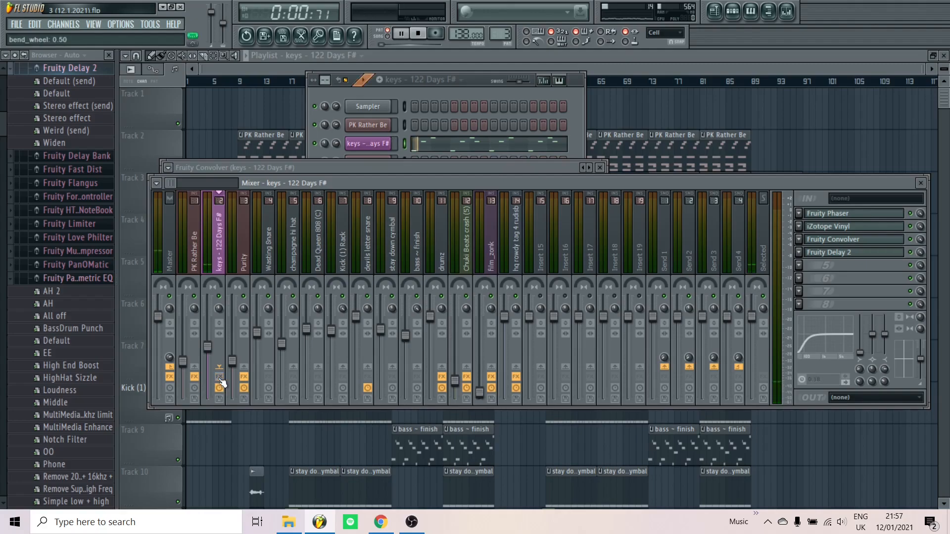
pyautogui.press('space')
pyautogui.click(220, 377)
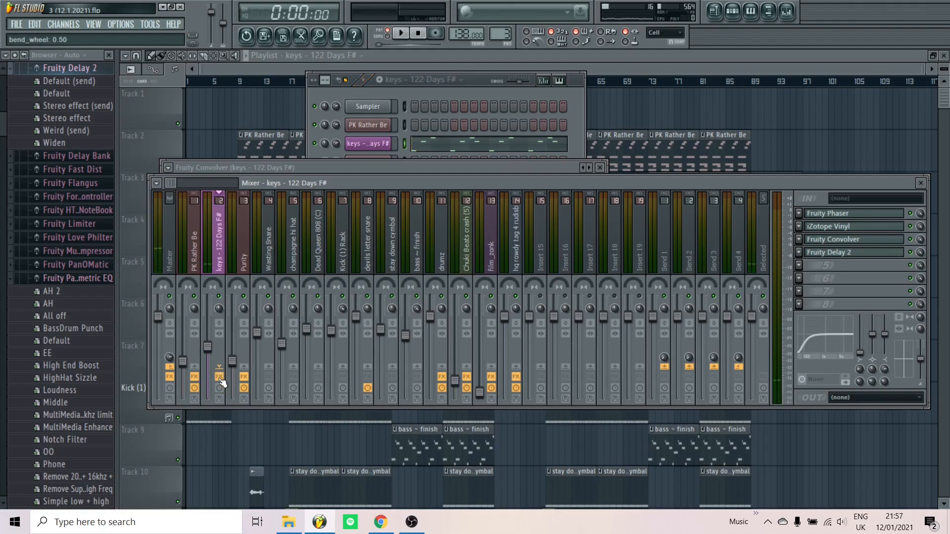
pyautogui.press('space')
pyautogui.press('space')
# - Select pattern 4, Purity koei s-6, and show the Purity synth's Koei S-6 preset before closing its windows
pyautogui.click(470, 77)
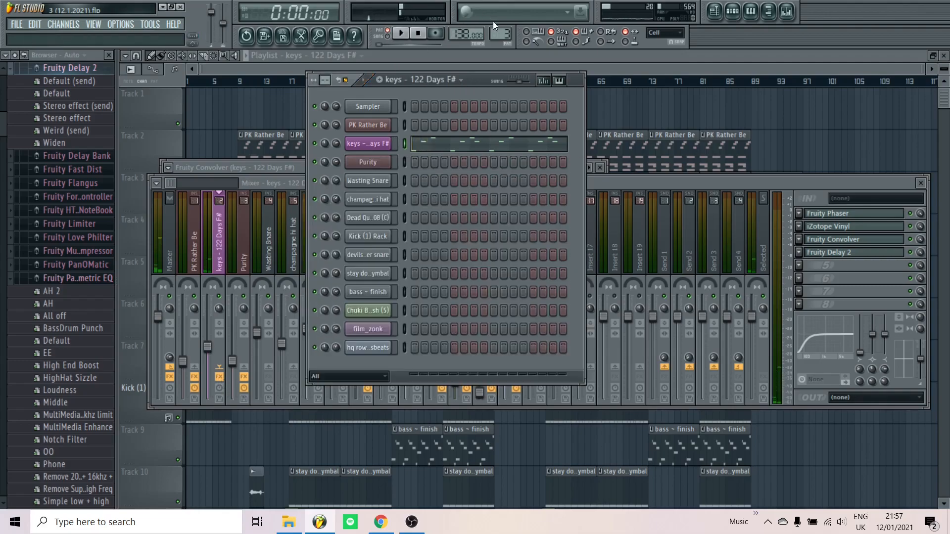
pyautogui.moveTo(500, 34); pyautogui.dragTo(500, 42)
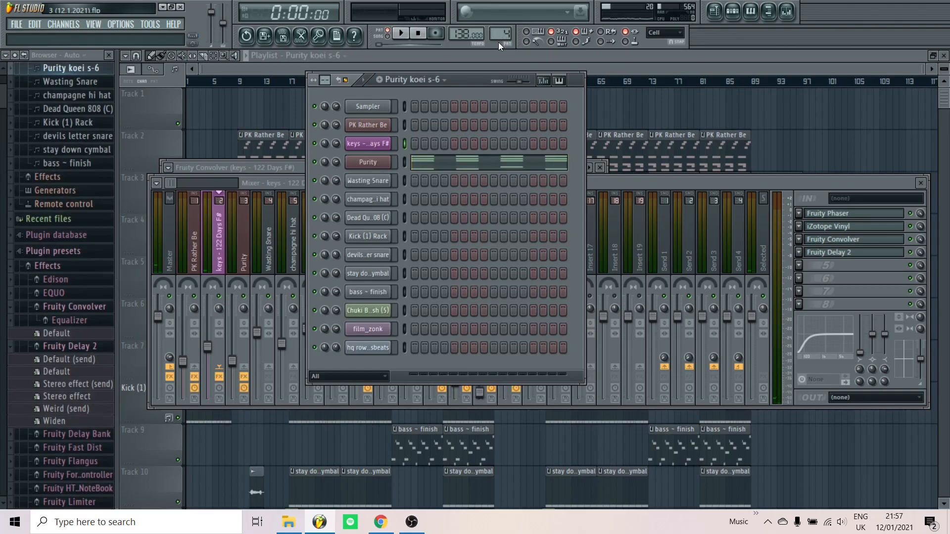
pyautogui.click(390, 165)
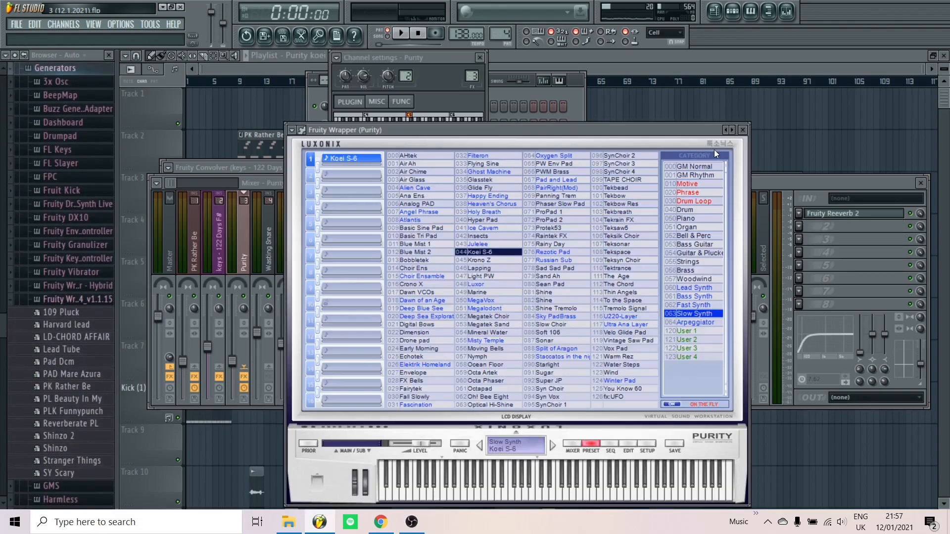
pyautogui.click(744, 130)
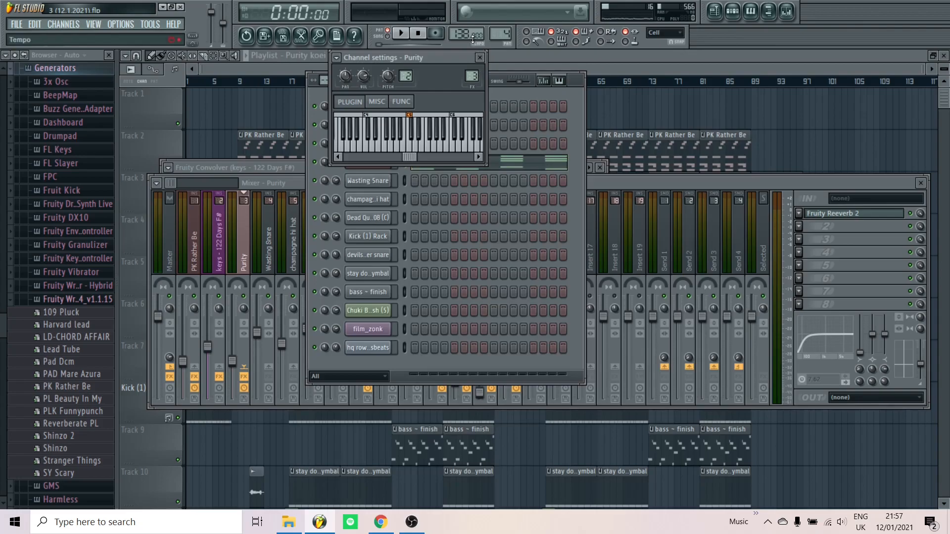
pyautogui.click(480, 58)
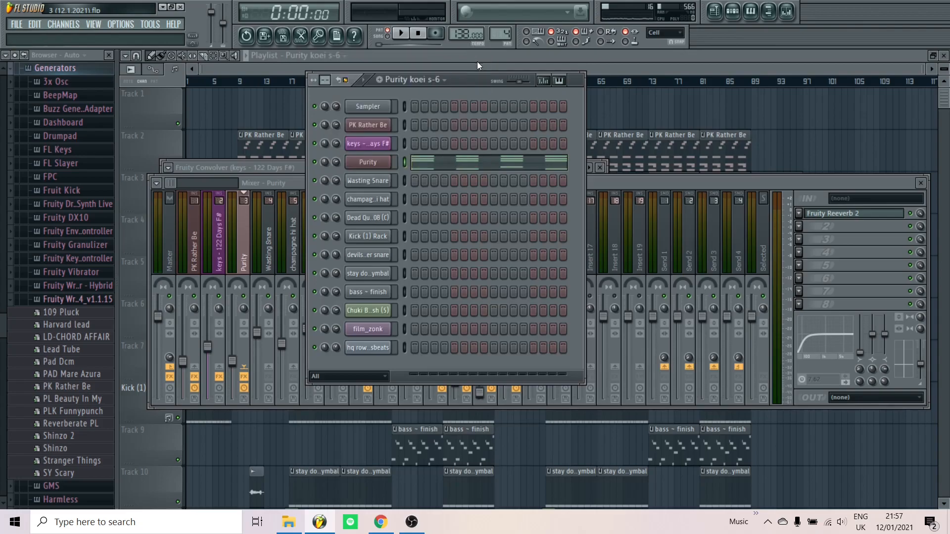
# - Play the Purity koei s-6 pattern while examining all of its chords in the piano roll
pyautogui.click(464, 172)
pyautogui.press('space')
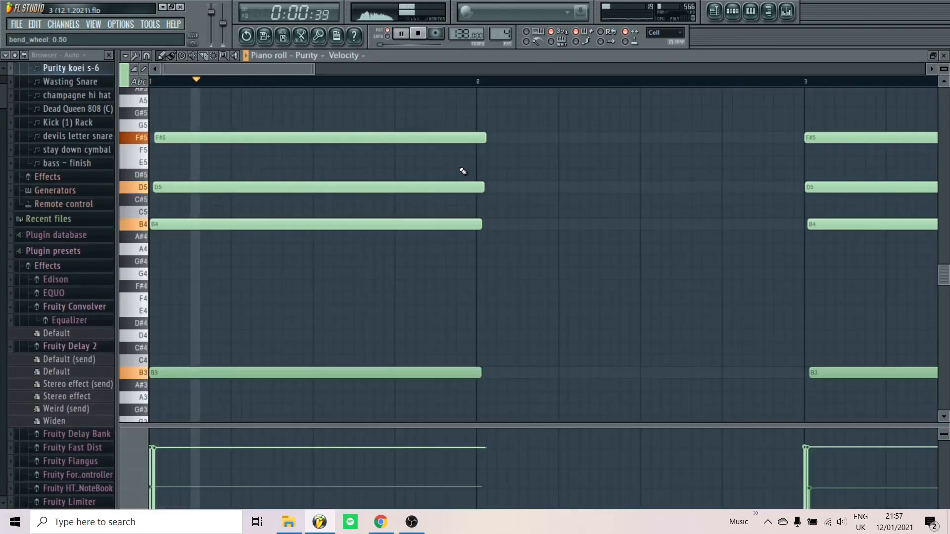
pyautogui.keyDown('ctrl'); pyautogui.scroll(-8, 425, 228); pyautogui.keyUp('ctrl')
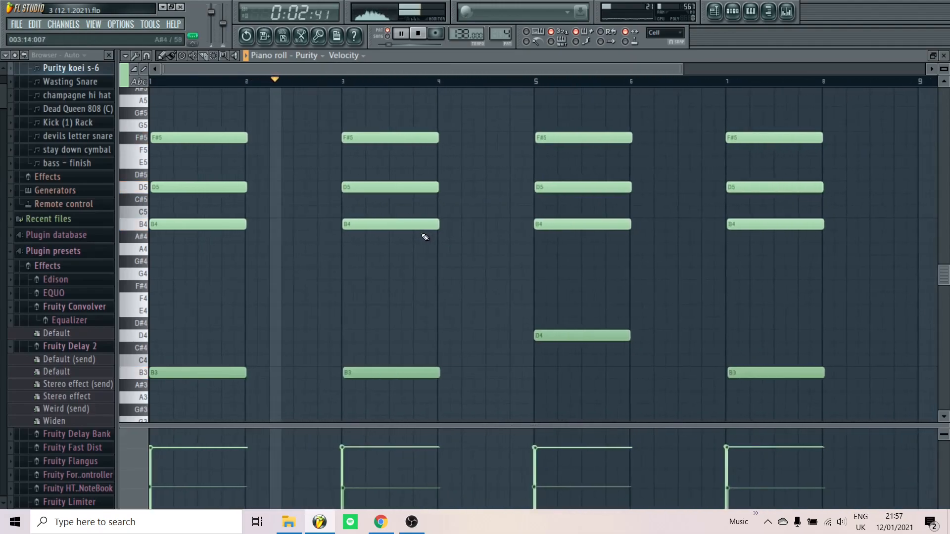
pyautogui.keyDown('ctrl'); pyautogui.scroll(-1, 423, 238); pyautogui.keyUp('ctrl')
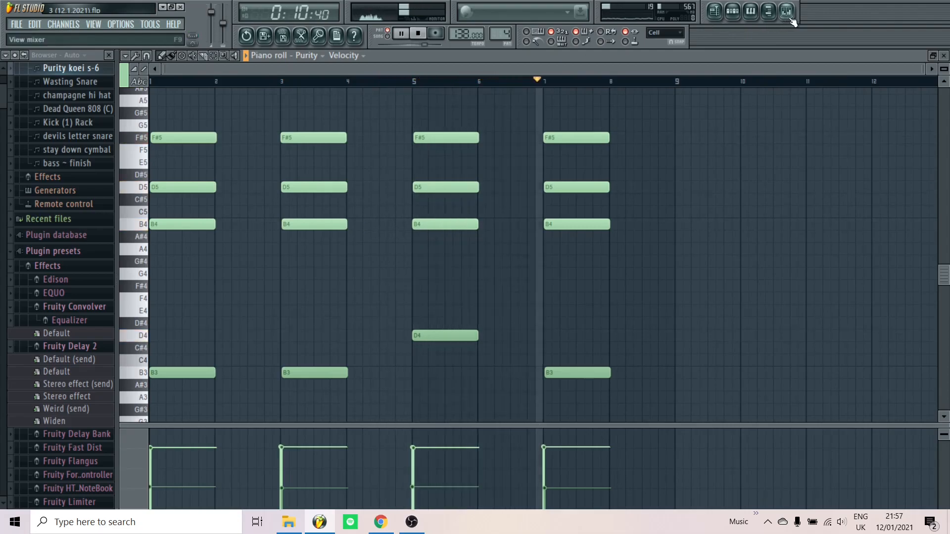
pyautogui.press('space')
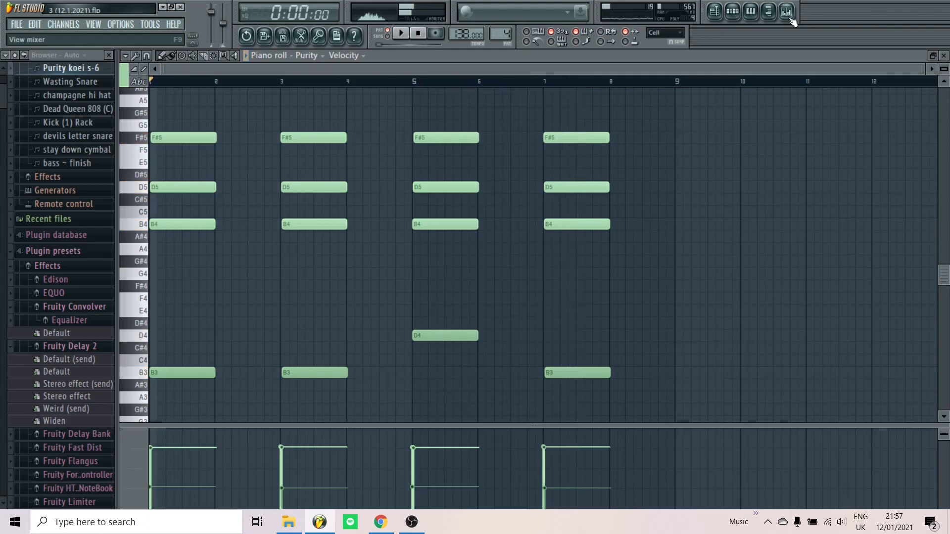
# - Show the Purity track in the mixer, point out its low-cut EQ and listen to the pattern through the track's processing
pyautogui.click(791, 20)
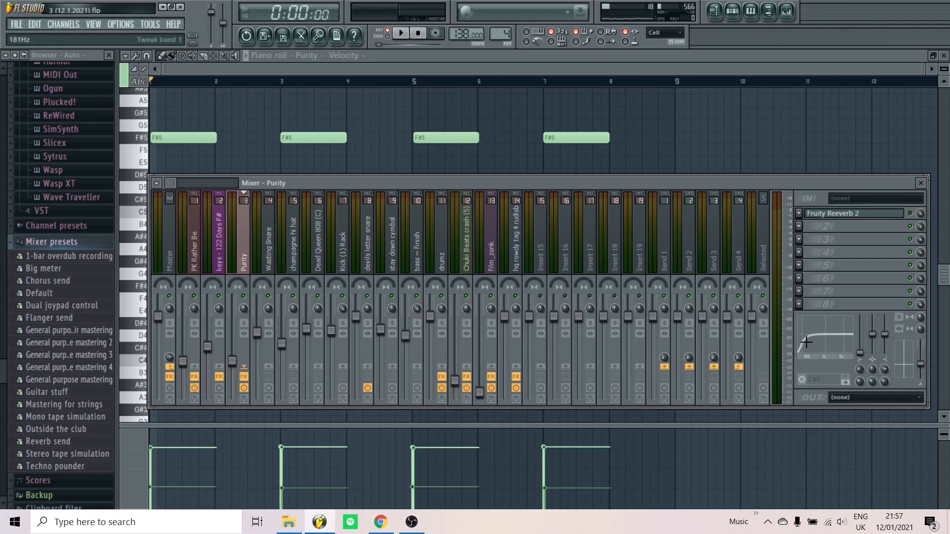
pyautogui.press('space')
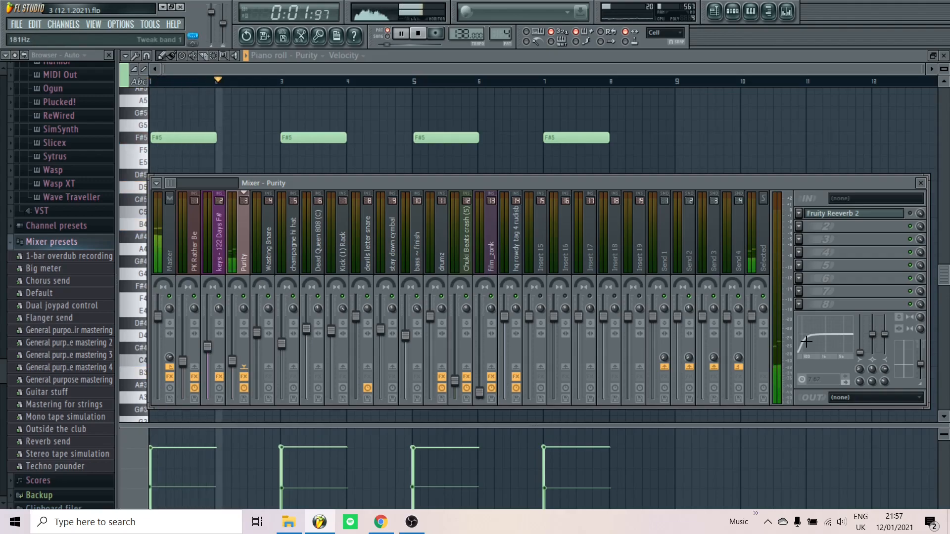
pyautogui.press('space')
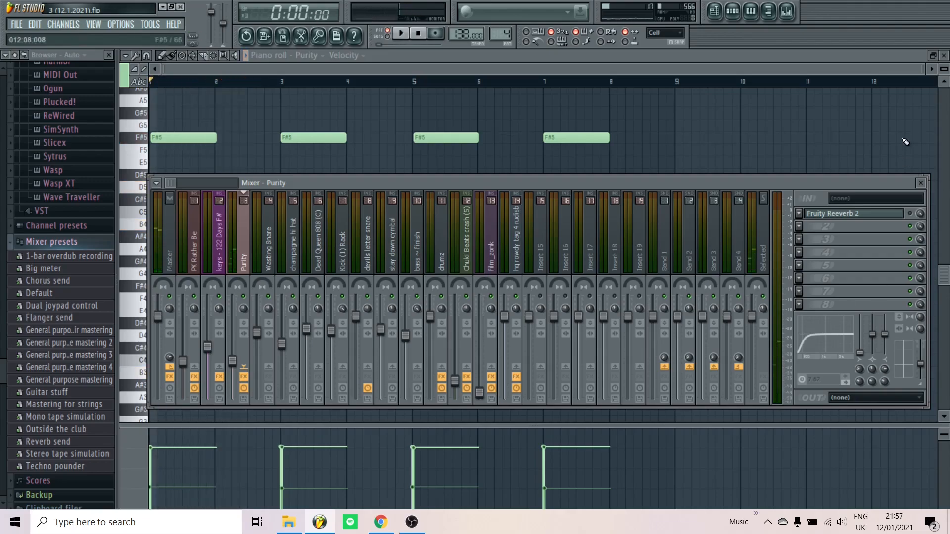
pyautogui.press('space')
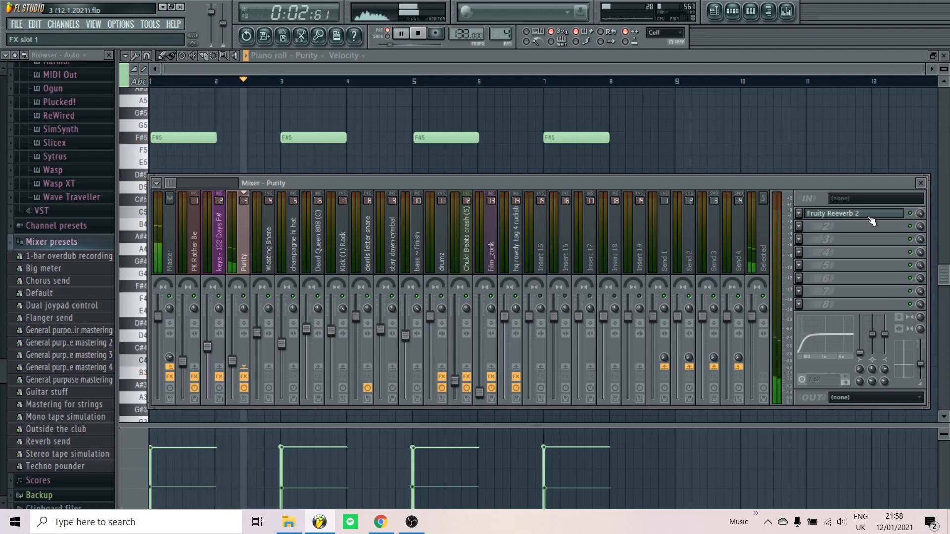
pyautogui.press('space')
# - Inspect the Fruity Reeverb 2 settings on the Purity track, including room size, predelay and decay, and close the plugin
pyautogui.click(870, 217)
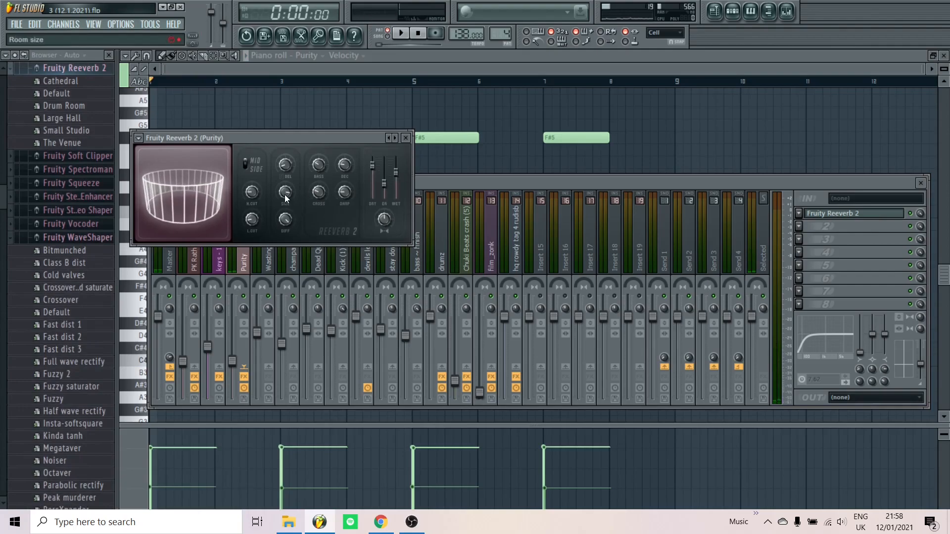
pyautogui.rightClick(285, 197)
pyautogui.click(303, 184)
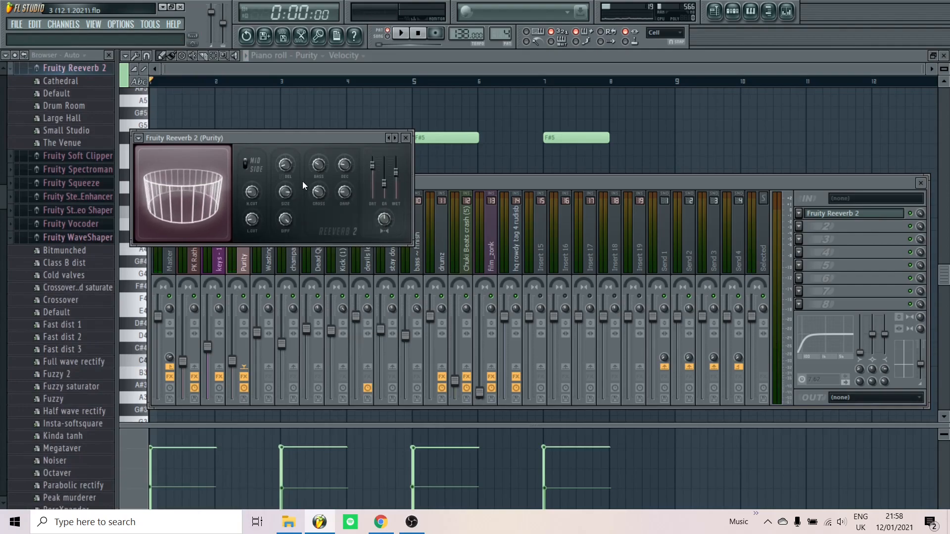
pyautogui.rightClick(289, 168)
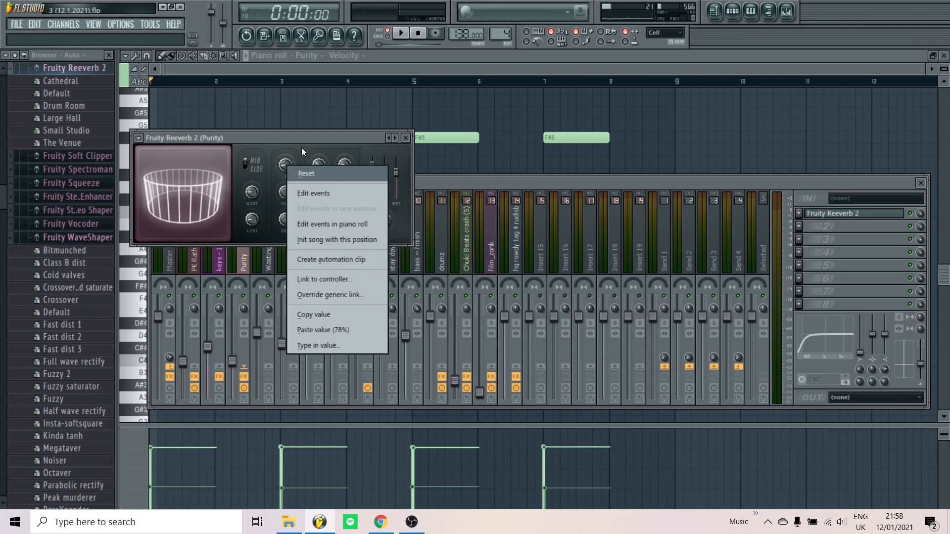
pyautogui.click(301, 148)
pyautogui.moveTo(342, 166); pyautogui.dragTo(341, 163)
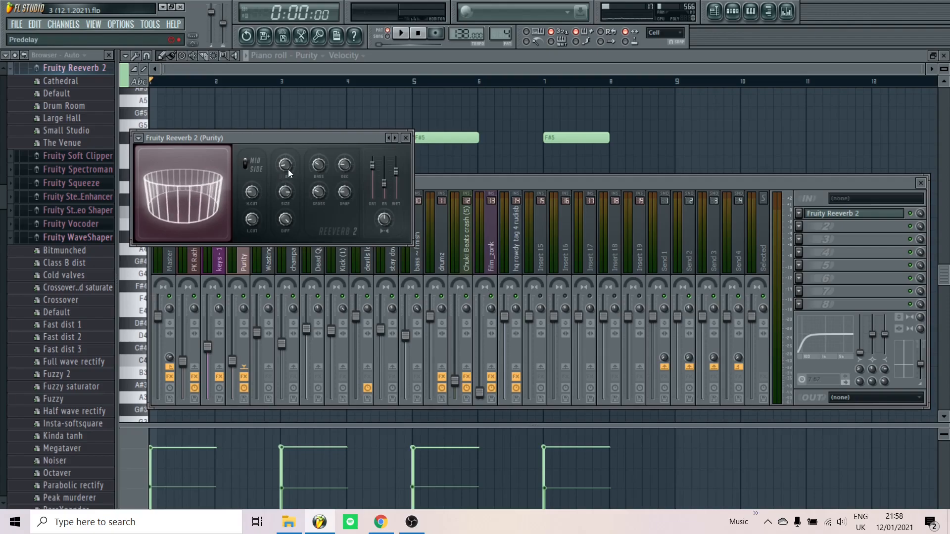
pyautogui.click(405, 138)
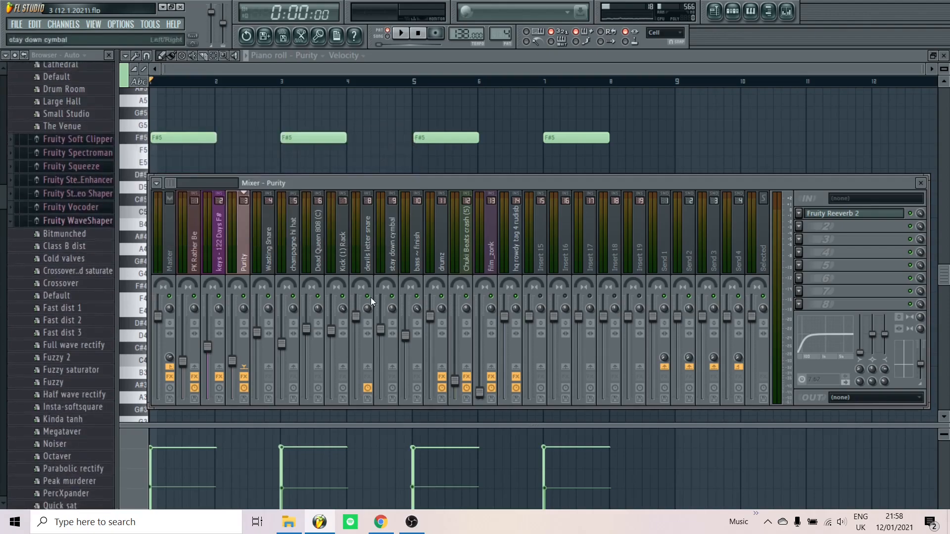
# - Compare the Purity pattern with the track's effects bypassed and with them re-enabled
pyautogui.click(245, 379)
pyautogui.press('space')
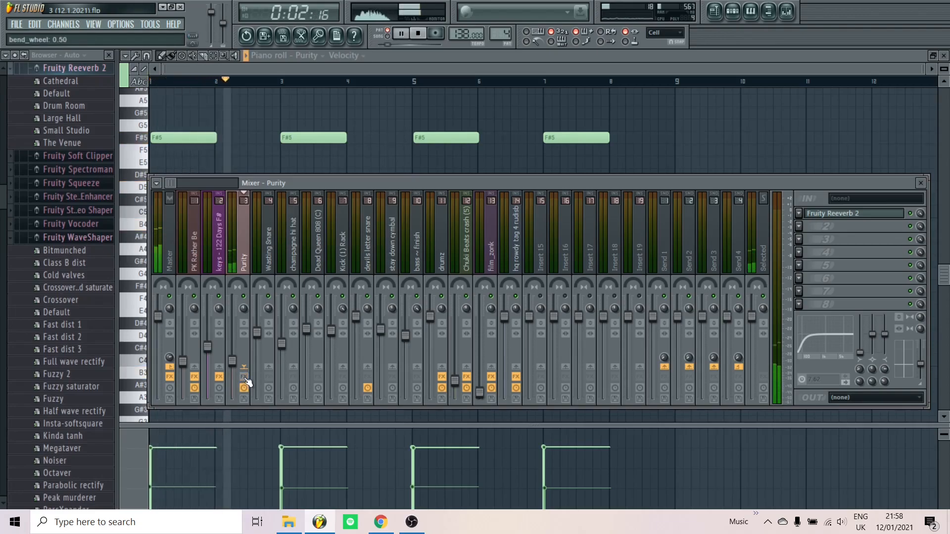
pyautogui.press('space')
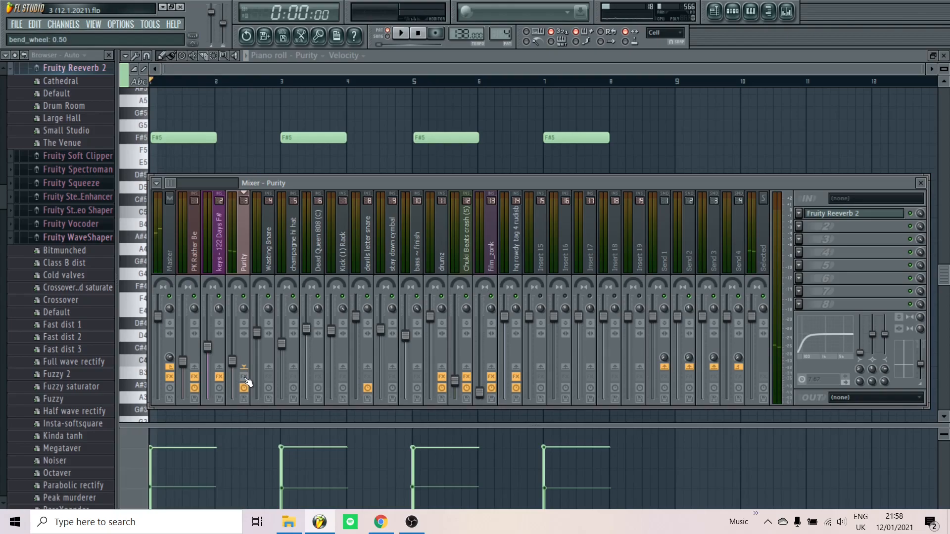
pyautogui.press('space')
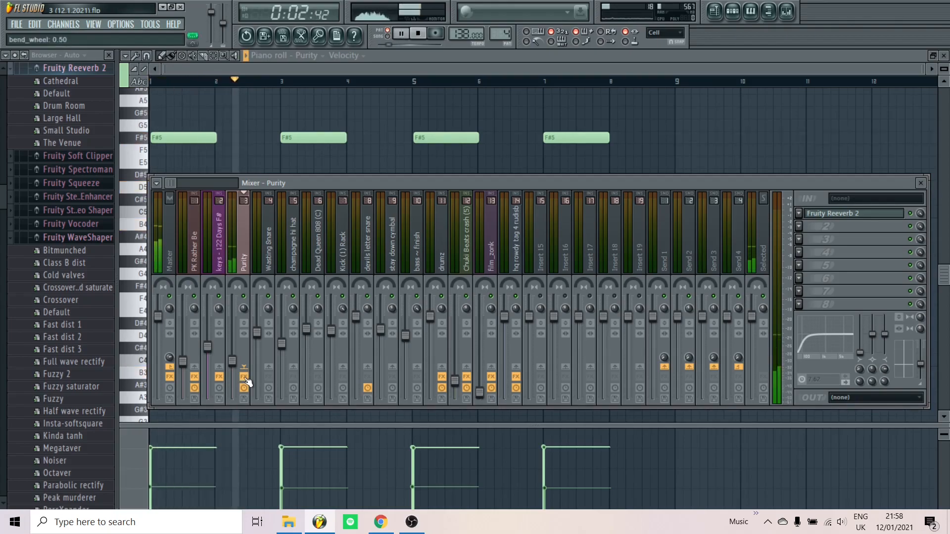
pyautogui.press('space')
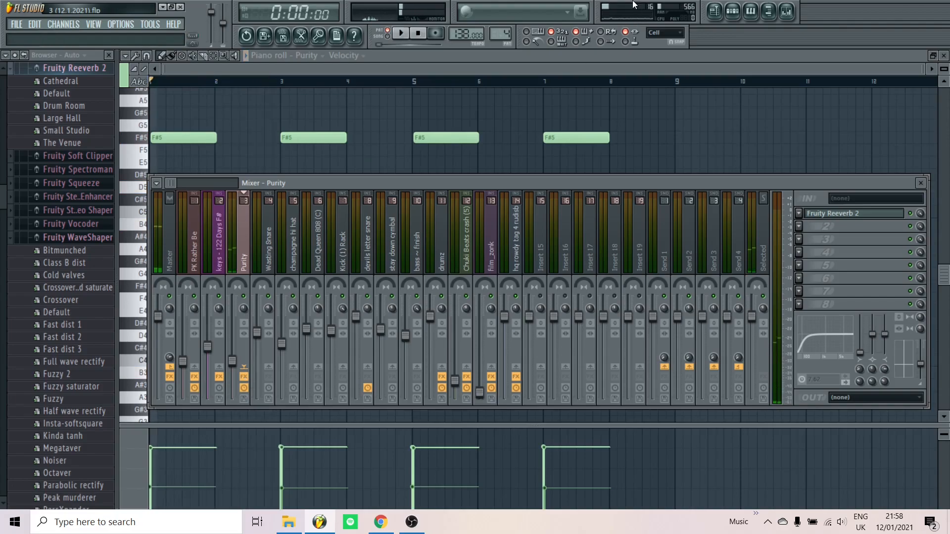
# - Return from the Purity piano roll to the playlist and bring the film_zonk clips on Track 12 into view
pyautogui.click(733, 11)
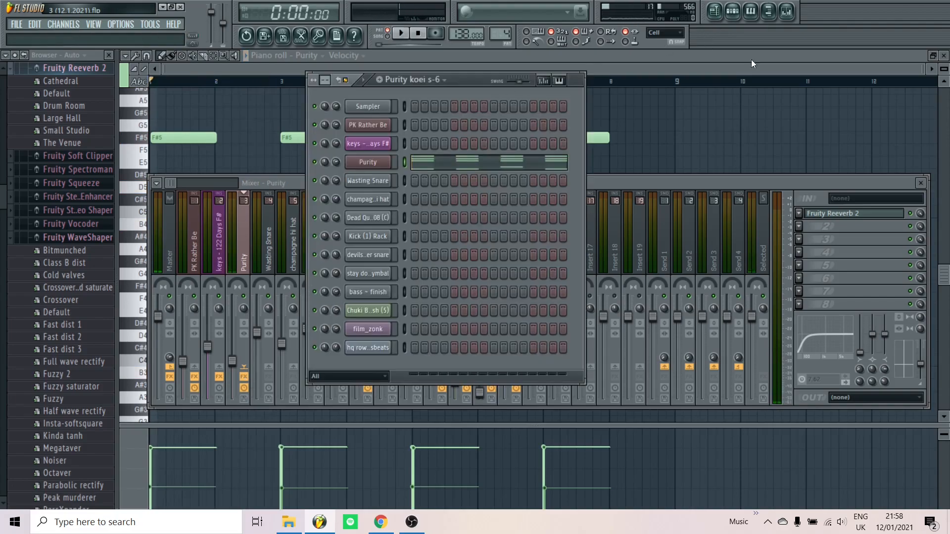
pyautogui.click(750, 11)
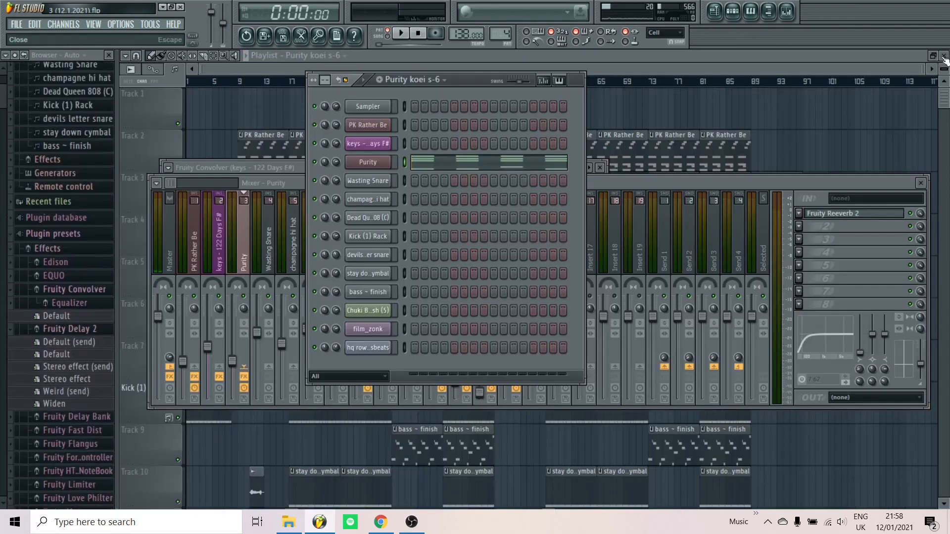
pyautogui.click(821, 145)
pyautogui.scroll(-6, 271, 297)
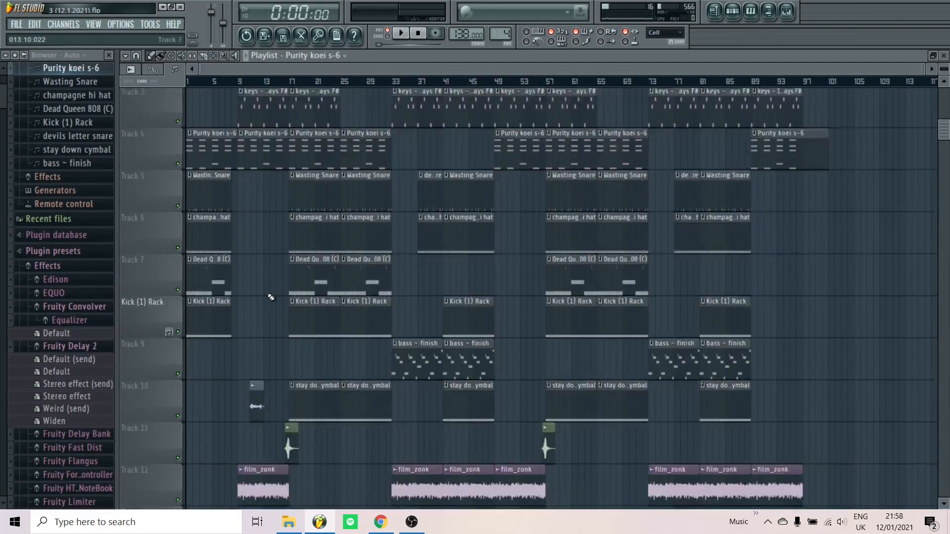
pyautogui.scroll(4, 143, 349)
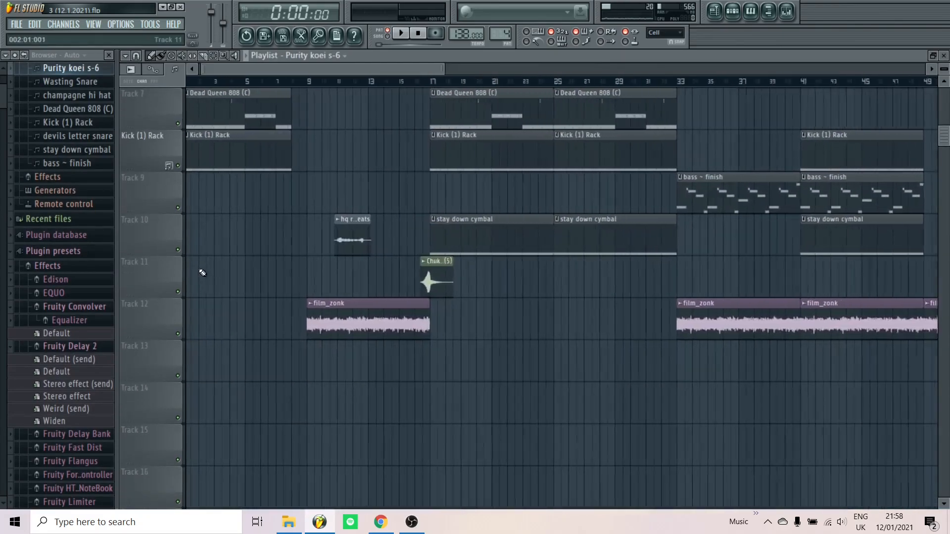
# - Place the playback position at bar 9, solo Track 12 and listen to the film_zonk clip
pyautogui.click(335, 84)
pyautogui.moveTo(334, 69); pyautogui.dragTo(334, 70)
pyautogui.click(336, 83)
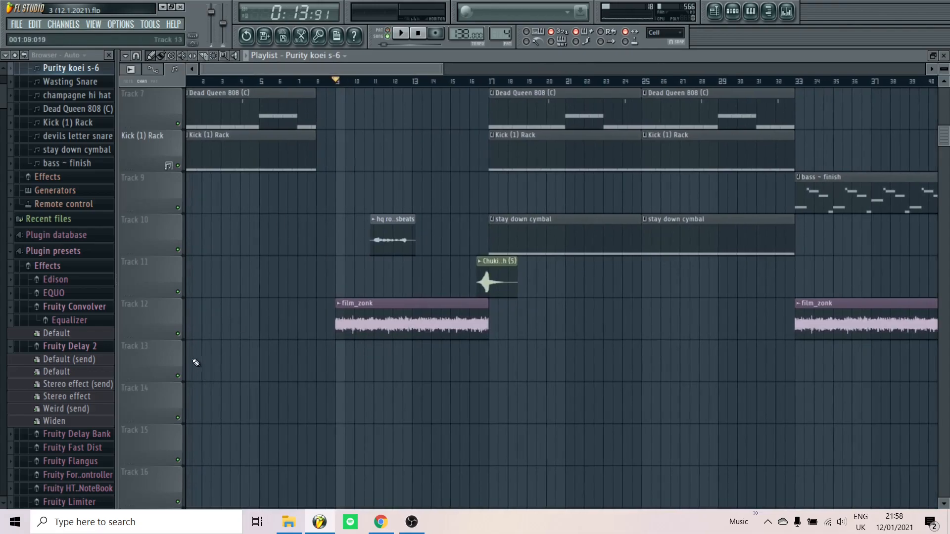
pyautogui.rightClick(177, 334)
pyautogui.press('space')
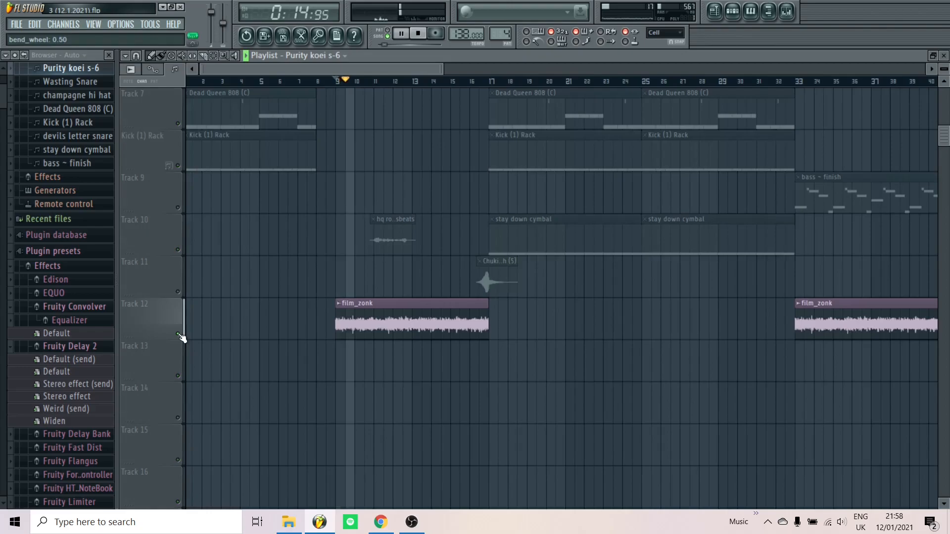
pyautogui.press('space')
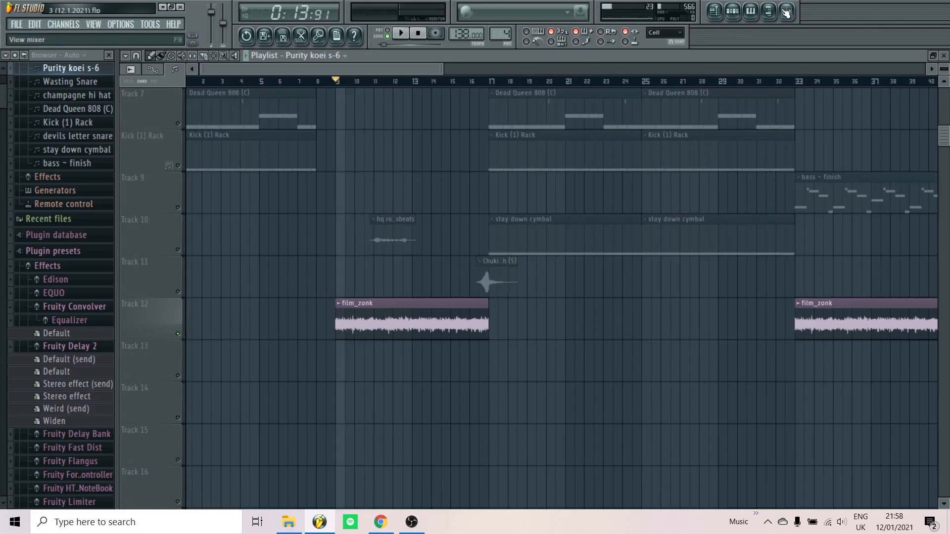
# - Check the effects loaded on the film_zonk mixer track and close the mixer
pyautogui.click(786, 12)
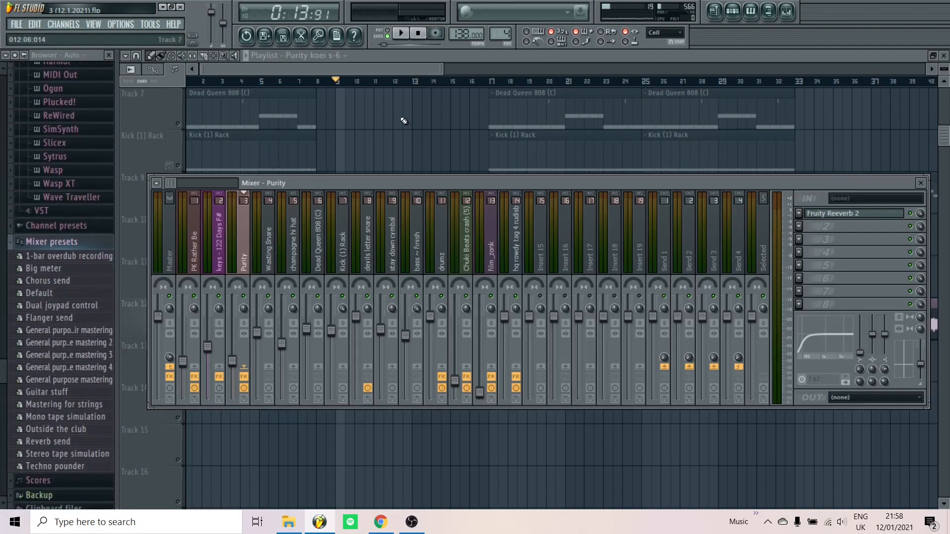
pyautogui.click(495, 234)
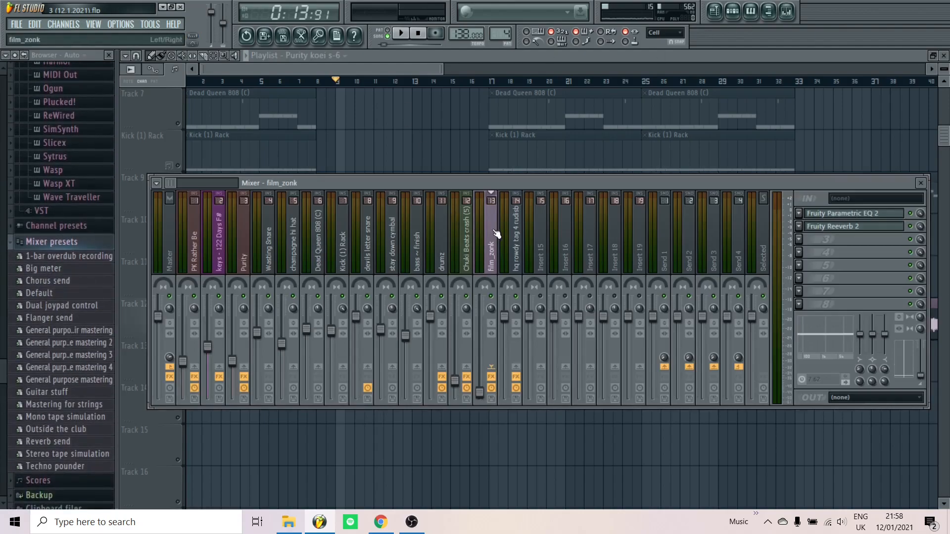
pyautogui.press('F9')
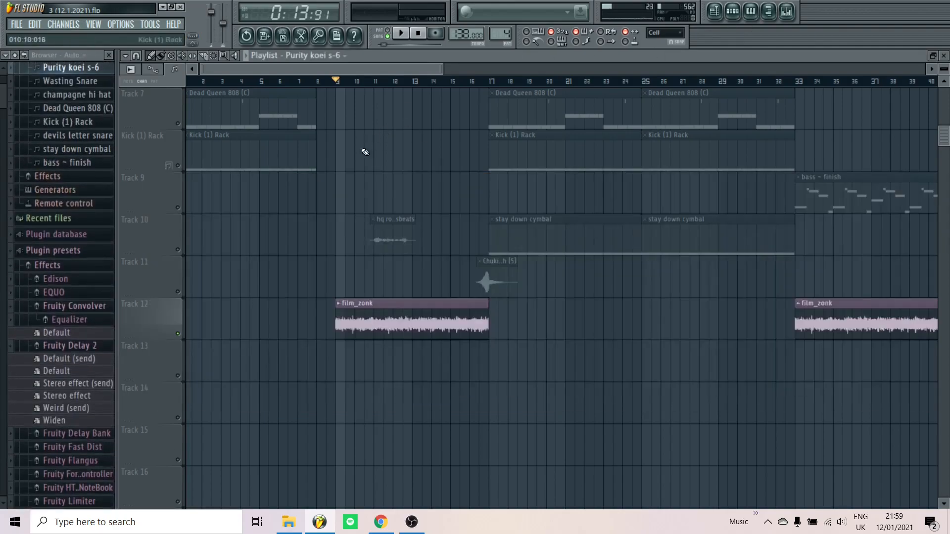
# - Unmute Tracks 4, 3 and 2 alongside the film_zonk track and listen to the melodic layers together from bar 9
pyautogui.scroll(5, 233, 312)
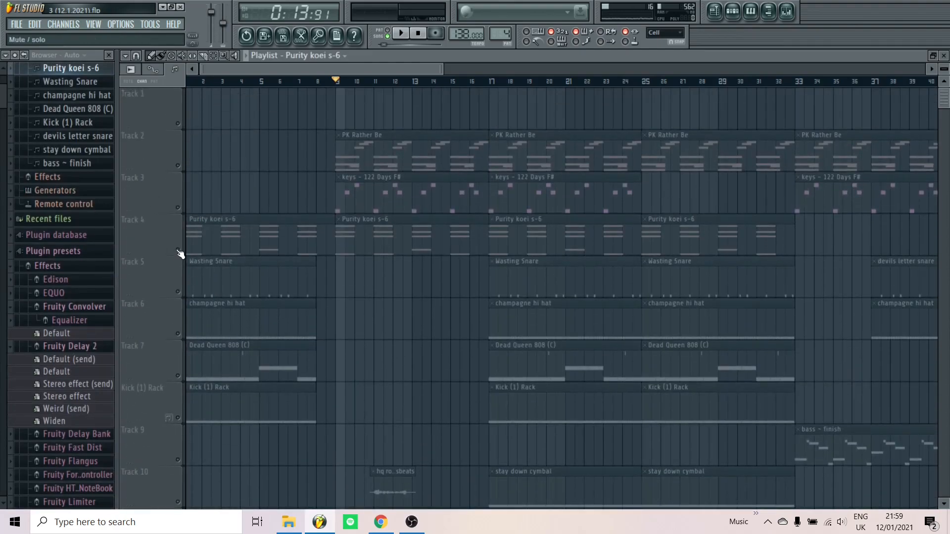
pyautogui.click(172, 217)
pyautogui.click(178, 206)
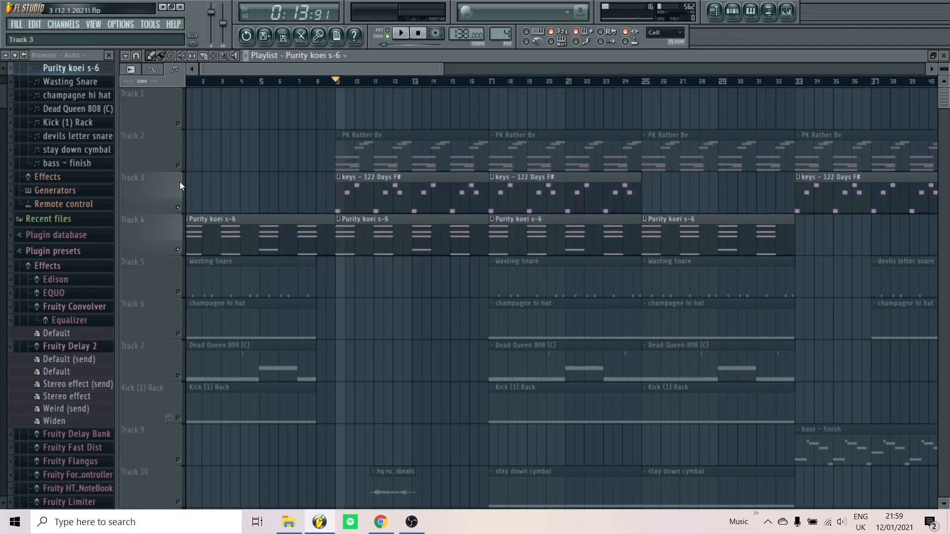
pyautogui.click(179, 165)
pyautogui.press('space')
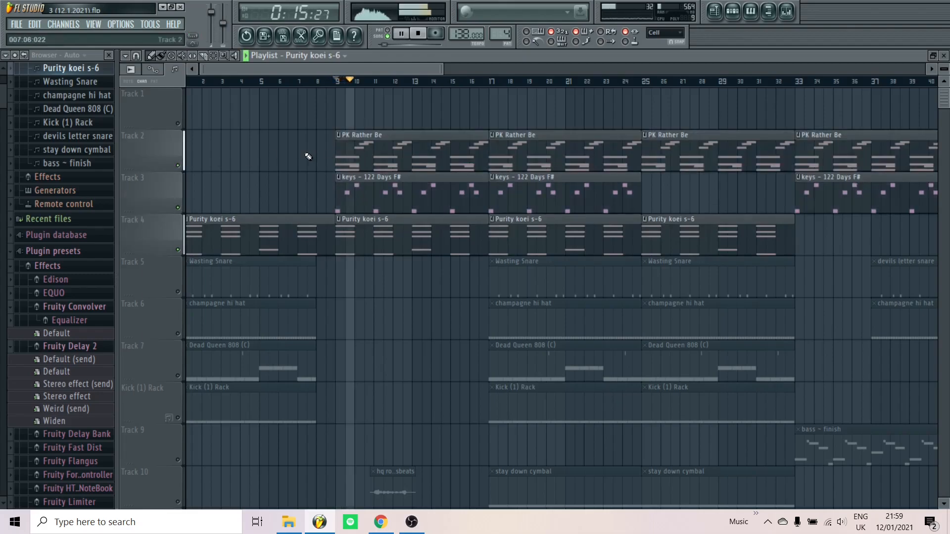
pyautogui.scroll(-2, 307, 156)
pyautogui.scroll(3, 382, 196)
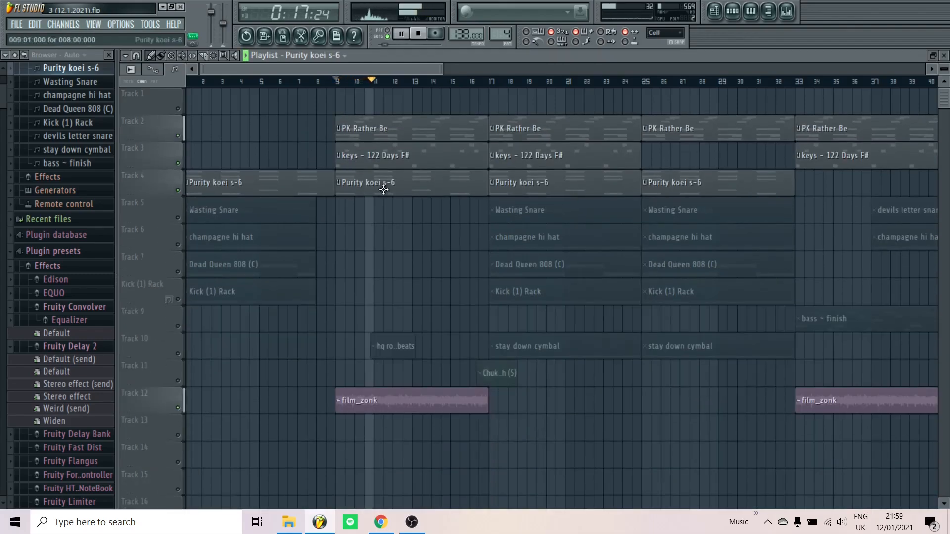
pyautogui.scroll(-3, 388, 207)
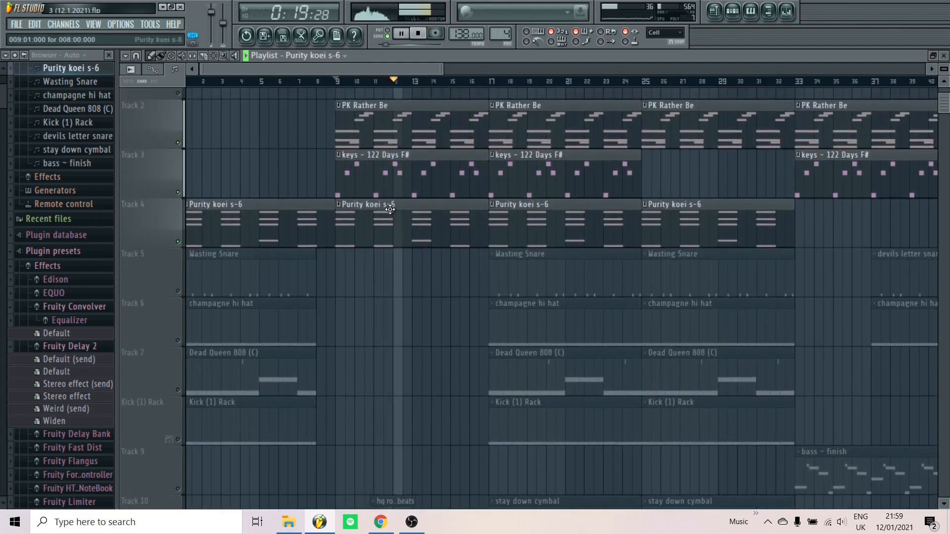
pyautogui.scroll(-1, 363, 218)
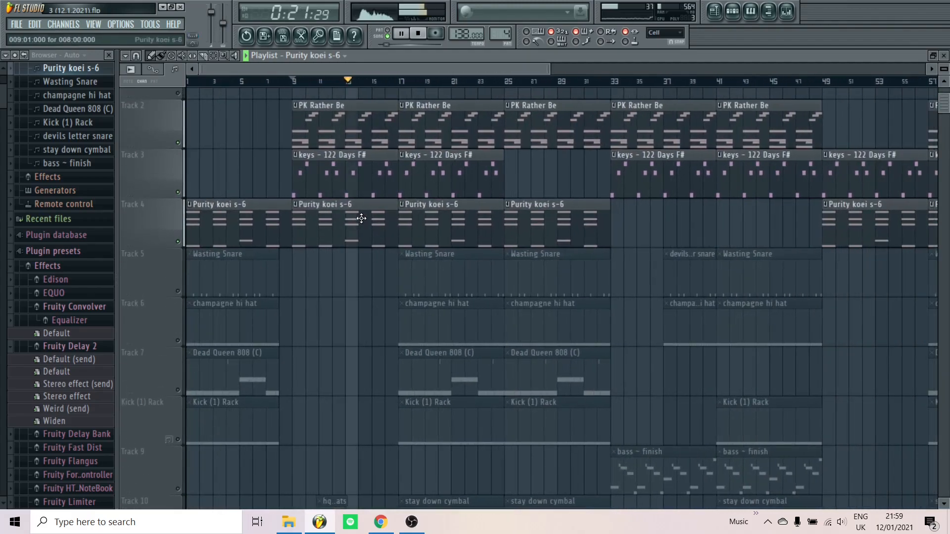
pyautogui.press('space')
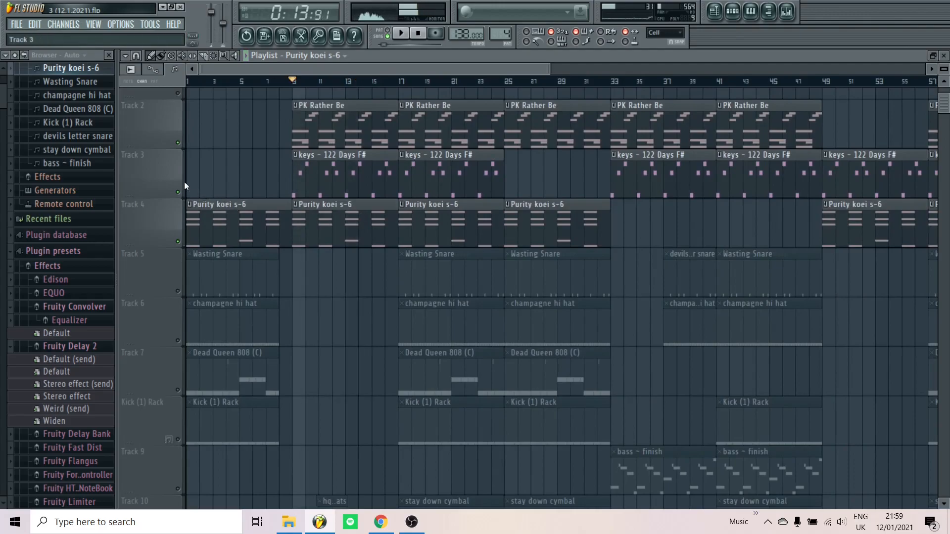
# - Turn every playlist track back on and show the whole arrangement
pyautogui.rightClick(178, 193)
pyautogui.rightClick(178, 193)
pyautogui.scroll(-2, 238, 213)
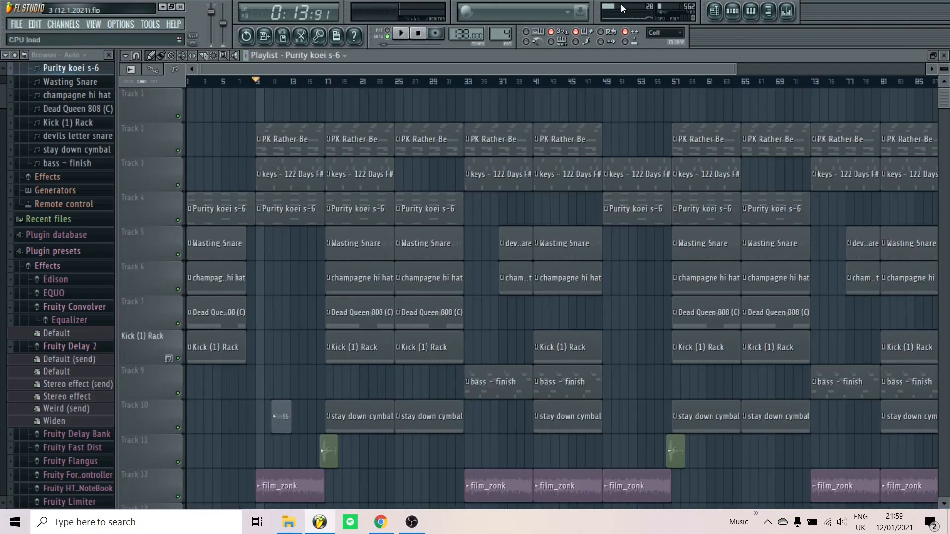
# - Select the Wasting Snare pattern in pattern mode, play it and inspect the snare sample's channel settings
pyautogui.click(733, 11)
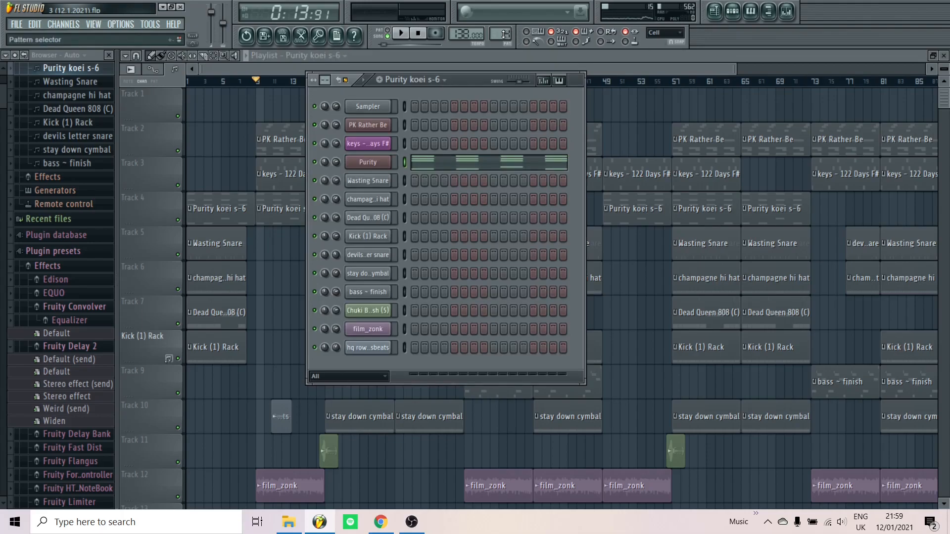
pyautogui.scroll(1, 503, 35)
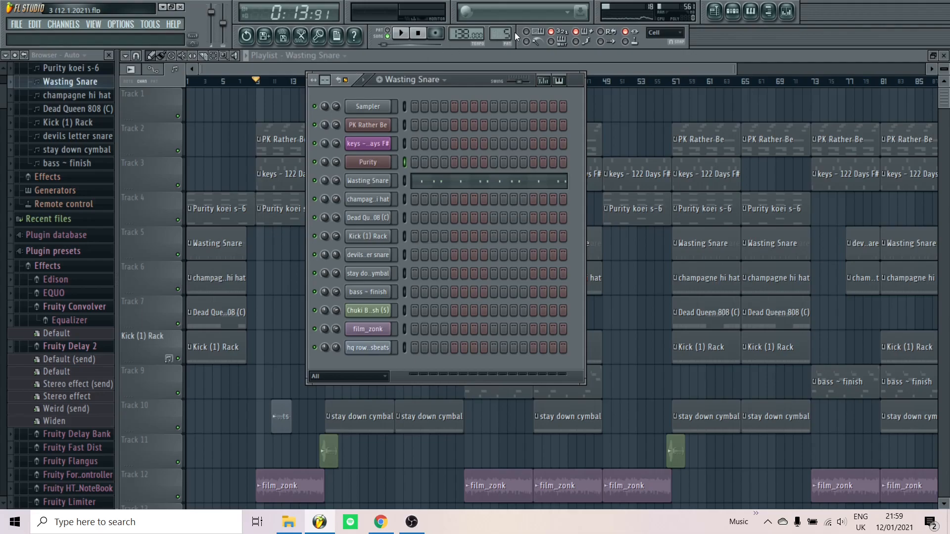
pyautogui.click(388, 33)
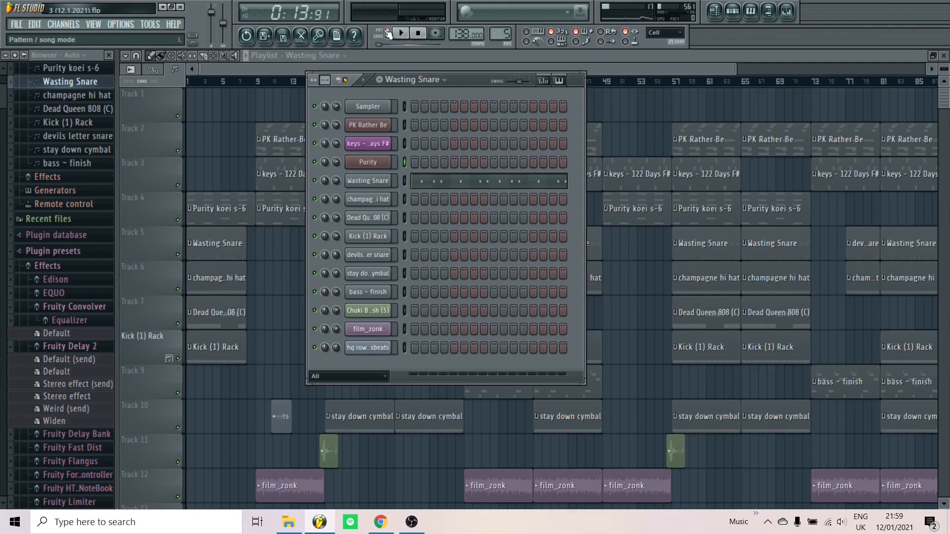
pyautogui.click(384, 187)
pyautogui.press('space')
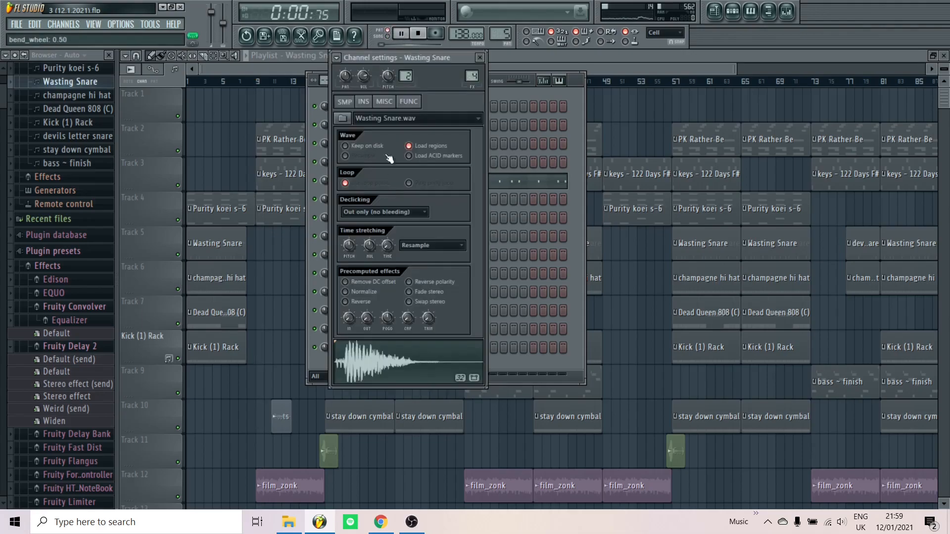
pyautogui.click(480, 58)
# - Review the Wasting Snare notes across the full pattern in the piano roll, close it and stop playback
pyautogui.click(460, 183)
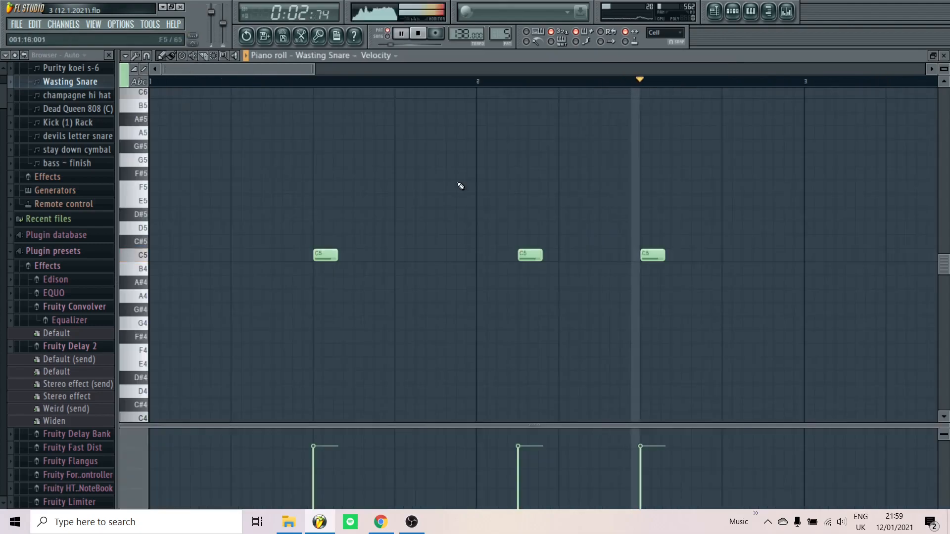
pyautogui.scroll(-6, 324, 259)
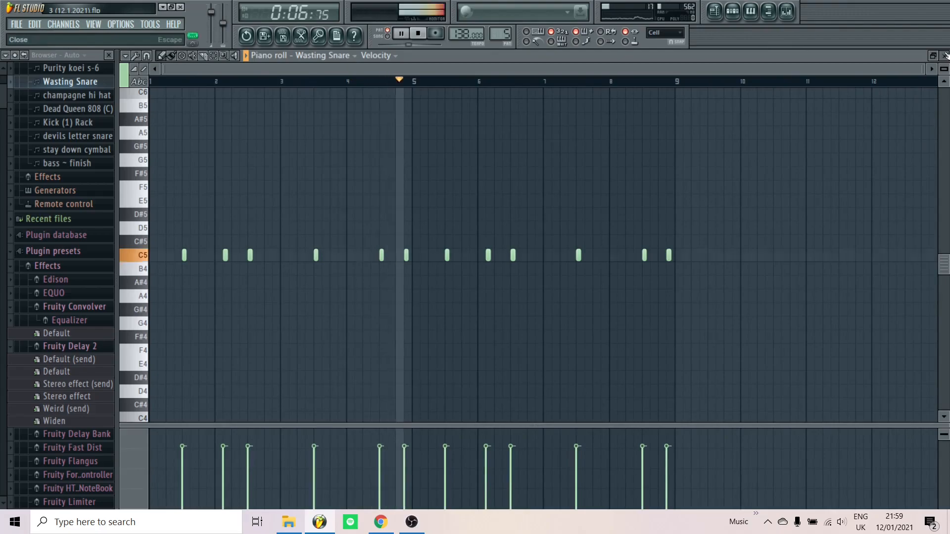
pyautogui.click(946, 56)
pyautogui.press('space')
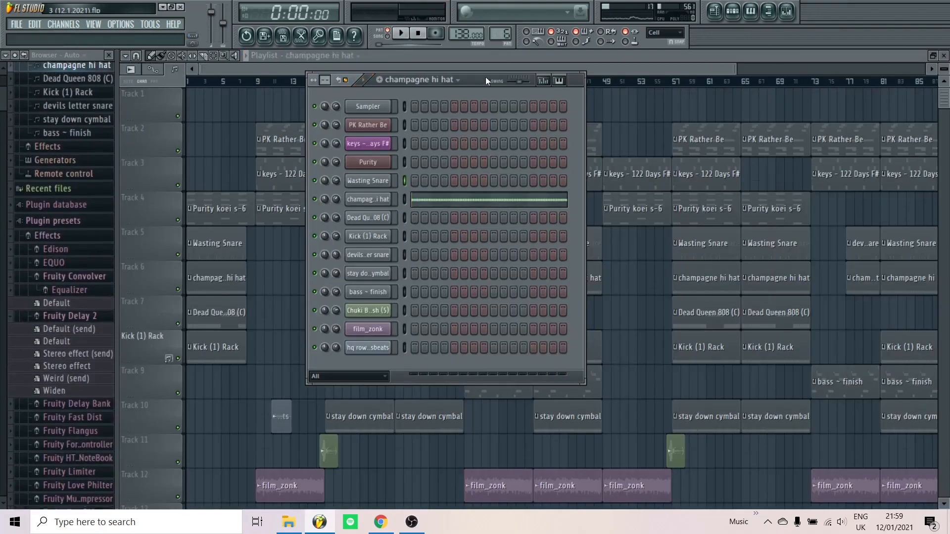
# - Play the champagne hi hat pattern and inspect the hi-hat channel's sample and miscellaneous settings
pyautogui.press('space')
pyautogui.click(385, 201)
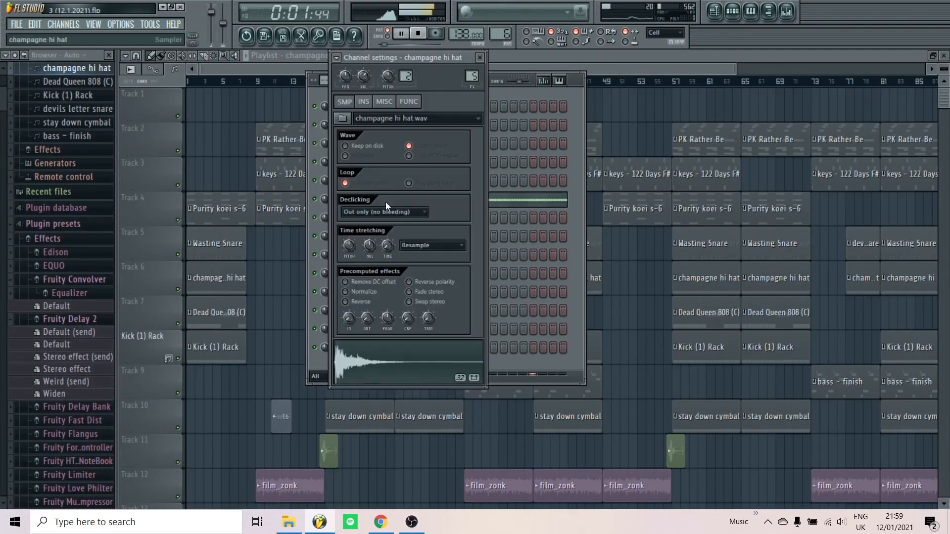
pyautogui.click(385, 101)
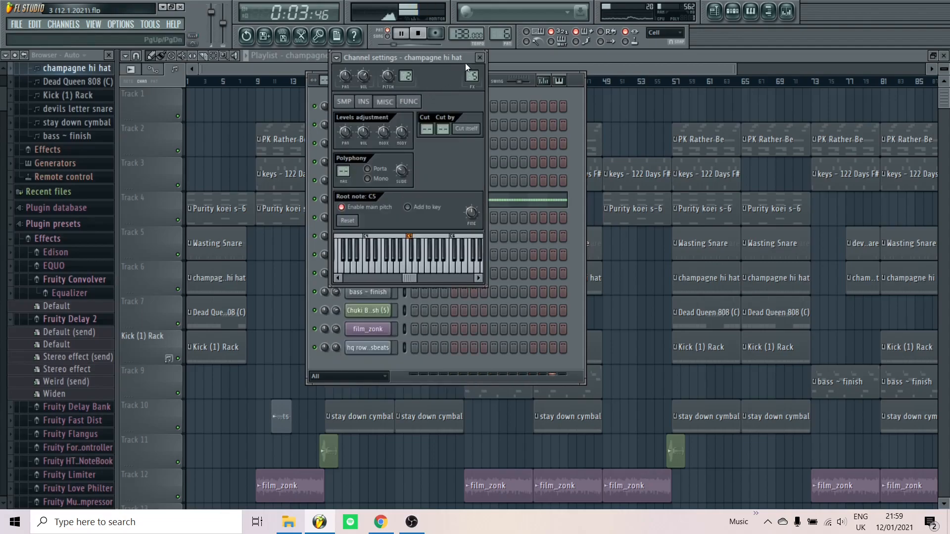
pyautogui.click(479, 57)
# - Review the champagne hi hat notes in the piano roll, stop playback and return to the step sequencer
pyautogui.click(503, 203)
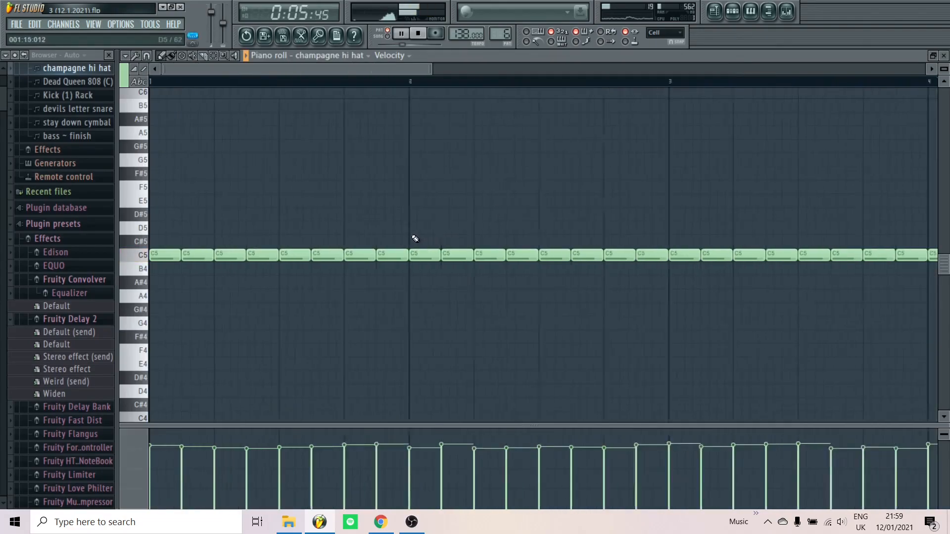
pyautogui.scroll(-4, 415, 239)
pyautogui.press('space')
pyautogui.click(944, 56)
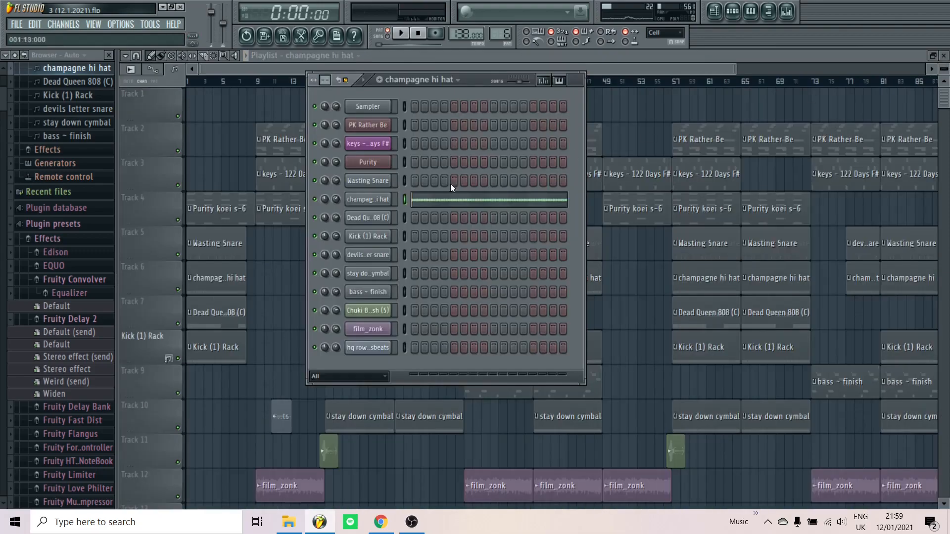
# - Inspect the Dead Queen 808 (C) sample's channel settings, close them and play the Dead Queen 808 (C) pattern
pyautogui.rightClick(372, 202)
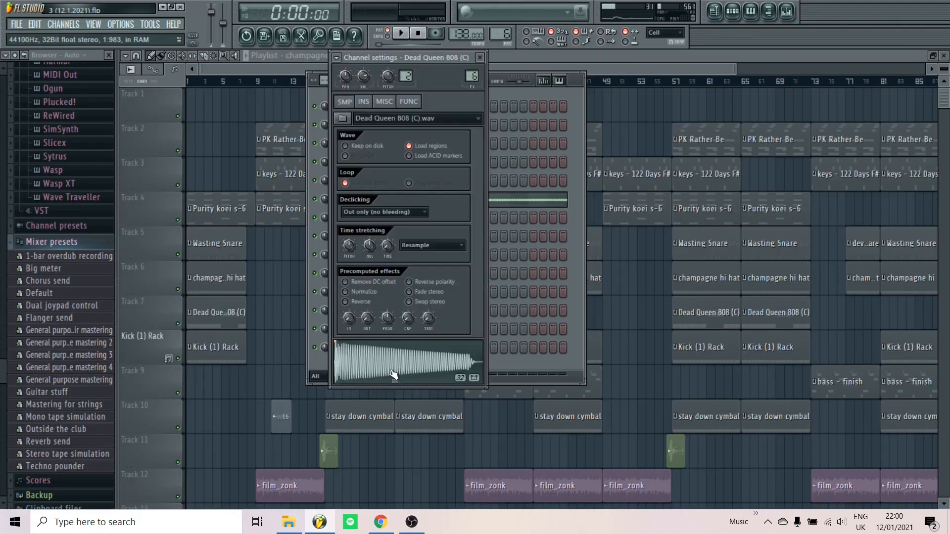
pyautogui.click(479, 58)
pyautogui.moveTo(503, 35); pyautogui.dragTo(503, 31)
pyautogui.press('space')
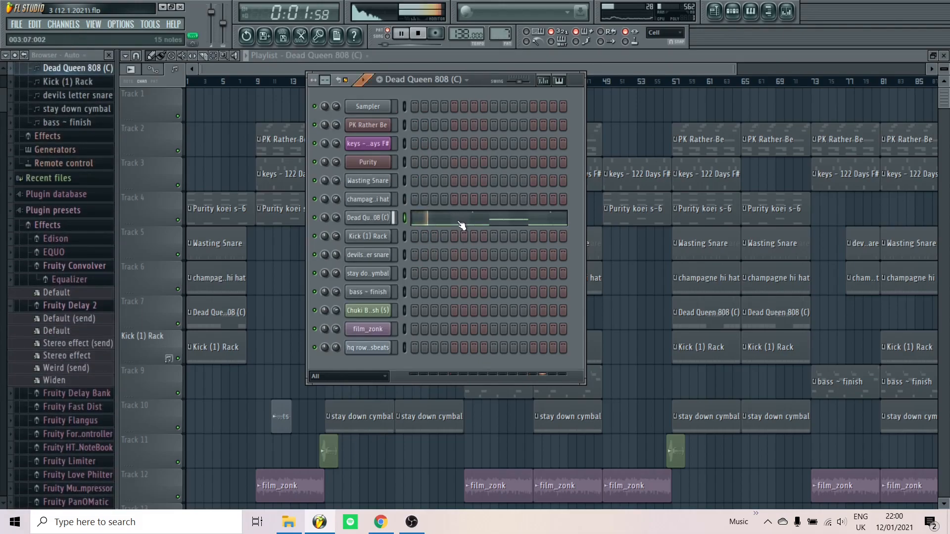
# - Review the Dead Queen 808 (C) notes over the whole pattern in the piano roll while it plays, and stop playback
pyautogui.click(487, 229)
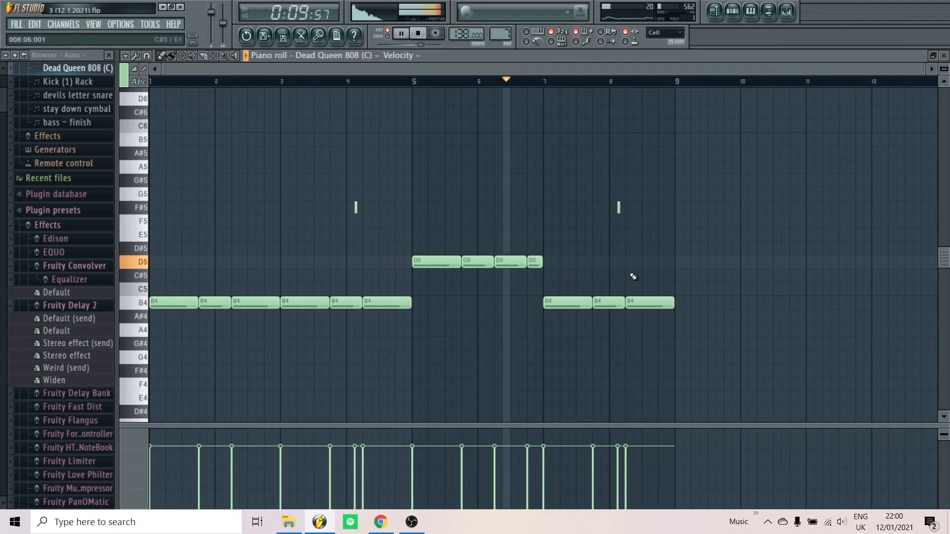
pyautogui.scroll(3, 631, 275)
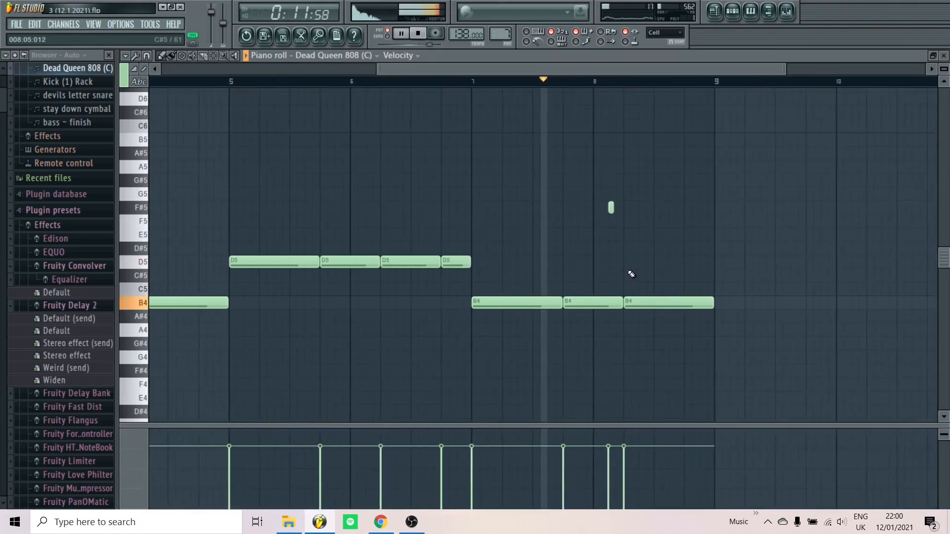
pyautogui.scroll(-2, 625, 278)
pyautogui.scroll(-2, 626, 278)
pyautogui.press('space')
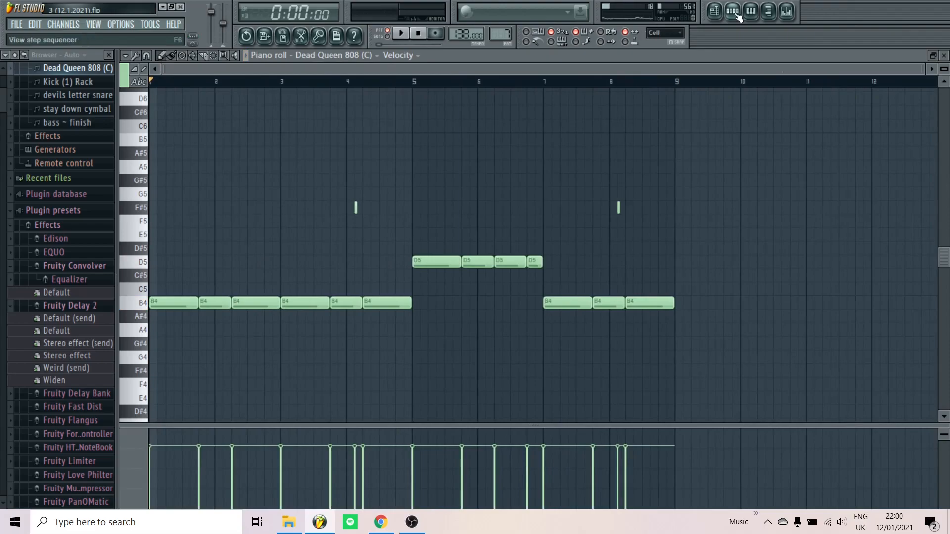
# - Listen to the F#5 slide note in bar 4 of the 808 pattern, starting playback just before bar 4
pyautogui.scroll(4, 331, 255)
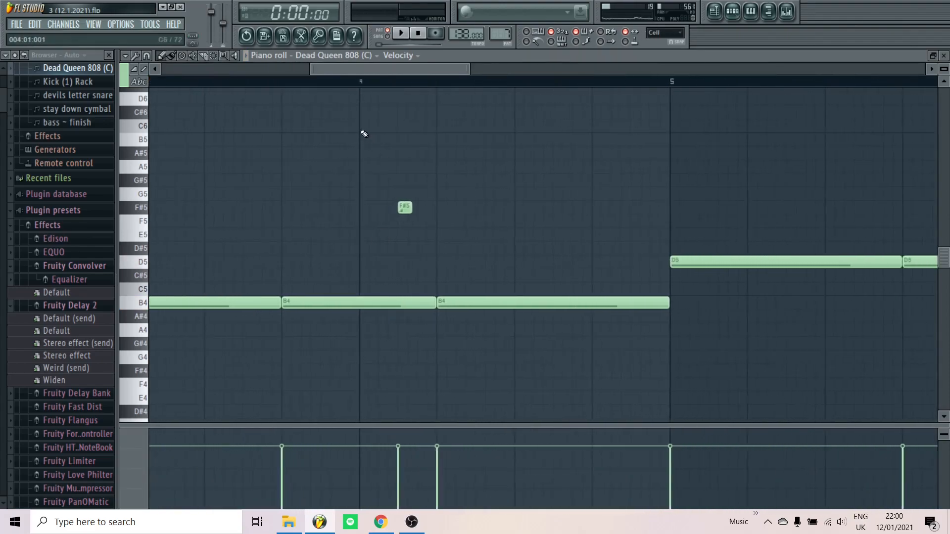
pyautogui.click(272, 82)
pyautogui.press('space')
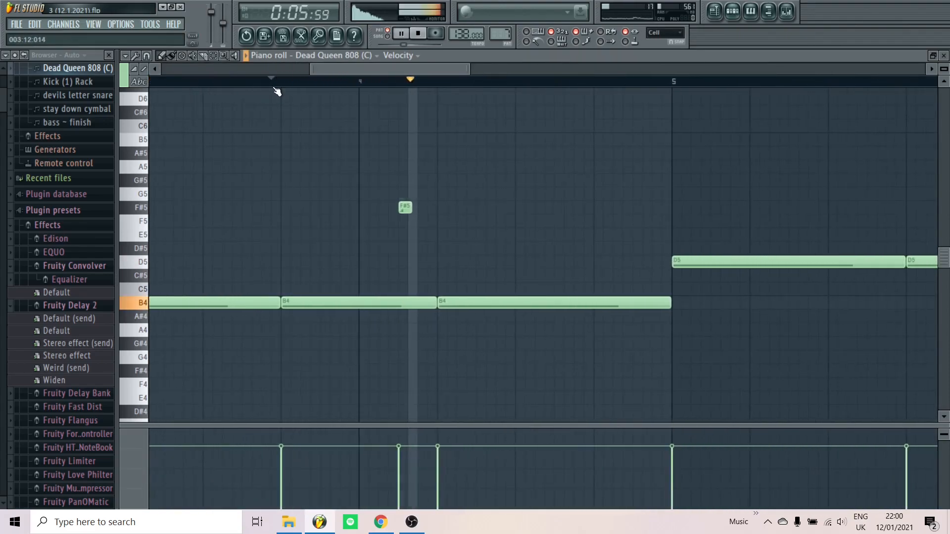
pyautogui.press('space')
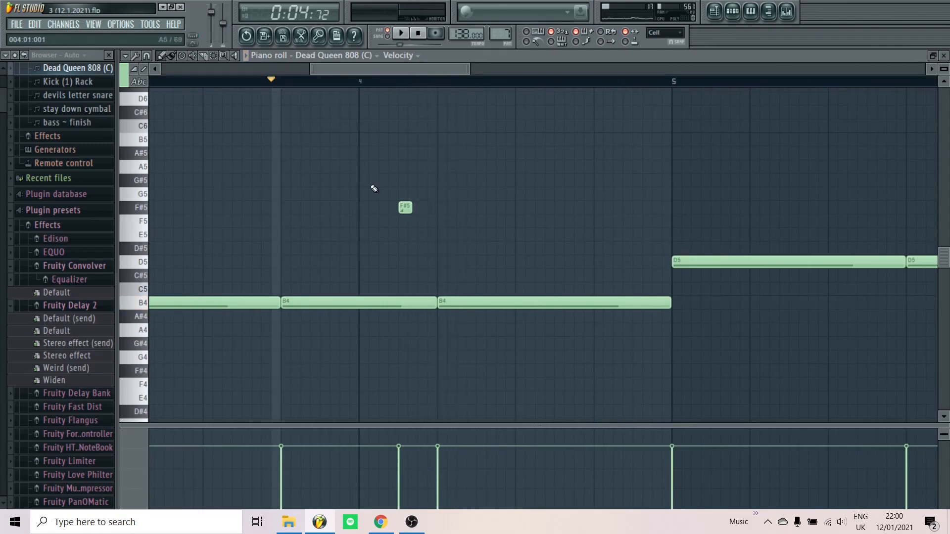
# - Delete the F#5 note in bar 4, redraw it as a shorter slide note at the same place and play it back
pyautogui.rightClick(405, 208)
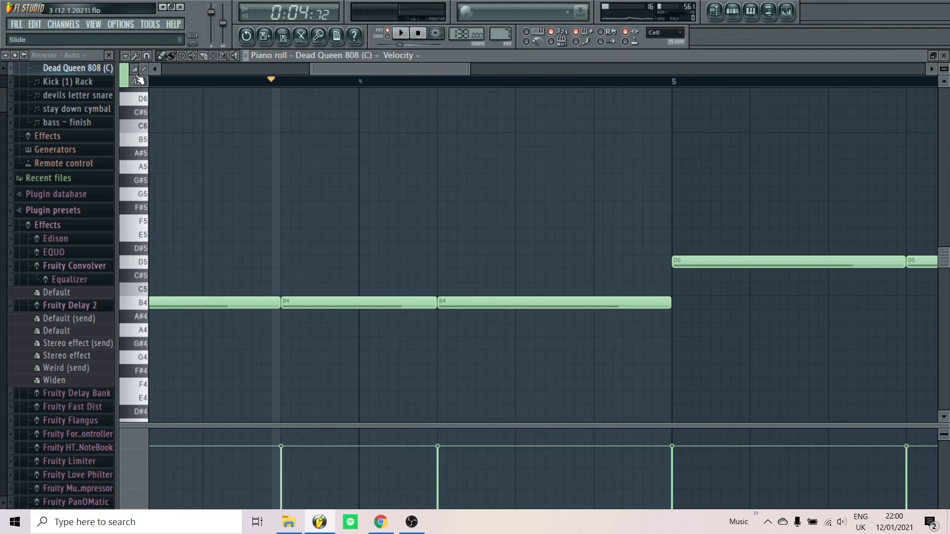
pyautogui.click(403, 212)
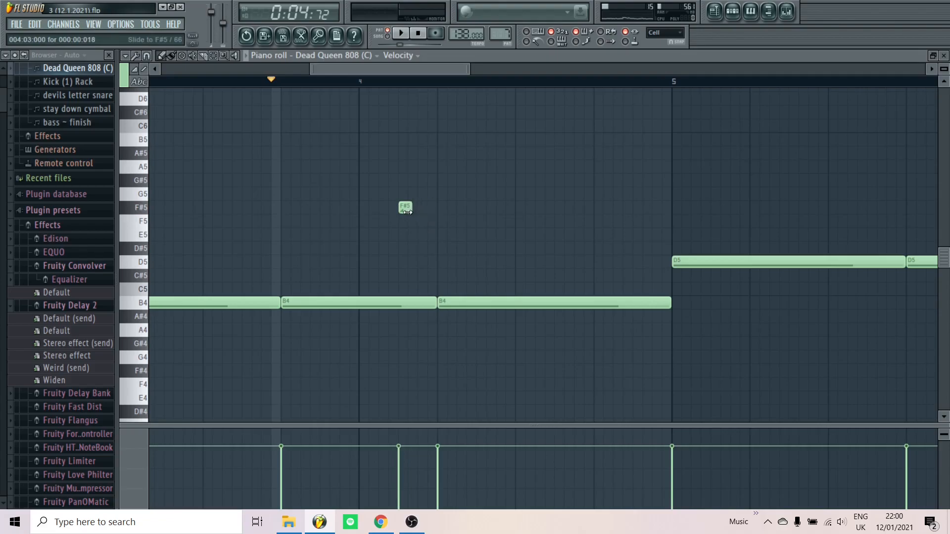
pyautogui.press('space')
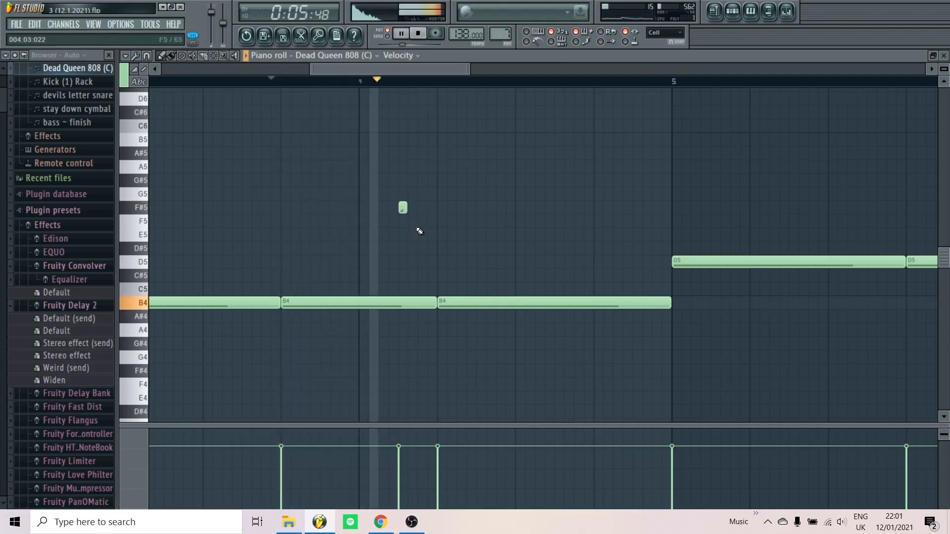
pyautogui.press('space')
# - Show the rest of the 808 pattern and reopen the Dead Queen 808 (C) channel settings from the step sequencer
pyautogui.scroll(-4, 222, 272)
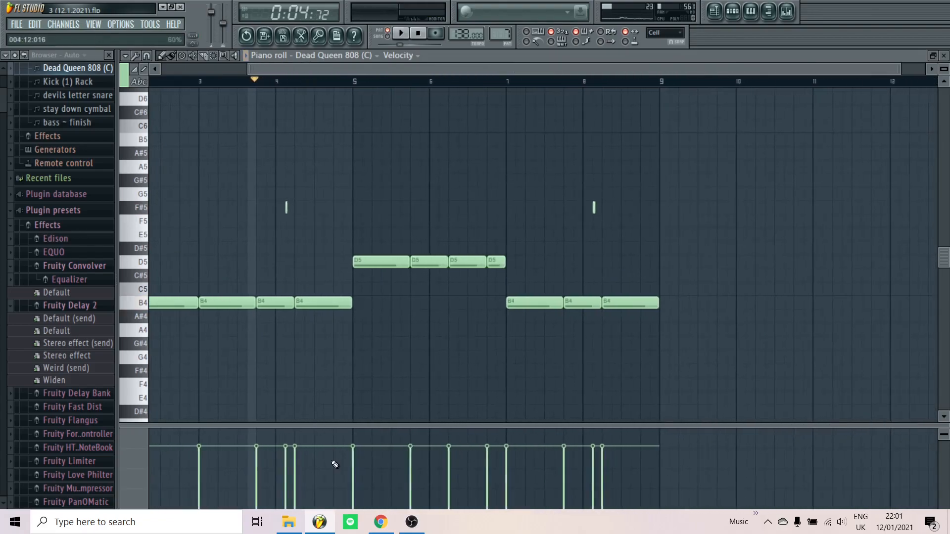
pyautogui.click(732, 12)
pyautogui.click(381, 220)
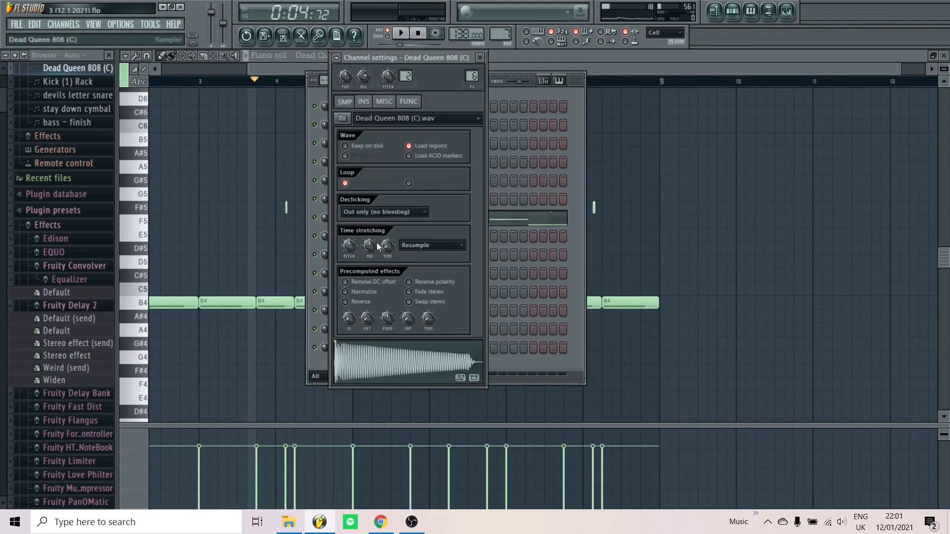
# - Review the Dead Queen 808 (C) channel's miscellaneous settings and volume envelope, and glance at its mixer track
pyautogui.click(385, 102)
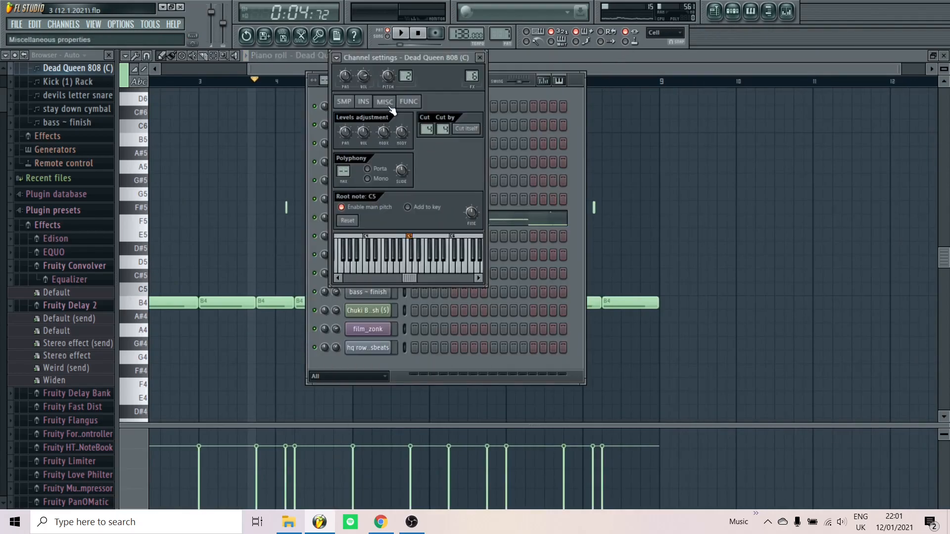
pyautogui.click(418, 103)
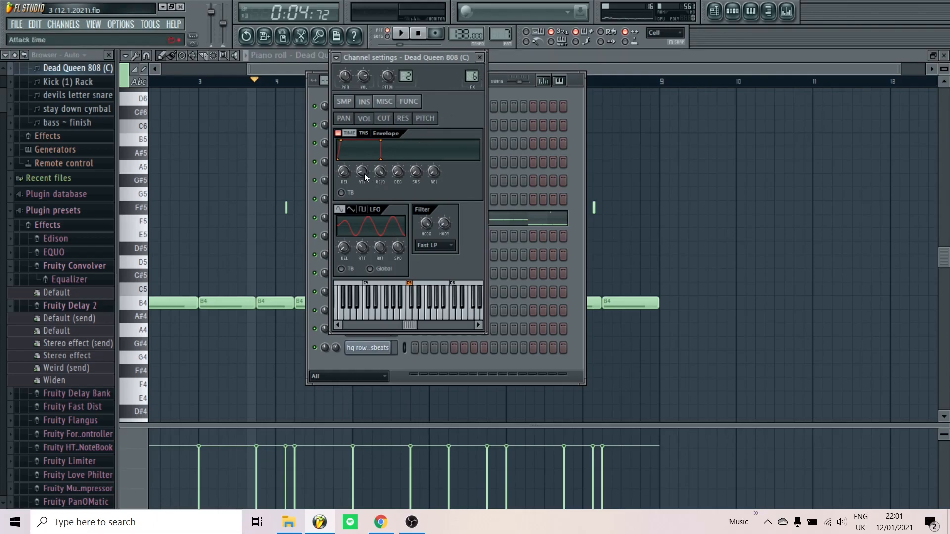
pyautogui.scroll(-2, 364, 173)
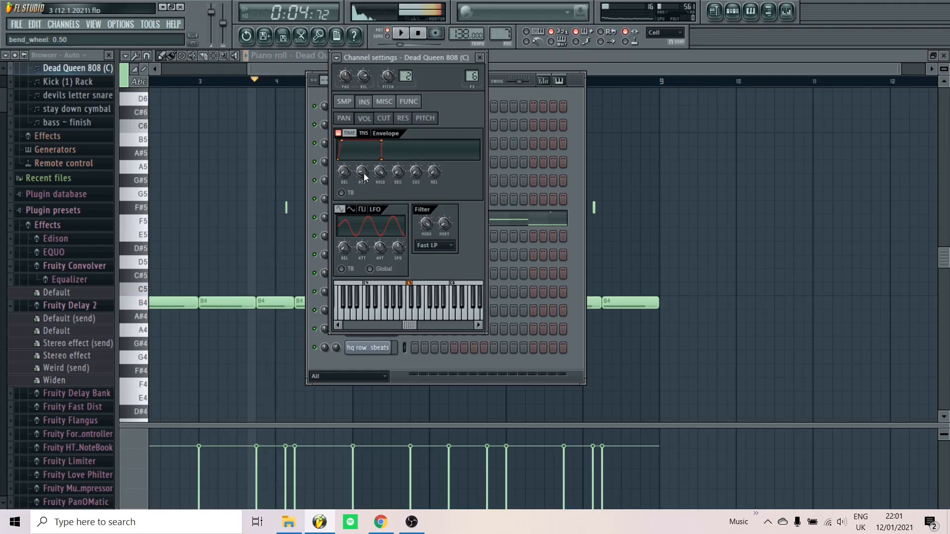
pyautogui.click(480, 58)
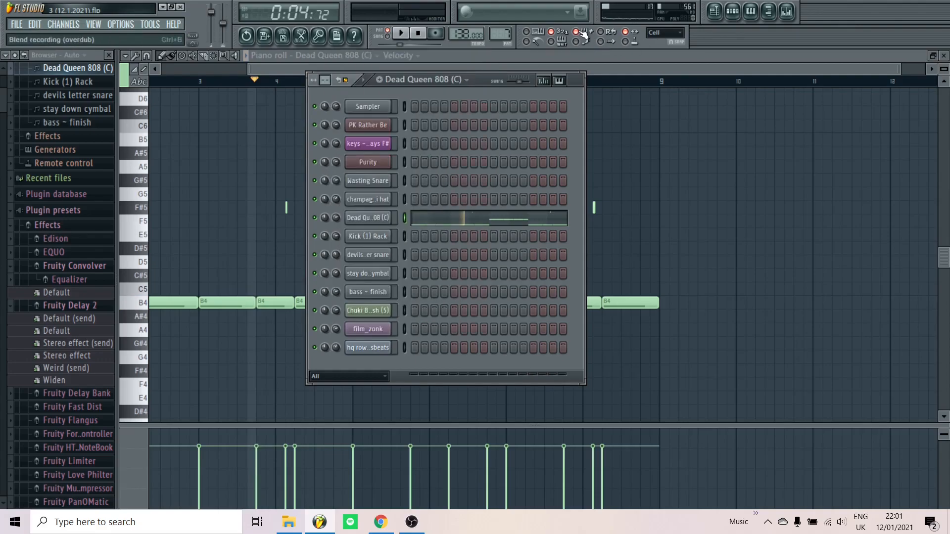
pyautogui.click(788, 13)
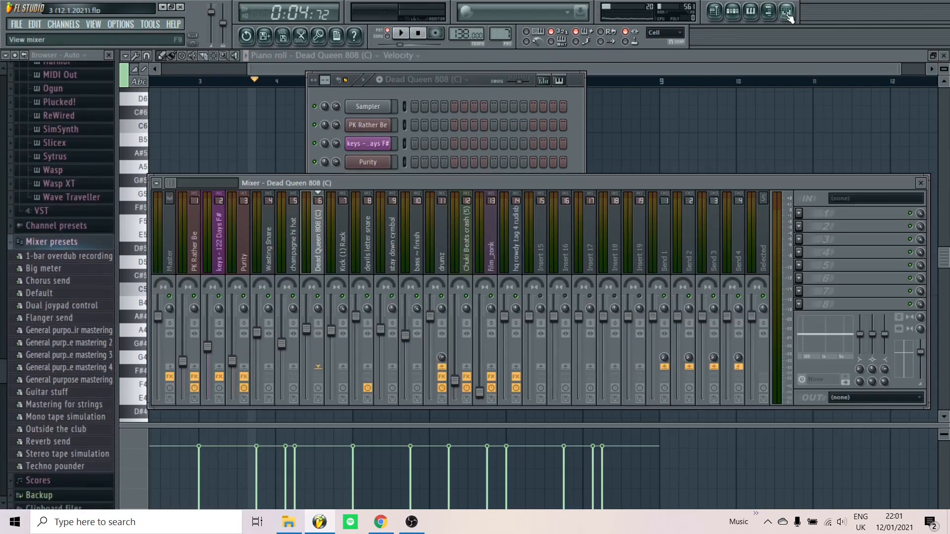
pyautogui.click(787, 13)
# - Play the Kick (1) Rack pattern and review its notes in the piano roll
pyautogui.scroll(1, 495, 33)
pyautogui.press('space')
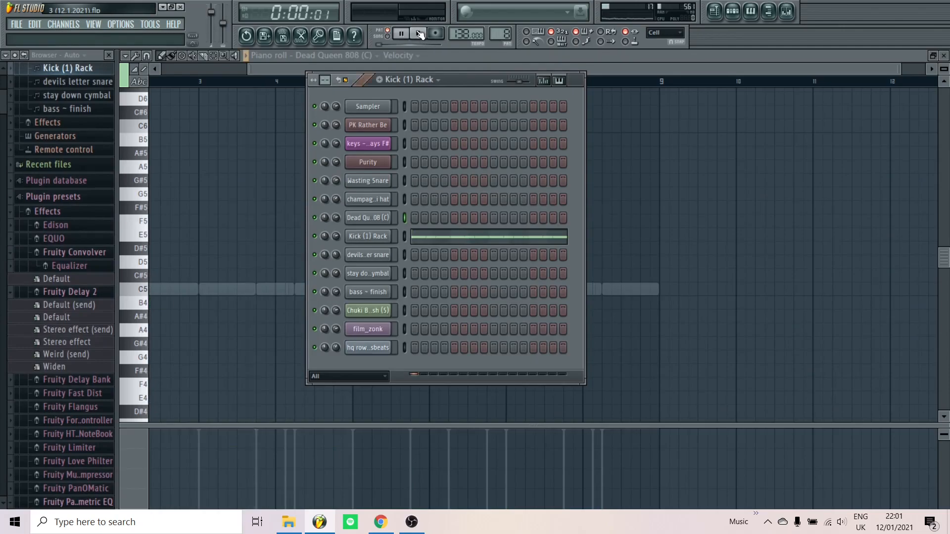
pyautogui.click(419, 239)
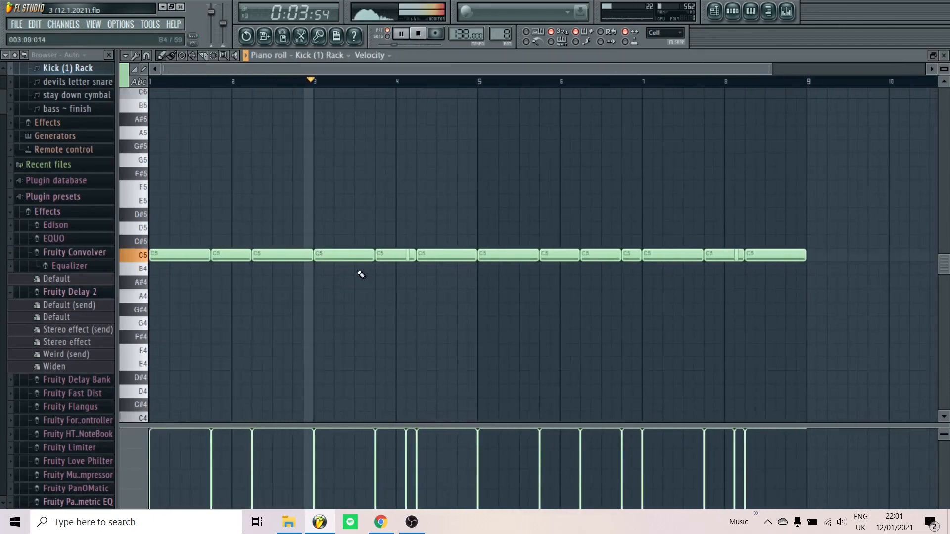
pyautogui.press('space')
pyautogui.click(945, 57)
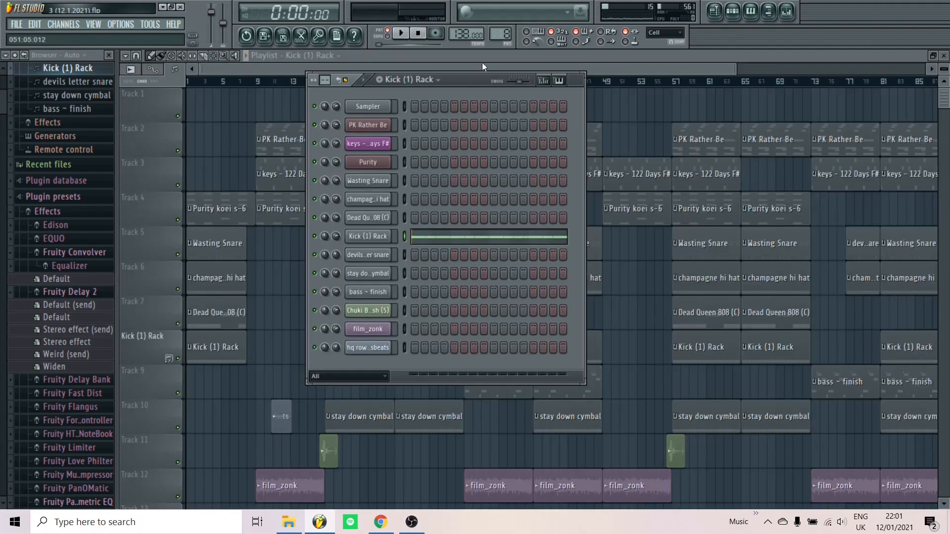
# - Play the devils letter snare pattern while viewing its notes in the piano roll, and return to the playlist
pyautogui.scroll(1, 494, 35)
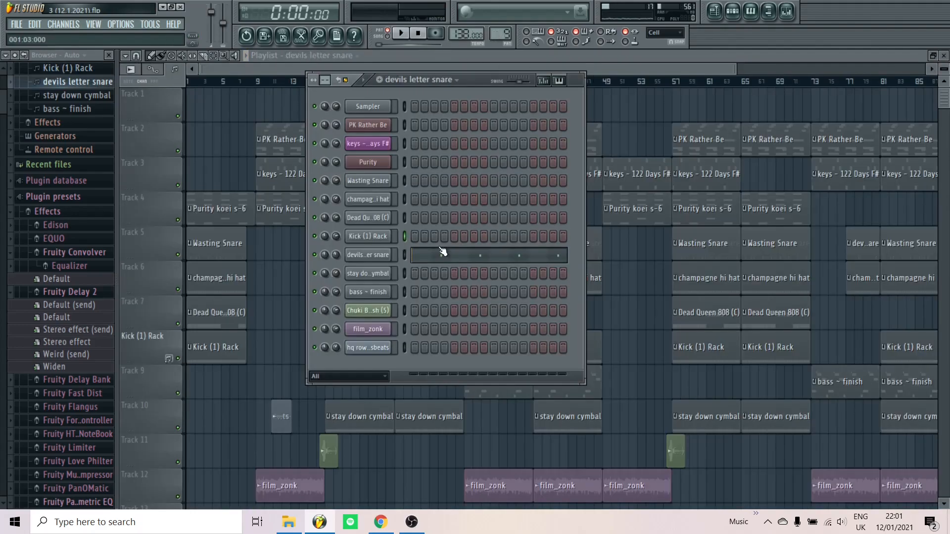
pyautogui.click(453, 258)
pyautogui.press('space')
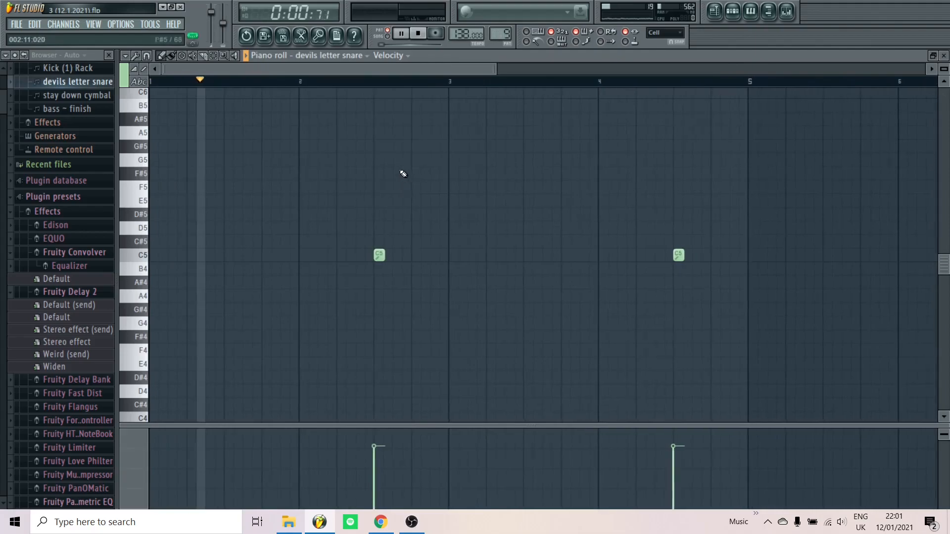
pyautogui.scroll(-1, 341, 142)
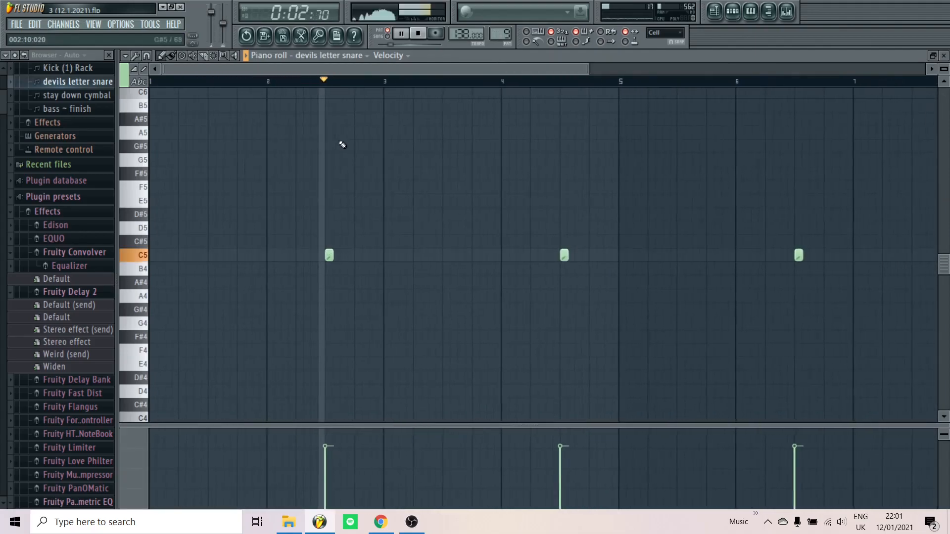
pyautogui.scroll(-2, 95, 314)
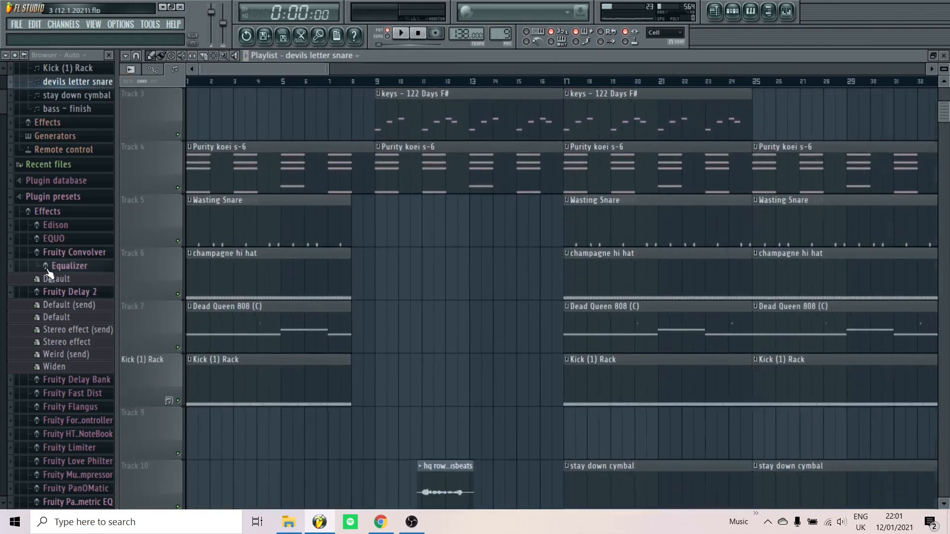
# - Solo the Wasting Snare track in the playlist, listen to it from the start, and unsolo it
pyautogui.scroll(2, 131, 130)
pyautogui.rightClick(179, 242)
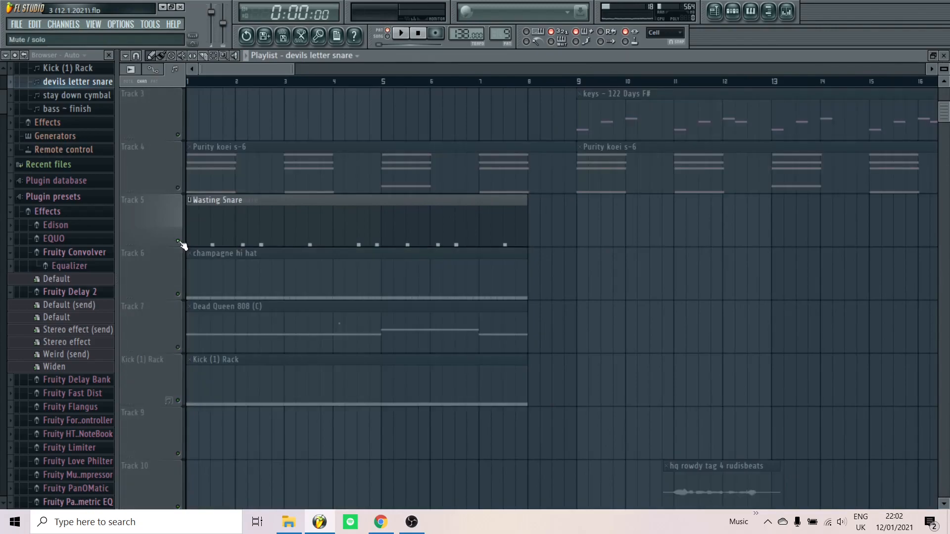
pyautogui.press('space')
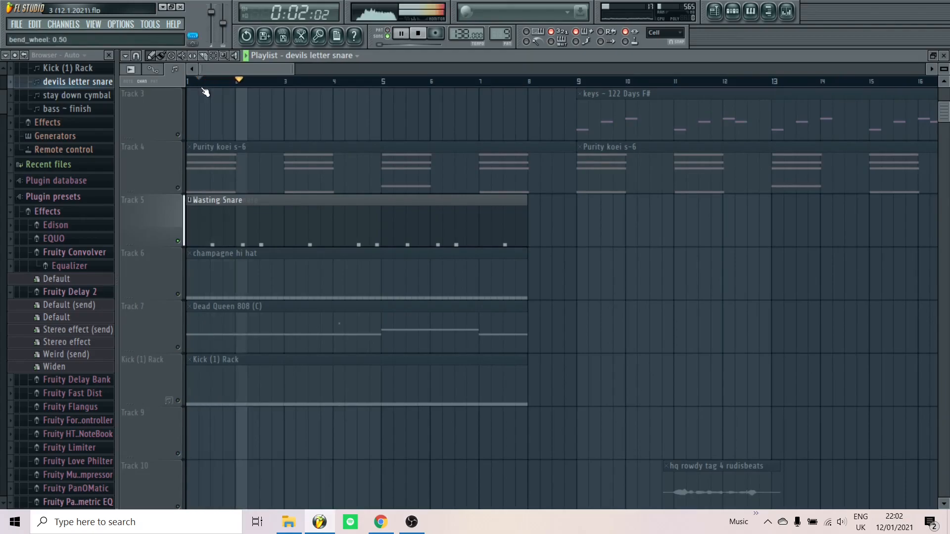
pyautogui.press('space')
pyautogui.rightClick(179, 242)
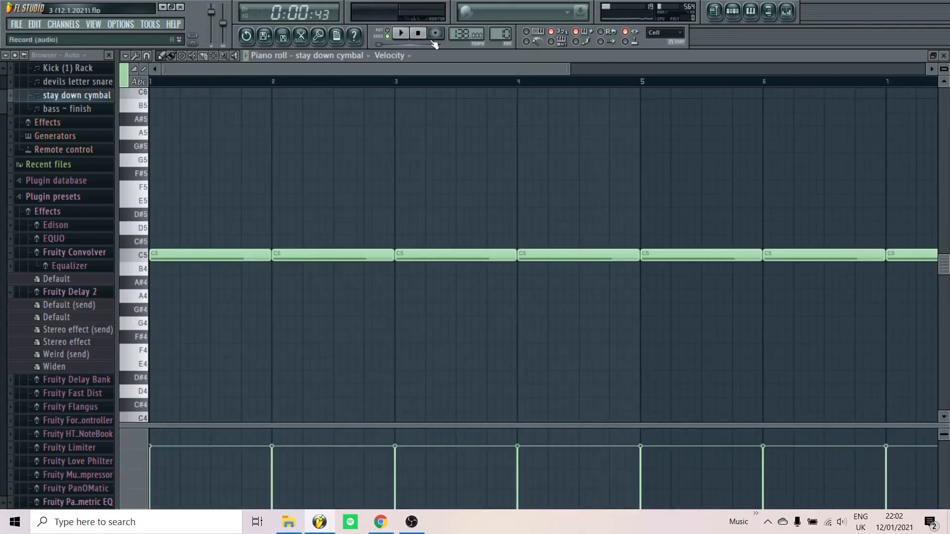
# - Listen to the stay down cymbal pattern, and play and review the bass ~ finish pattern before returning to the playlist
pyautogui.click(400, 36)
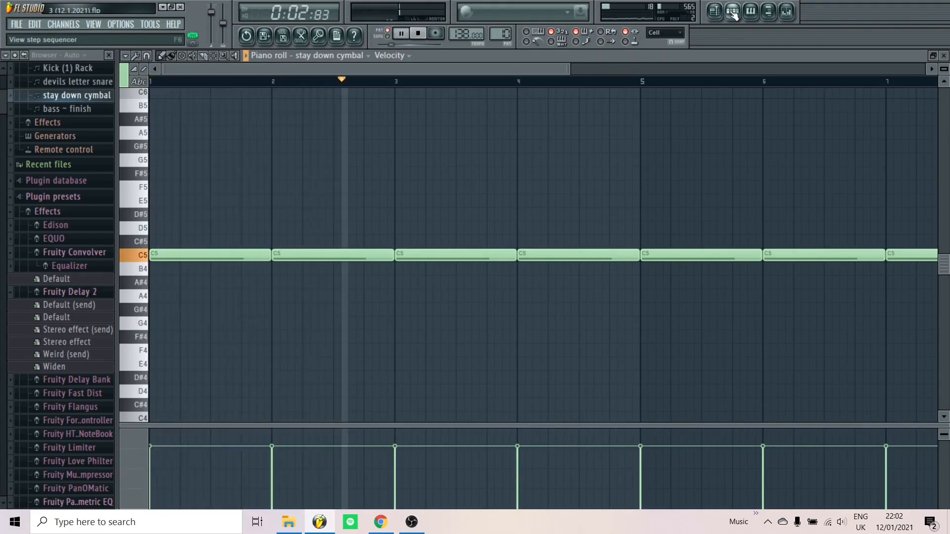
pyautogui.press('space')
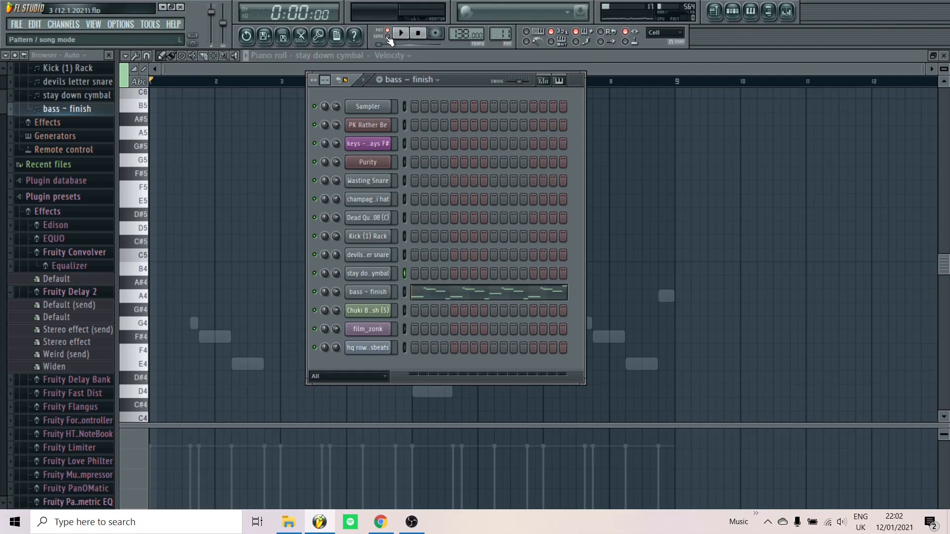
pyautogui.press('space')
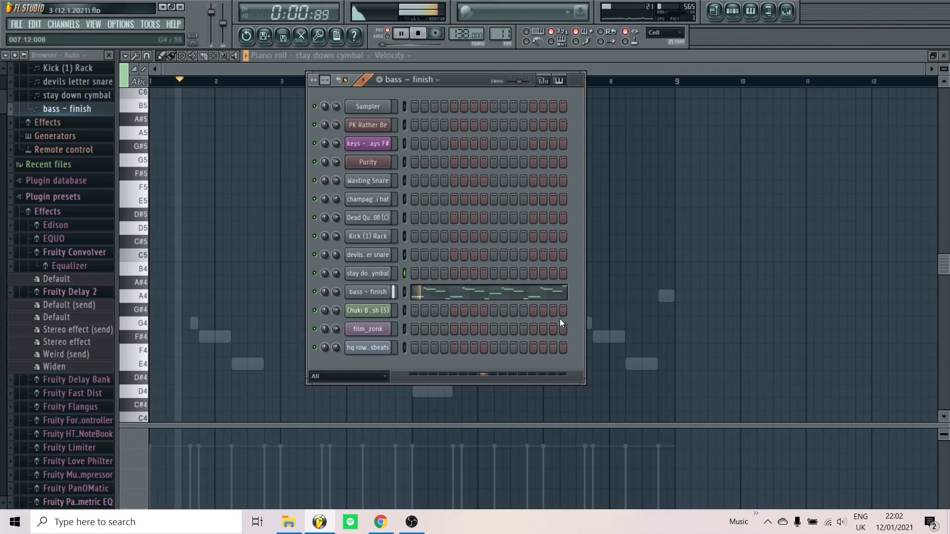
pyautogui.press('F6')
pyautogui.scroll(-6, 629, 295)
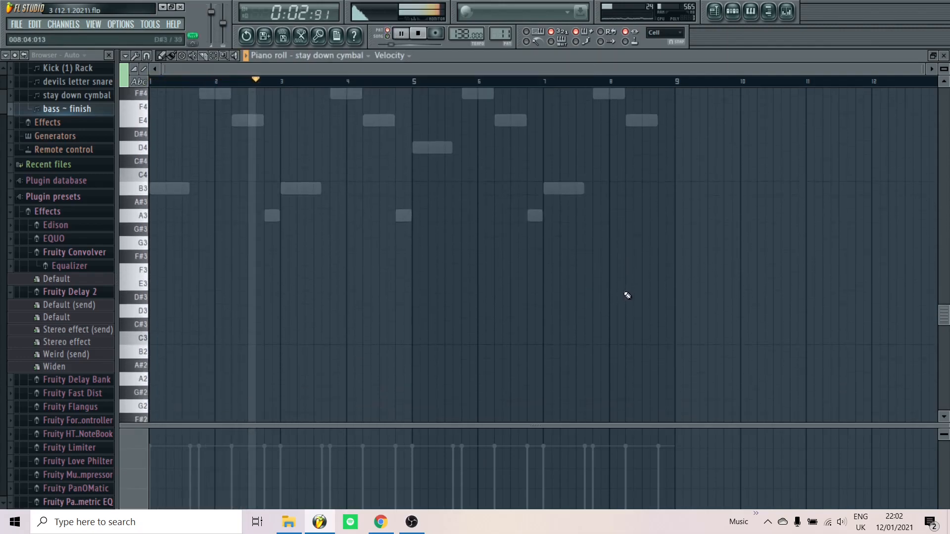
pyautogui.click(714, 11)
pyautogui.press('space')
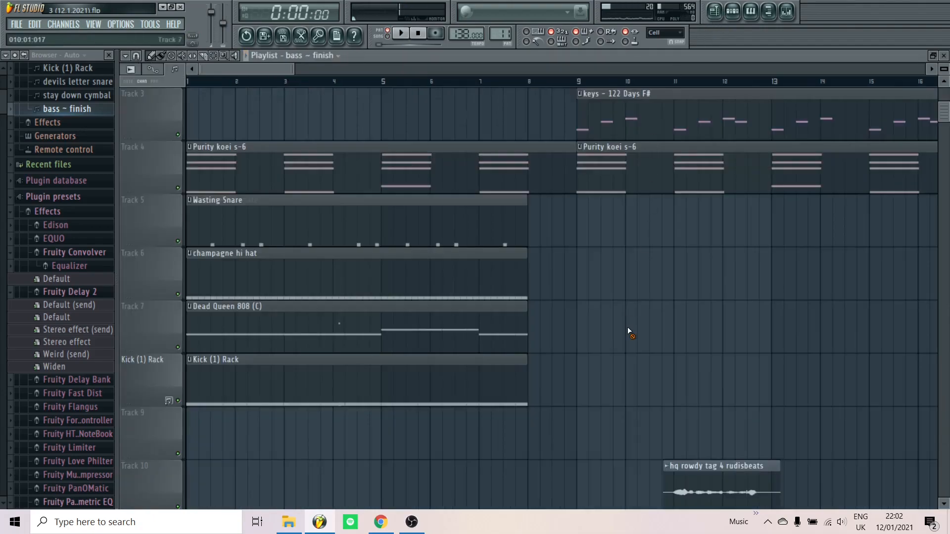
# - Play the arrangement from just before bar 33 to hear the bass ~ finish section enter, and review the surrounding clips
pyautogui.scroll(-8, 539, 318)
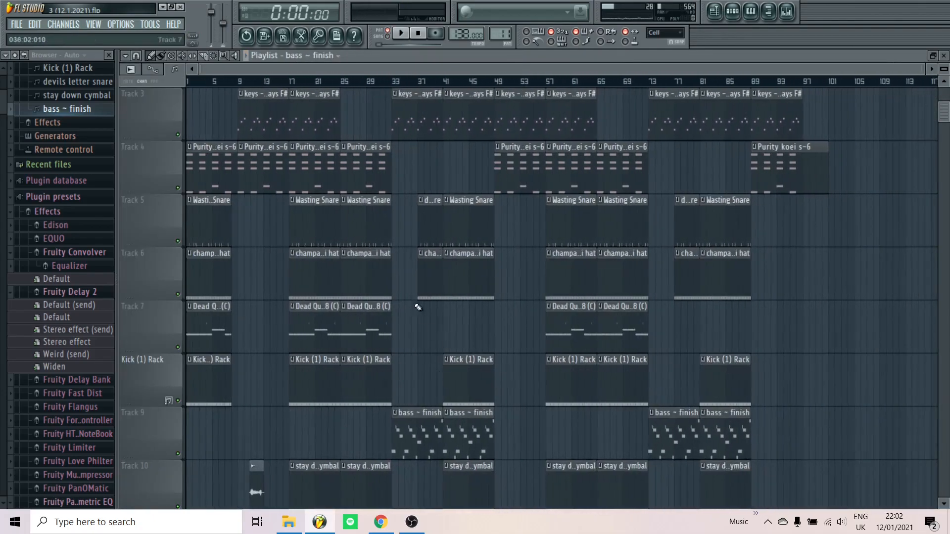
pyautogui.scroll(-6, 424, 317)
pyautogui.click(382, 85)
pyautogui.press('space')
pyautogui.scroll(2, 397, 296)
pyautogui.scroll(5, 398, 296)
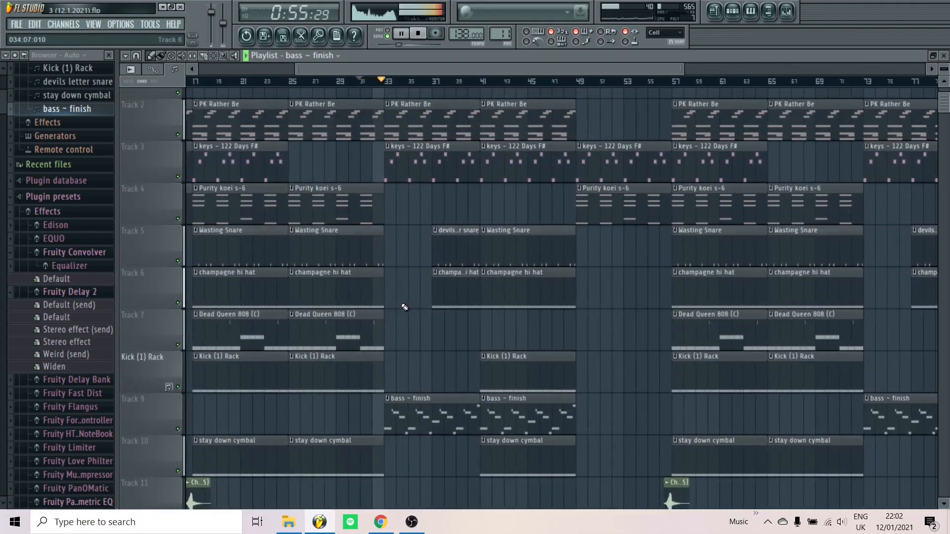
pyautogui.scroll(-3, 404, 307)
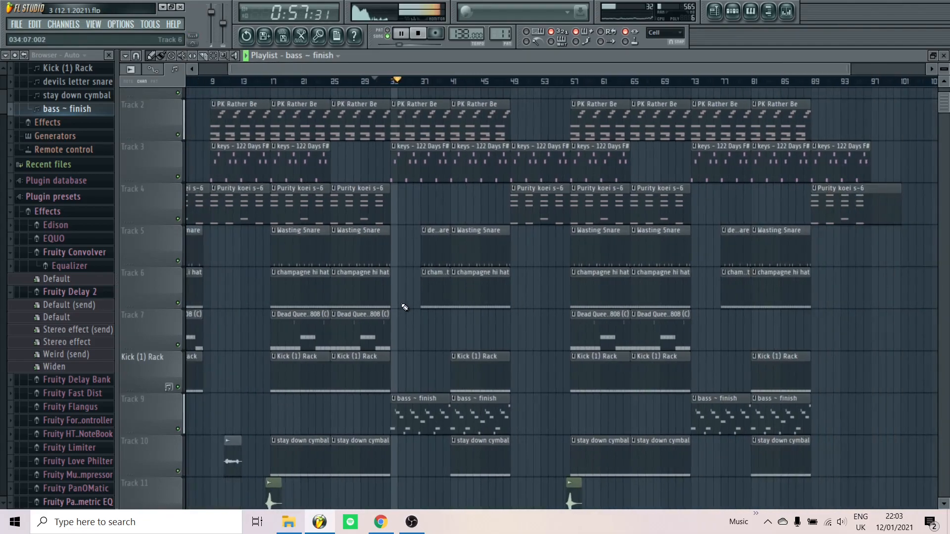
pyautogui.press('space')
pyautogui.scroll(-2, 359, 215)
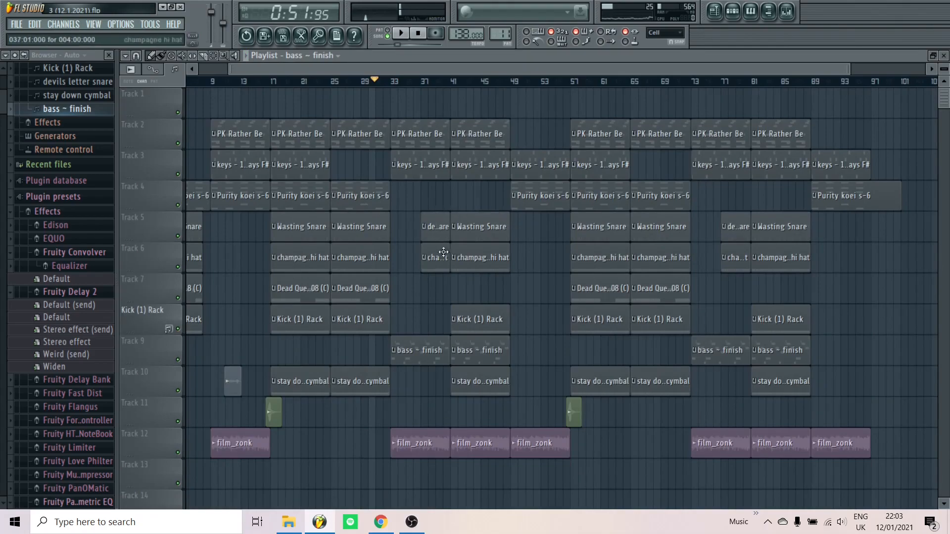
pyautogui.scroll(4, 426, 426)
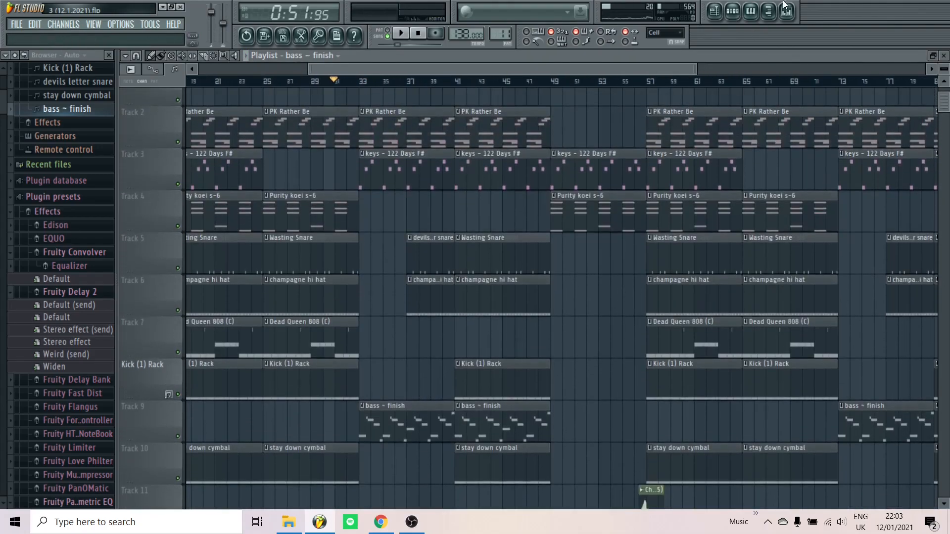
pyautogui.scroll(-3, 738, 88)
# - Review the effects on the mixer tracks, going from the hq rowdy tag track back to PK Rather Be
pyautogui.press('F9')
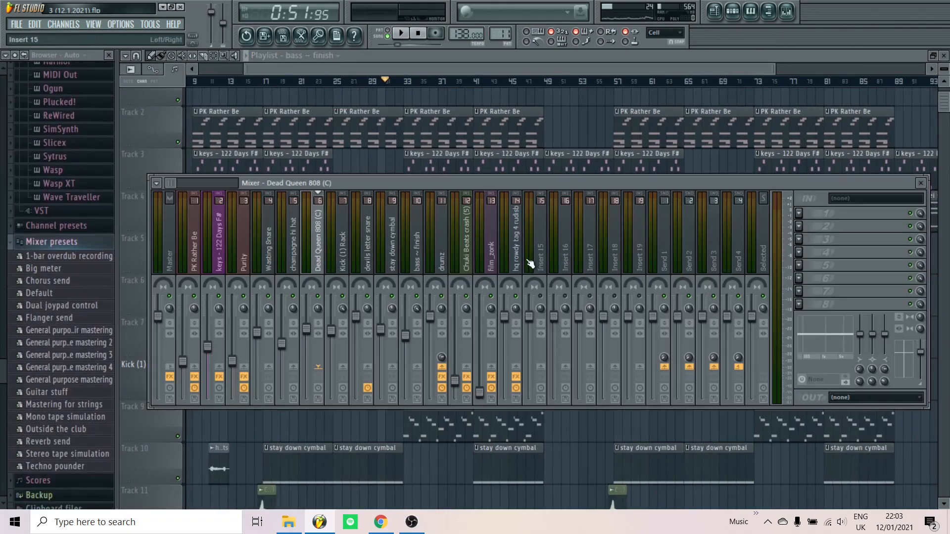
pyautogui.click(514, 261)
pyautogui.click(488, 265)
pyautogui.click(462, 266)
pyautogui.click(416, 266)
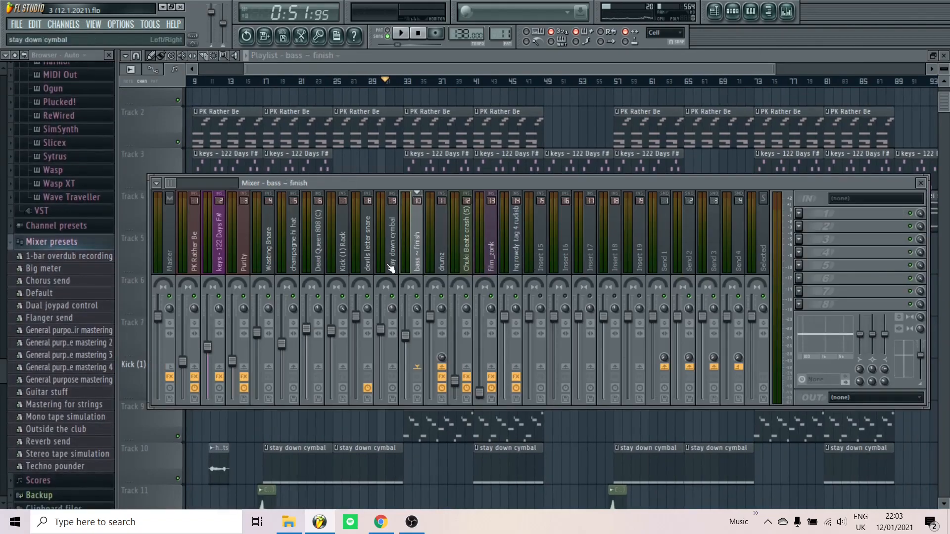
pyautogui.click(250, 266)
pyautogui.click(220, 265)
pyautogui.click(195, 262)
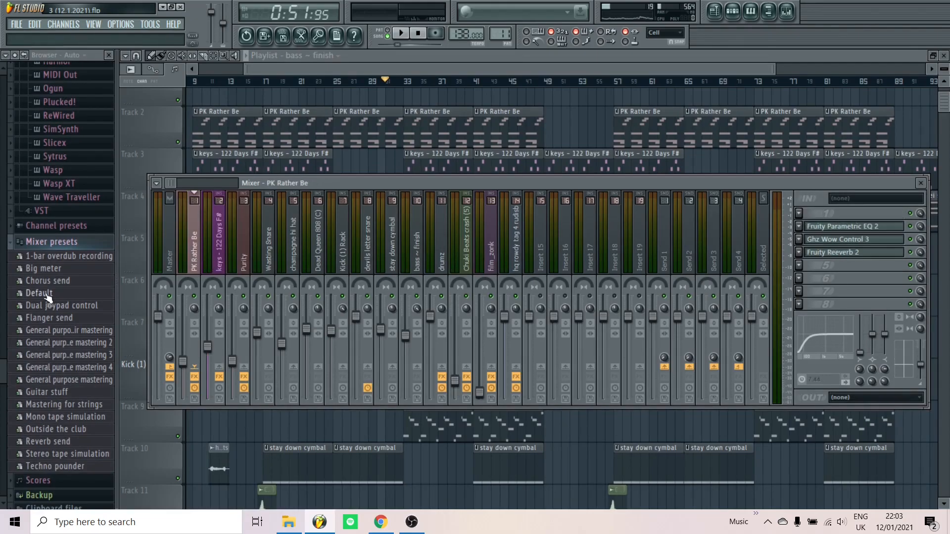
# - Check the individual drum mixer tracks and the drumz bus, inspect its Fruity WaveShaper, and close the mixer
pyautogui.click(401, 253)
pyautogui.click(416, 256)
pyautogui.click(374, 262)
pyautogui.click(434, 262)
pyautogui.click(377, 267)
pyautogui.click(437, 257)
pyautogui.click(825, 216)
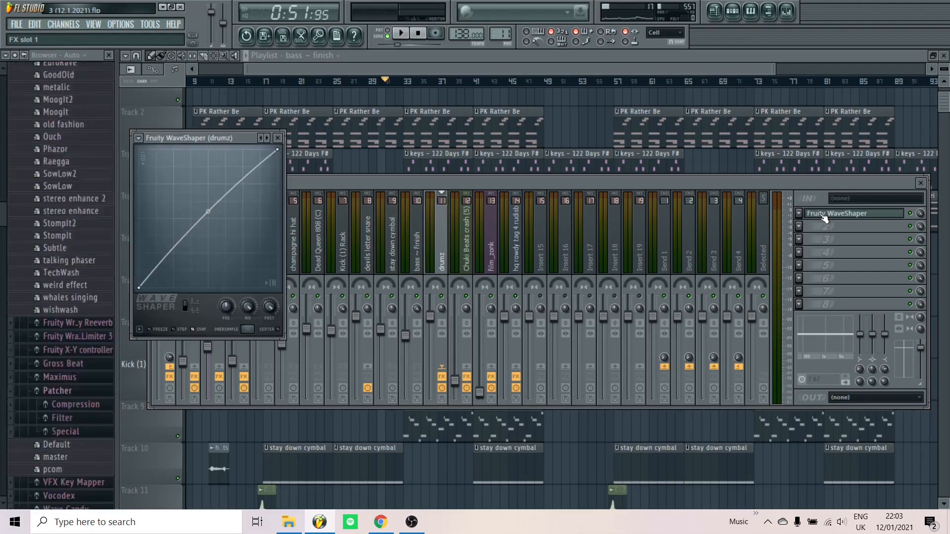
pyautogui.press('Escape')
pyautogui.press('F9')
# - Play the arrangement from bar 16 to hear the Chuki Beats crash (5) lead into the drums
pyautogui.scroll(-4, 552, 157)
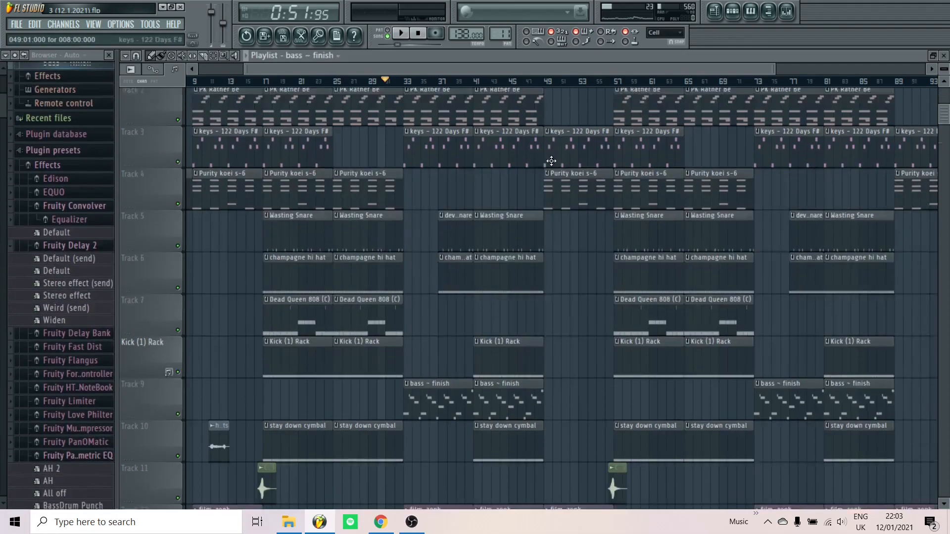
pyautogui.scroll(3, 159, 379)
pyautogui.scroll(3, 343, 293)
pyautogui.click(329, 81)
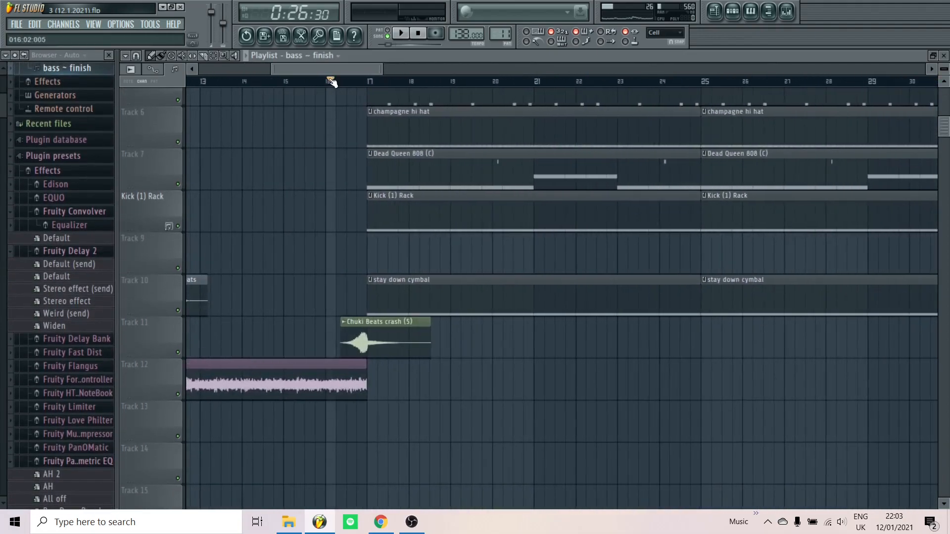
pyautogui.press('space')
# - Review the Master track's effects and its Patcher chain in the mixer, and return to the playlist
pyautogui.press('F9')
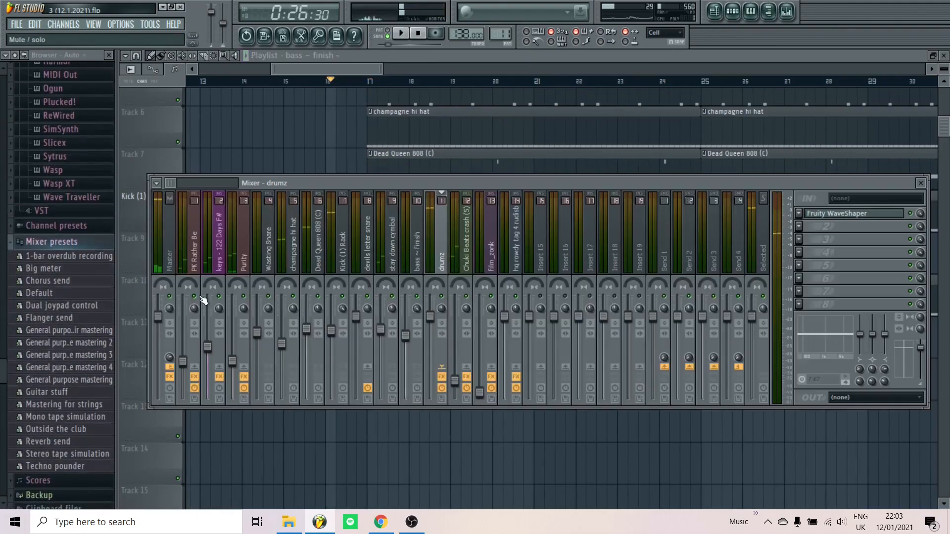
pyautogui.click(170, 272)
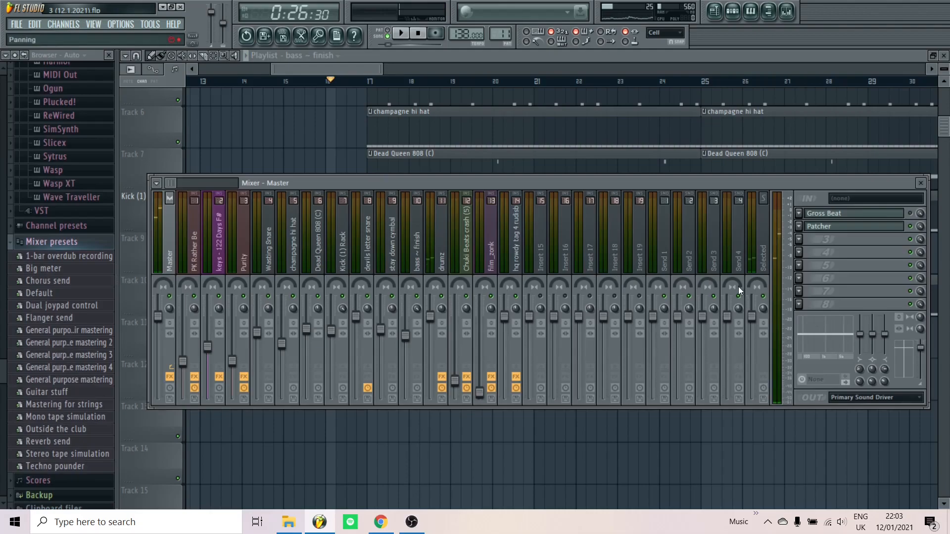
pyautogui.click(844, 227)
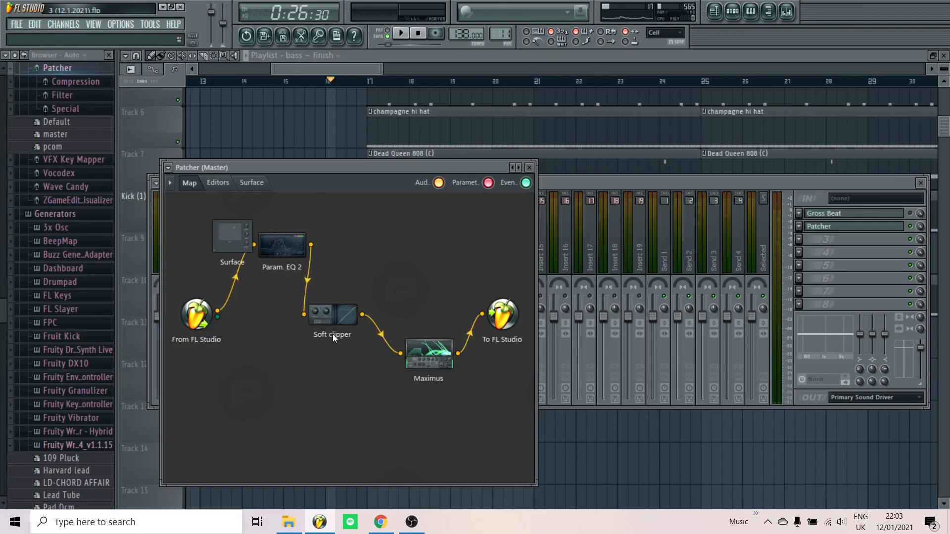
pyautogui.click(530, 167)
pyautogui.press('F9')
pyautogui.scroll(-3, 224, 271)
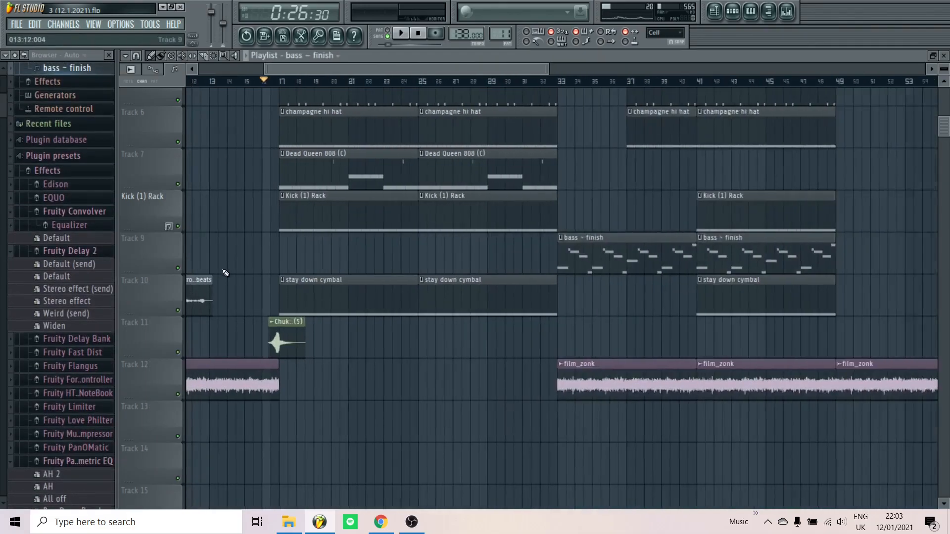
# - Return the playhead to the start of the arrangement
pyautogui.scroll(-3, 225, 273)
pyautogui.scroll(5, 155, 328)
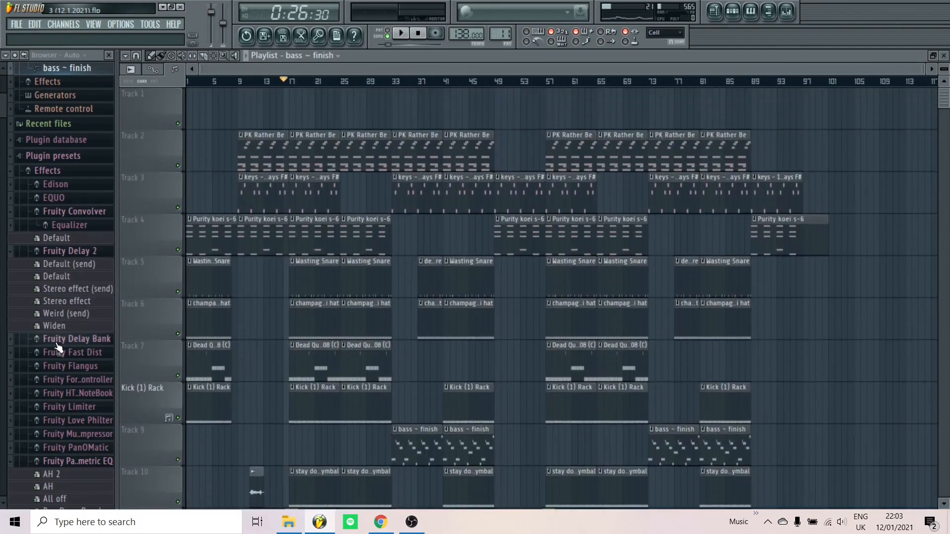
pyautogui.press('pageup')
pyautogui.press('pageup')
pyautogui.click(193, 87)
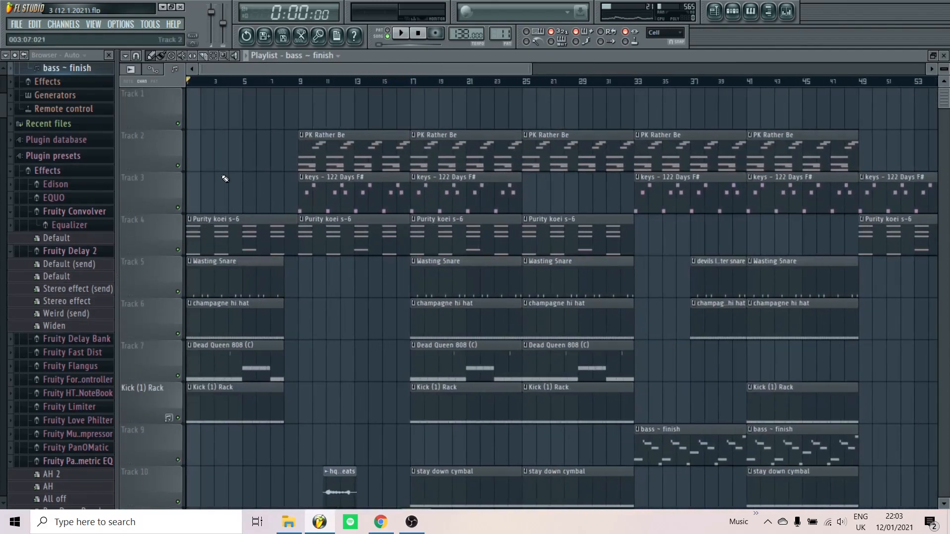
# - Examine how the melody, drum, bass and film_zonk clips are laid out across the whole arrangement
pyautogui.scroll(-2, 220, 200)
pyautogui.scroll(-2, 216, 201)
pyautogui.scroll(1, 525, 287)
pyautogui.scroll(2, 527, 290)
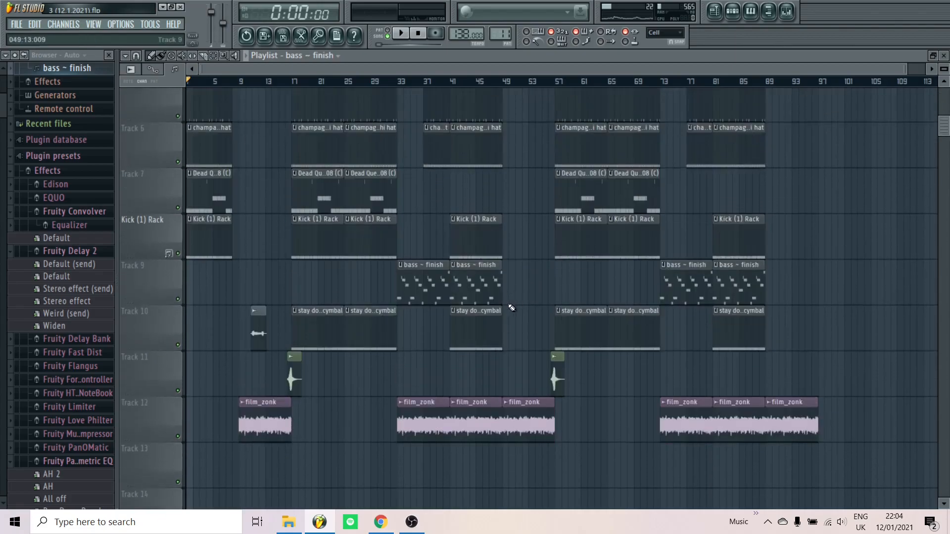
pyautogui.scroll(4, 508, 307)
pyautogui.scroll(-1, 479, 329)
pyautogui.scroll(-1, 381, 340)
pyautogui.scroll(3, 381, 341)
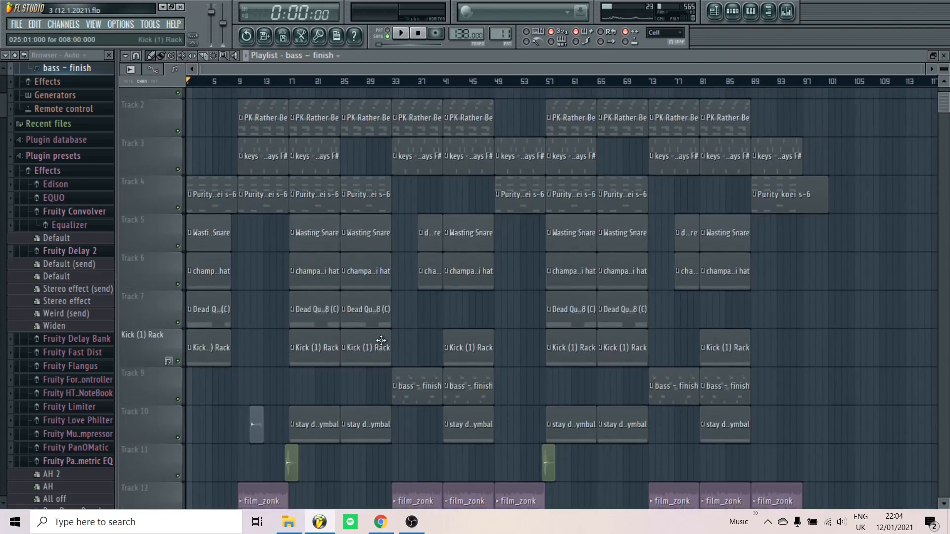
pyautogui.scroll(1, 287, 345)
pyautogui.scroll(2, 163, 361)
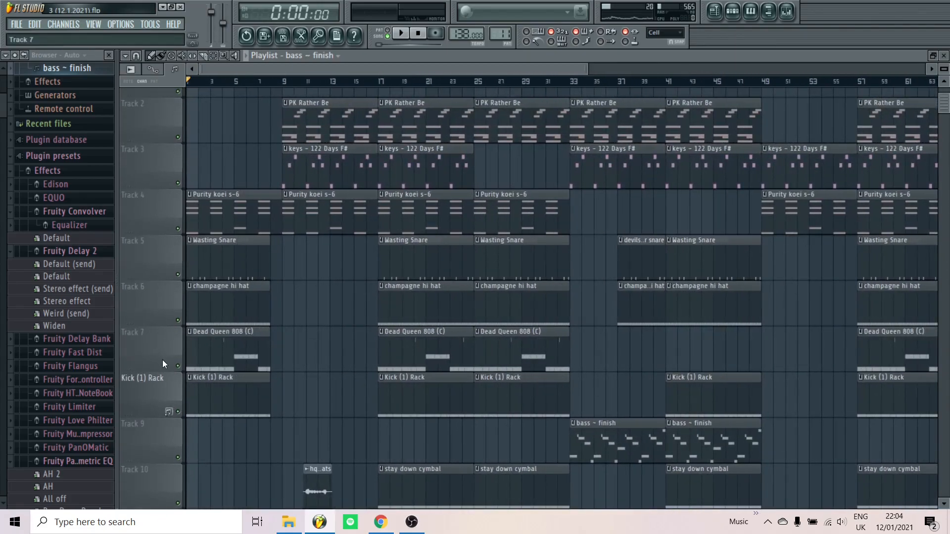
# - Play the opening of the arrangement from bar 1 and stop playback
pyautogui.scroll(-1, 163, 360)
pyautogui.press('space')
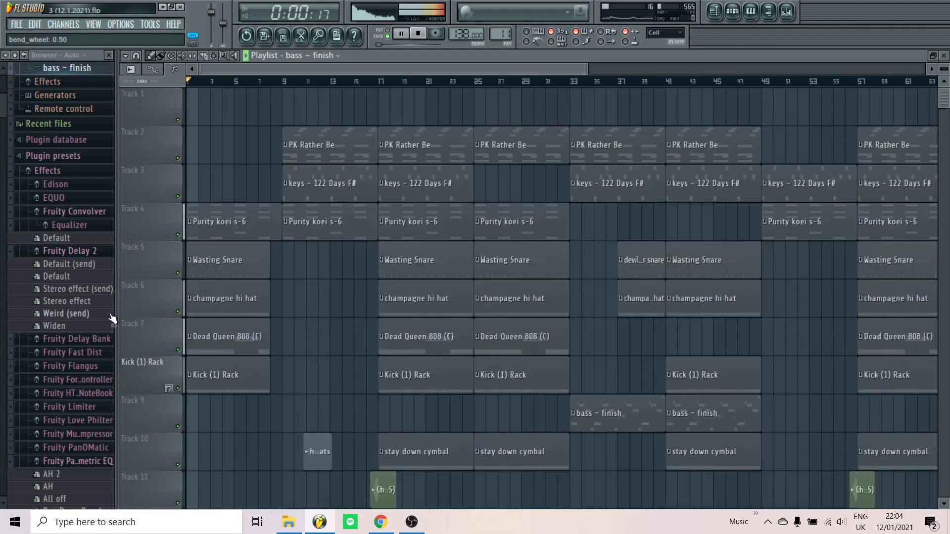
pyautogui.press('space')
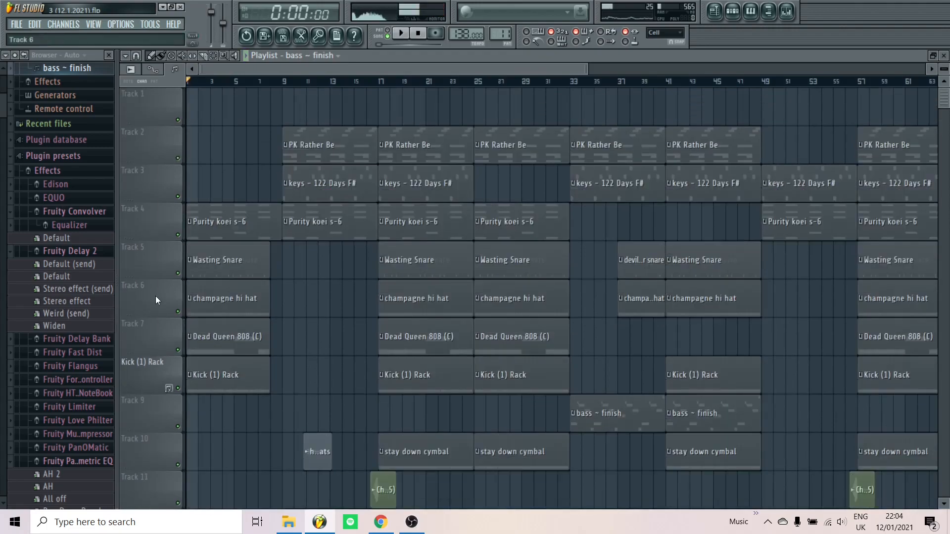
pyautogui.scroll(-1, 154, 318)
pyautogui.scroll(1, 237, 356)
pyautogui.scroll(1, 237, 356)
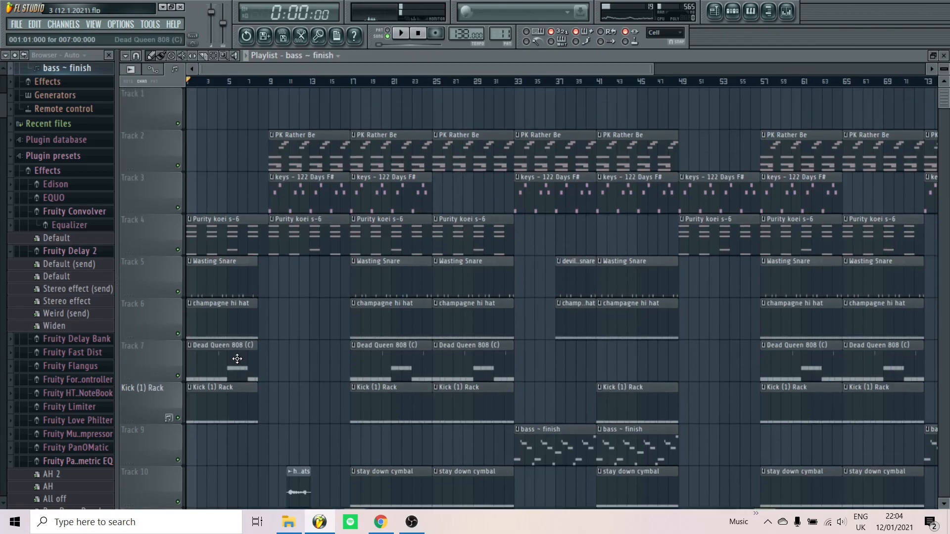
# - Play the melody section from just before bar 9, and listen to the hq rowdy tag from about bar 11
pyautogui.scroll(2, 237, 356)
pyautogui.click(292, 82)
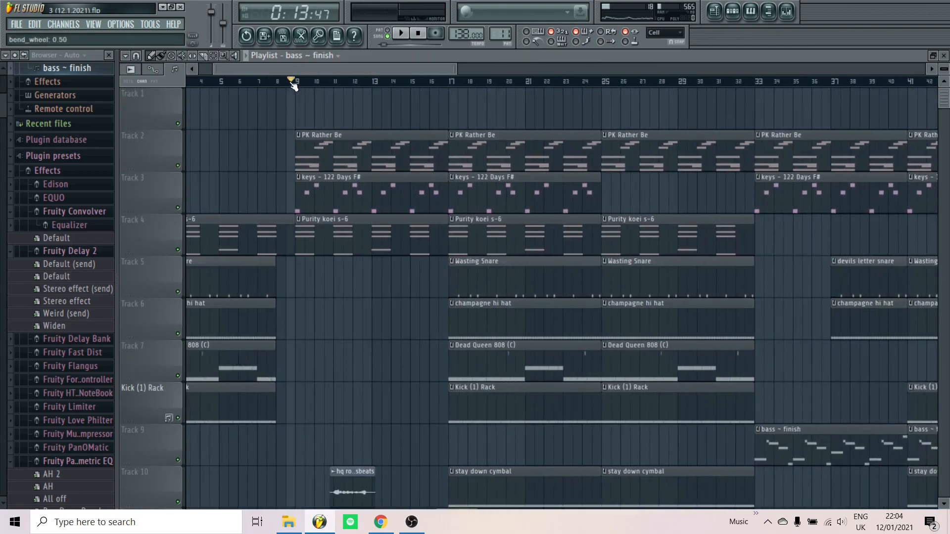
pyautogui.scroll(-3, 362, 305)
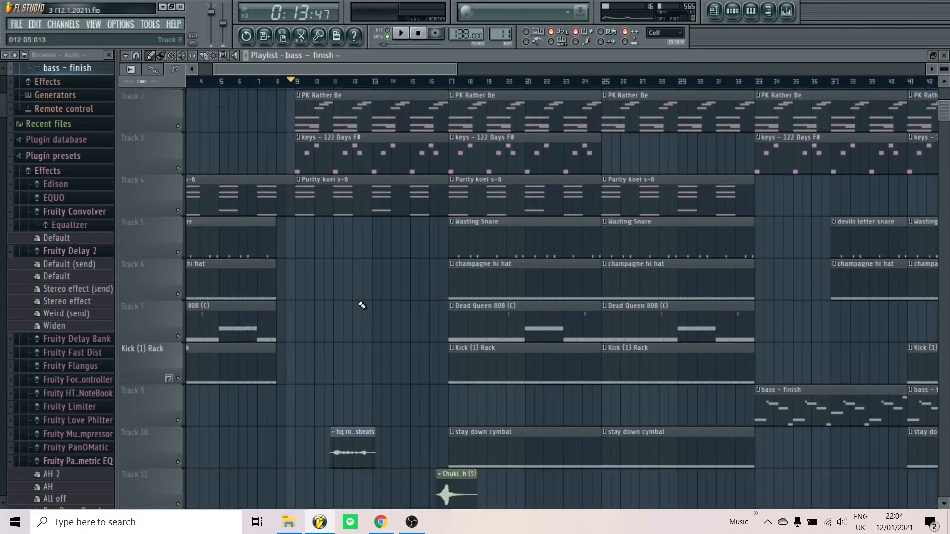
pyautogui.press('space')
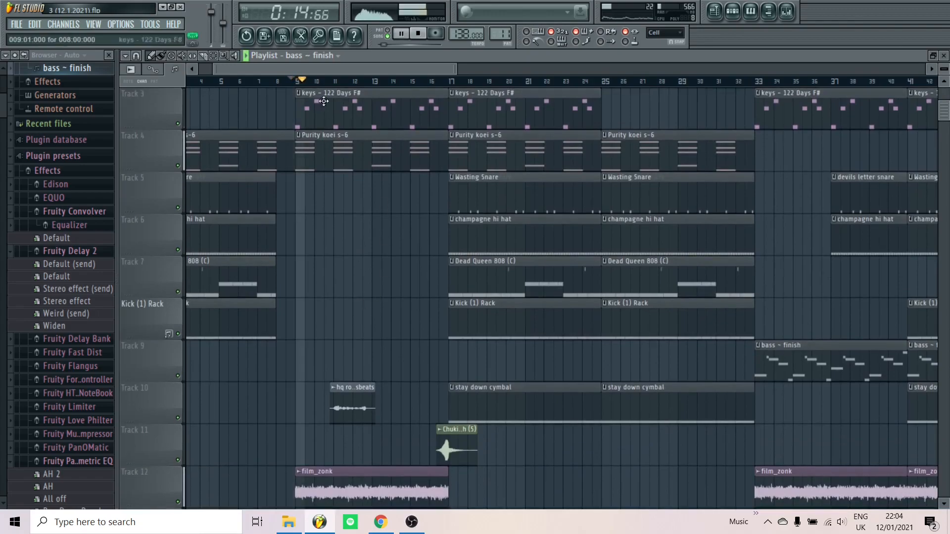
pyautogui.press('space')
pyautogui.click(340, 81)
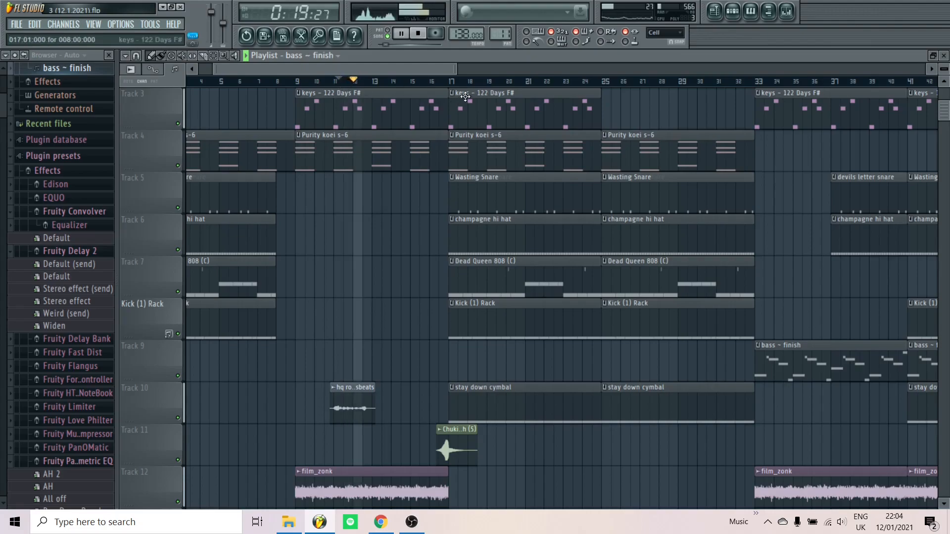
# - Play the arrangement from bar 16 to hear the crash and the drums enter, and stop playback
pyautogui.click(441, 82)
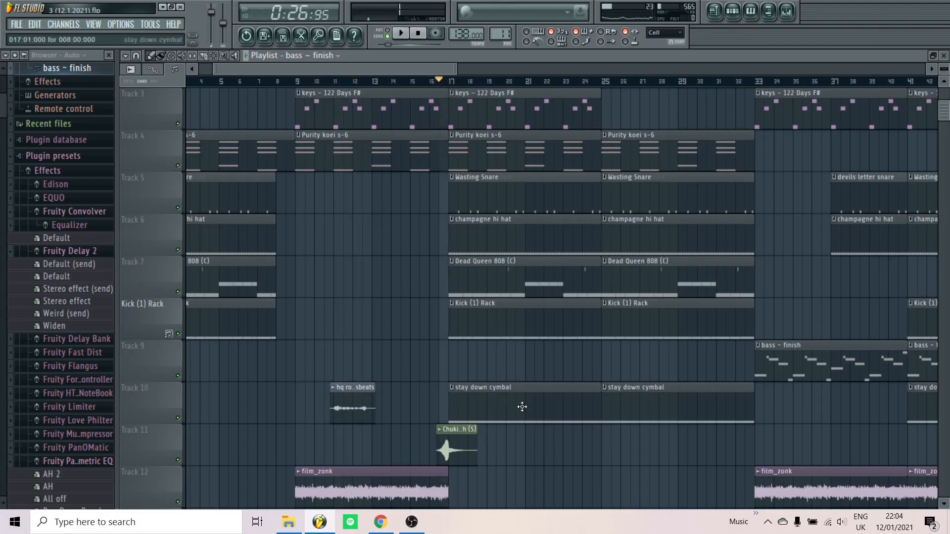
pyautogui.press('space')
pyautogui.scroll(-6, 536, 418)
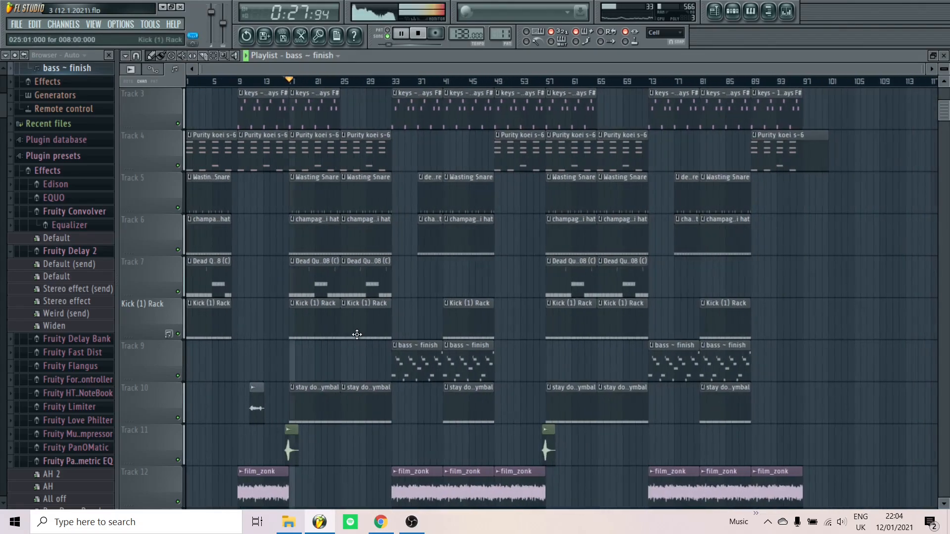
pyautogui.scroll(5, 360, 338)
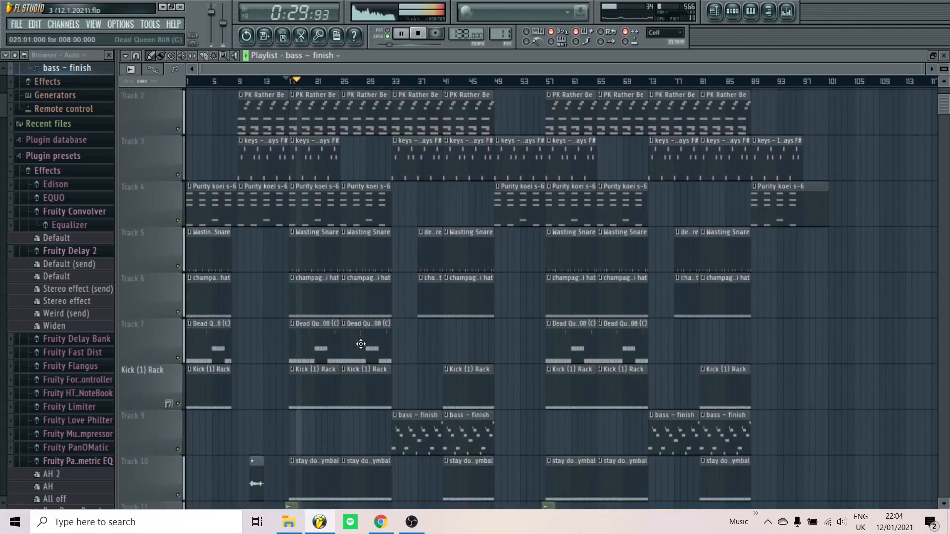
pyautogui.press('space')
# - Play the arrangement from just before bar 33 to hear the transition into the bass ~ finish section
pyautogui.scroll(4, 363, 209)
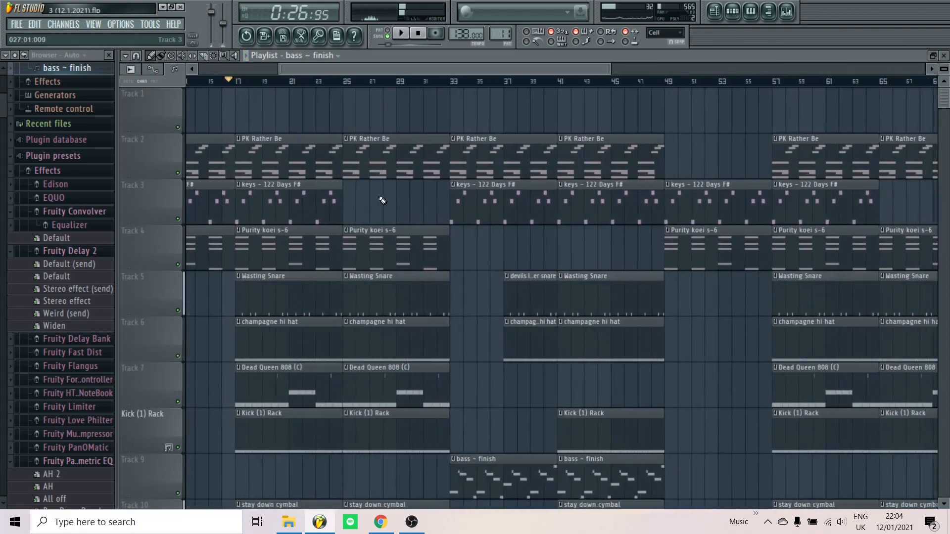
pyautogui.scroll(-3, 383, 274)
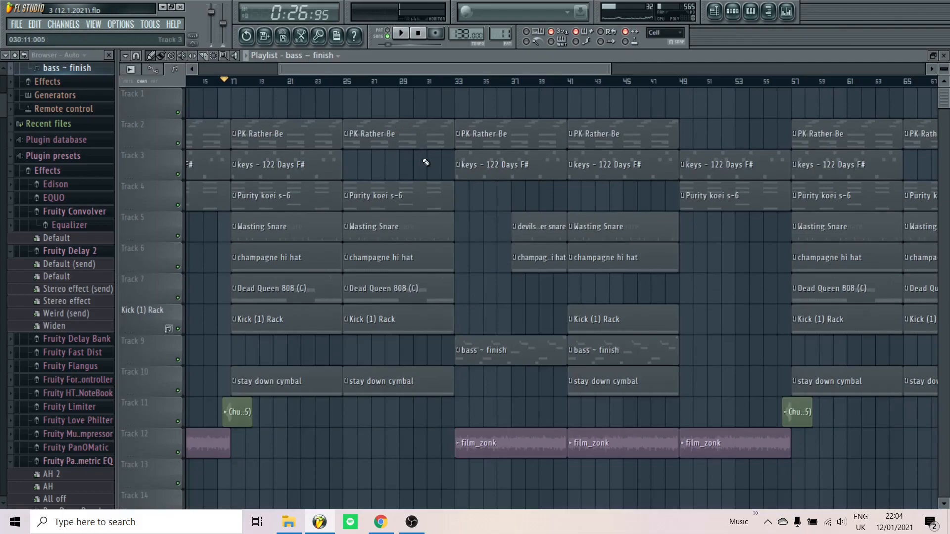
pyautogui.scroll(3, 389, 129)
pyautogui.click(446, 82)
pyautogui.scroll(2, 488, 358)
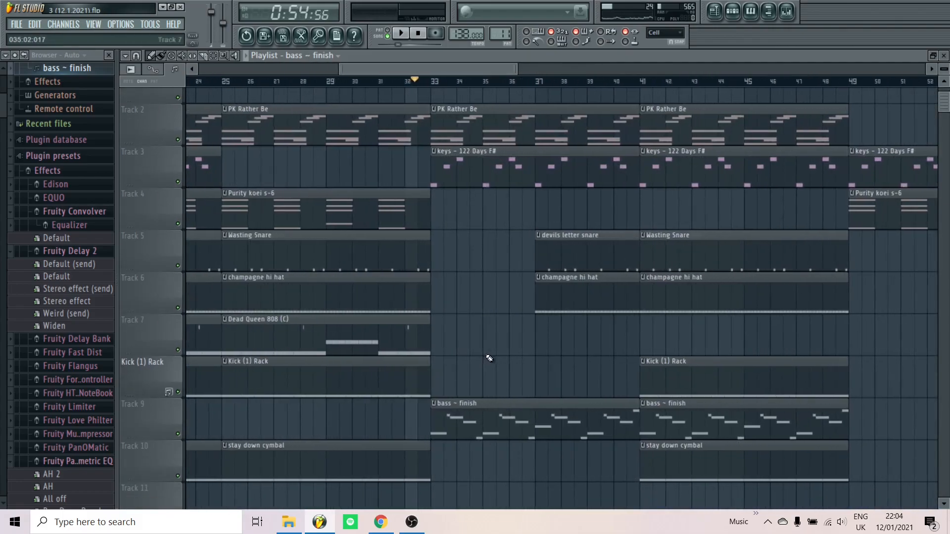
pyautogui.press('space')
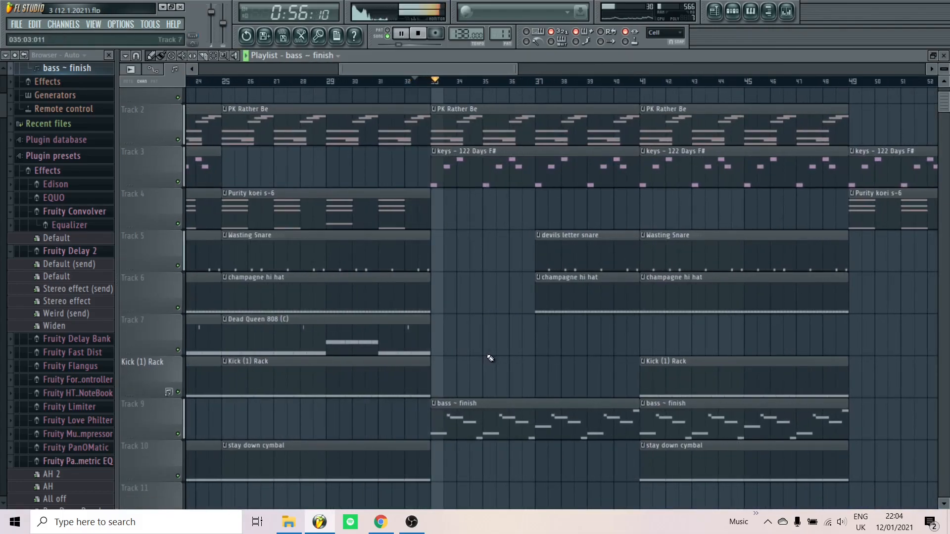
pyautogui.scroll(-2, 491, 357)
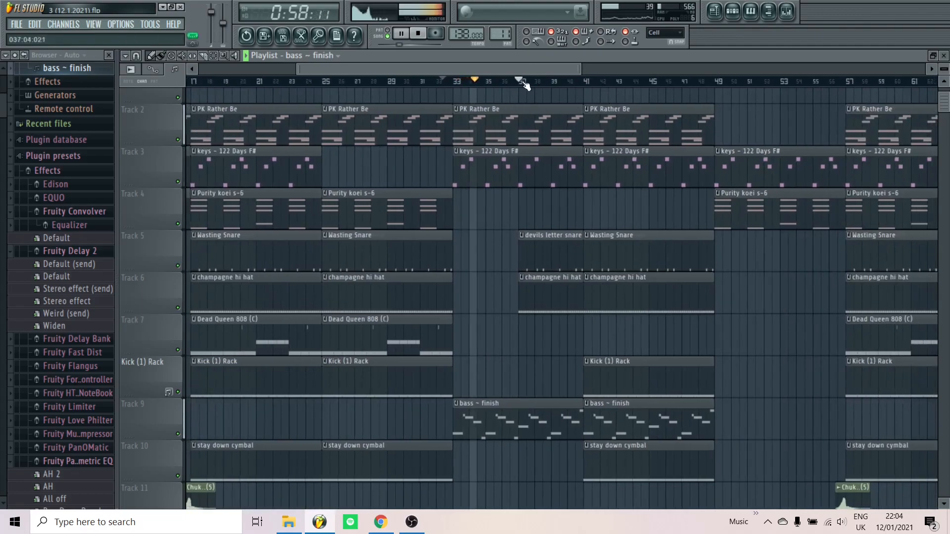
# - Jump playback to about bar 41 to hear the bass section with the full drums, and stop playback
pyautogui.click(581, 83)
pyautogui.scroll(-4, 593, 209)
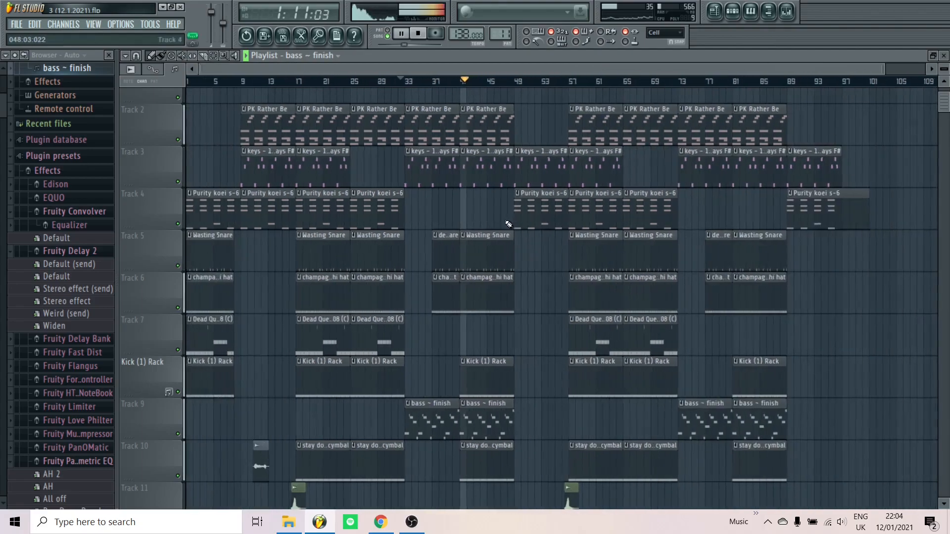
pyautogui.scroll(-3, 507, 222)
pyautogui.scroll(3, 523, 230)
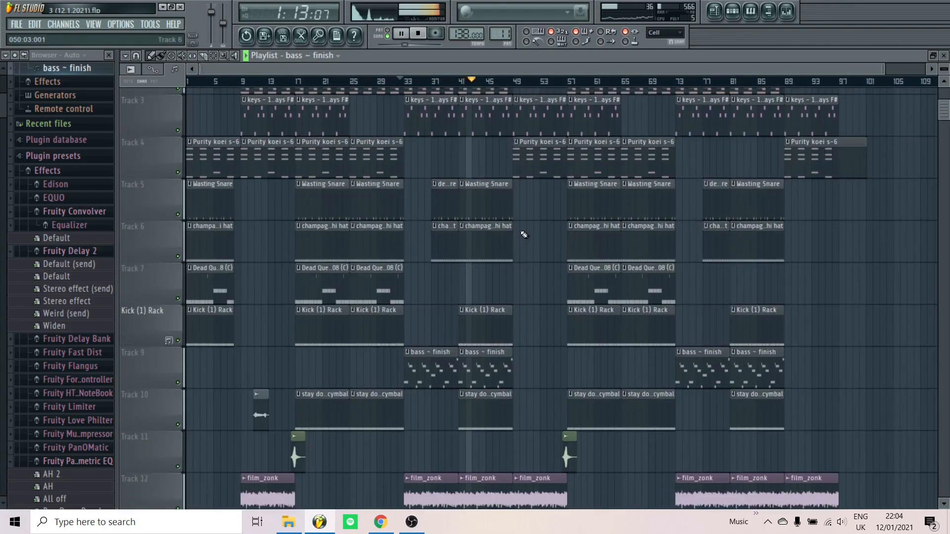
pyautogui.scroll(3, 527, 208)
pyautogui.scroll(5, 519, 123)
pyautogui.press('space')
pyautogui.scroll(-3, 490, 350)
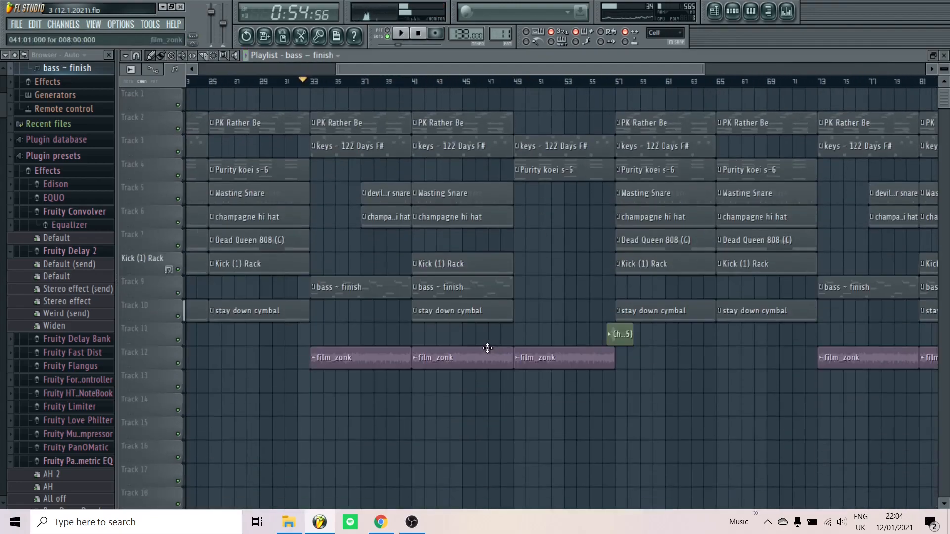
# - Check the preset loaded in the Purity channel from the channel rack, and return to the playlist
pyautogui.scroll(-1, 487, 348)
pyautogui.scroll(4, 588, 248)
pyautogui.scroll(-3, 482, 240)
pyautogui.scroll(-3, 483, 240)
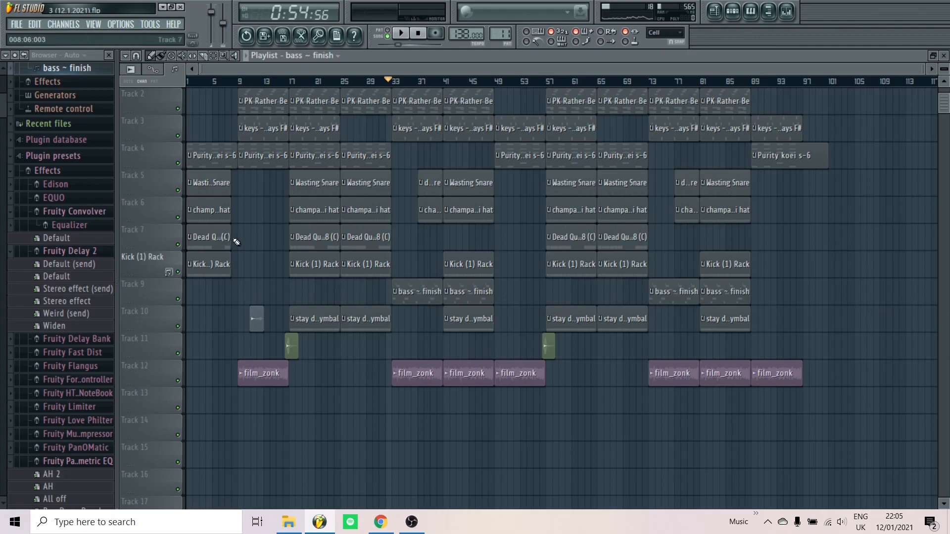
pyautogui.scroll(4, 262, 240)
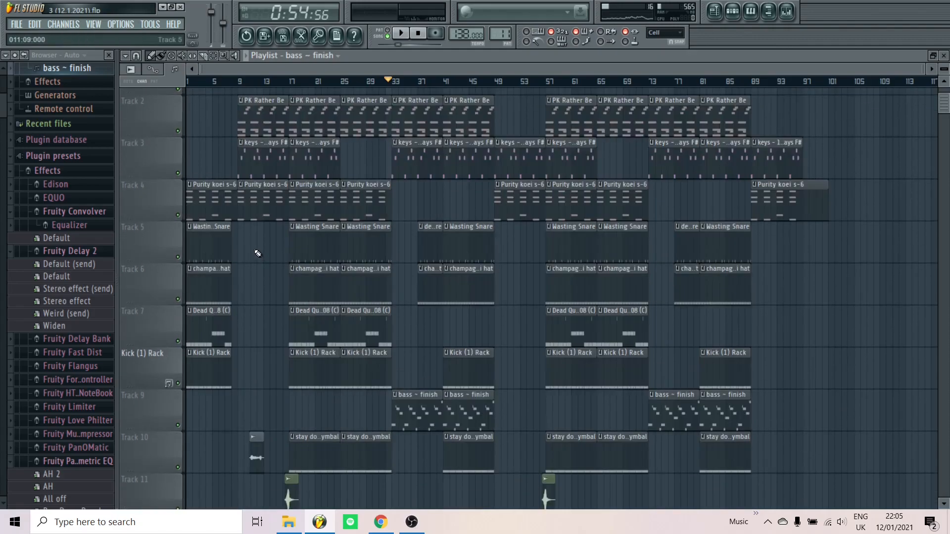
pyautogui.scroll(5, 176, 269)
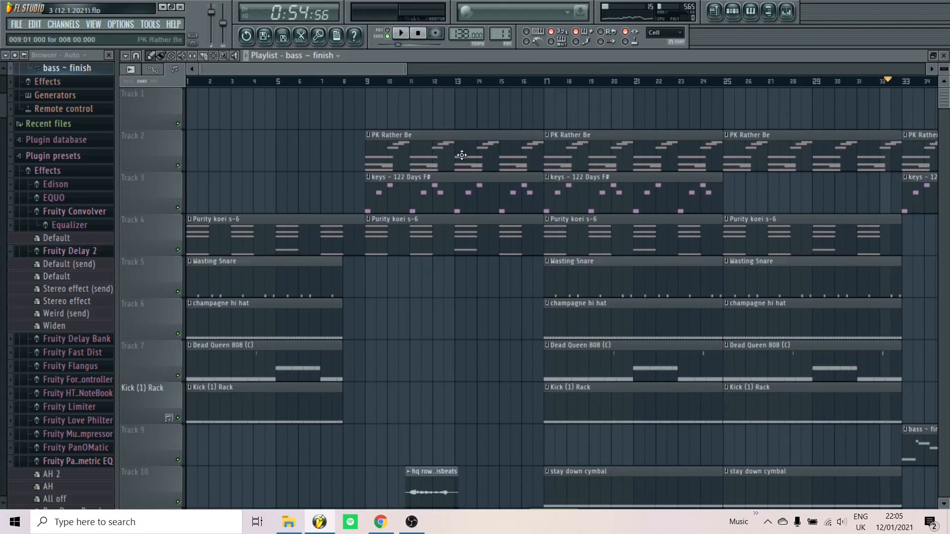
pyautogui.press('F6')
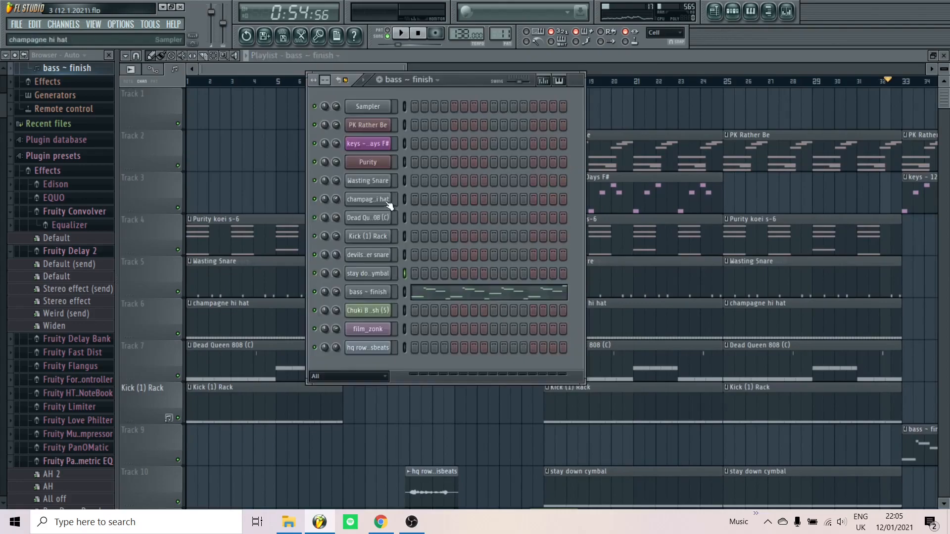
pyautogui.click(380, 164)
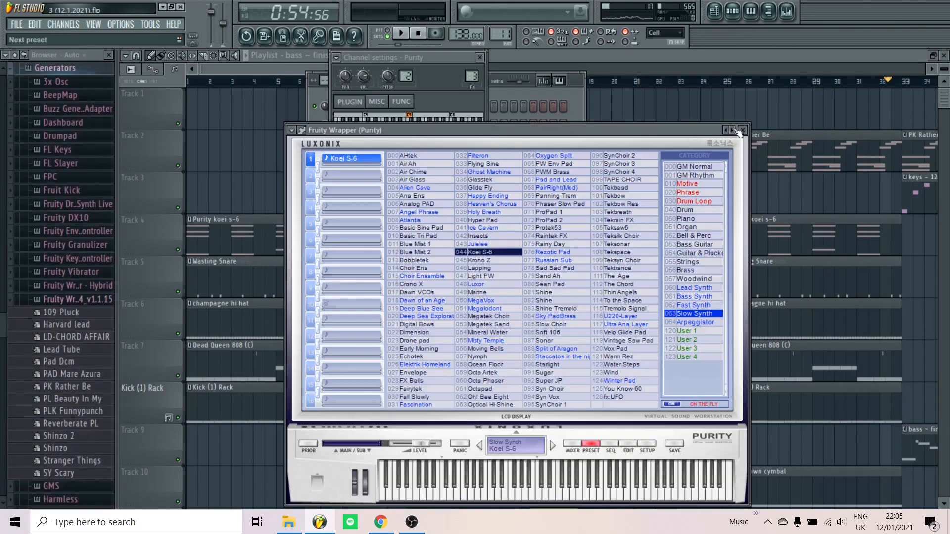
pyautogui.click(744, 131)
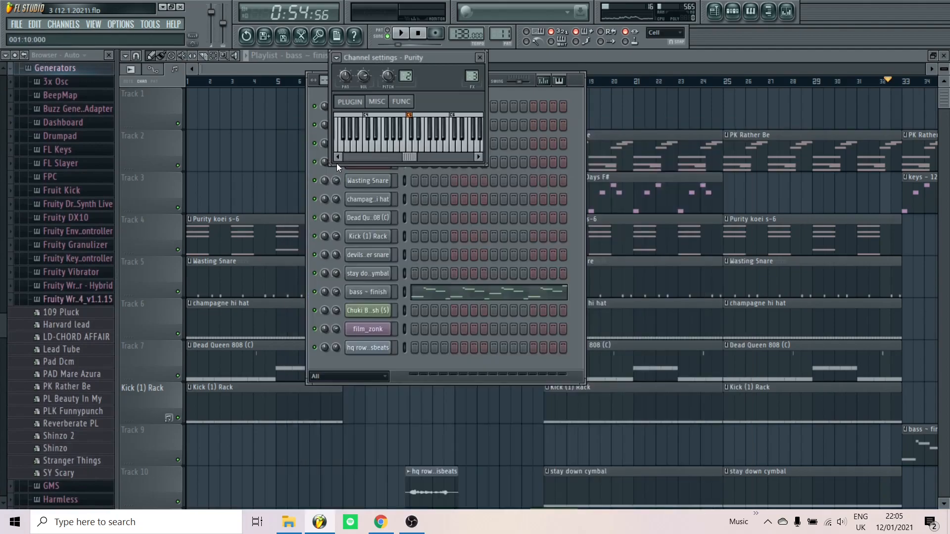
pyautogui.click(253, 164)
pyautogui.scroll(-6, 253, 163)
pyautogui.scroll(-3, 250, 158)
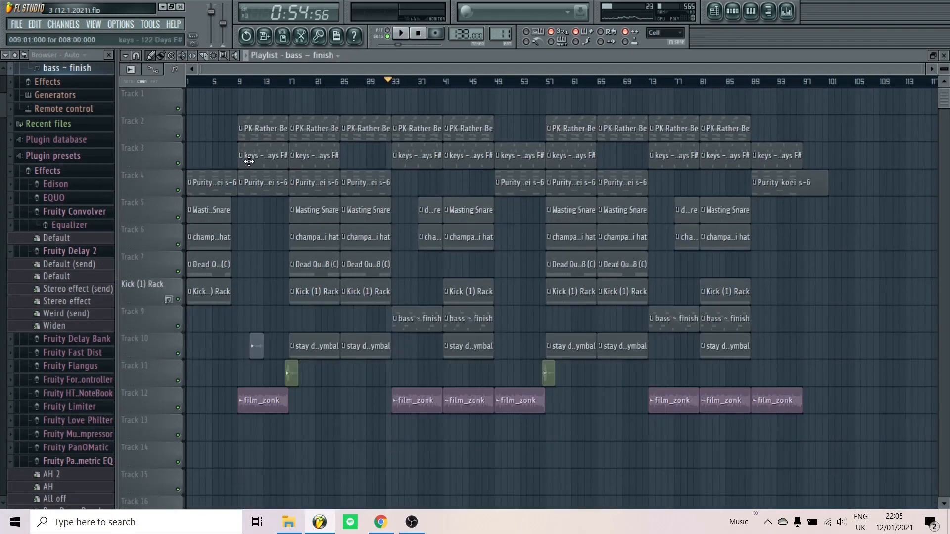
pyautogui.scroll(-4, 518, 284)
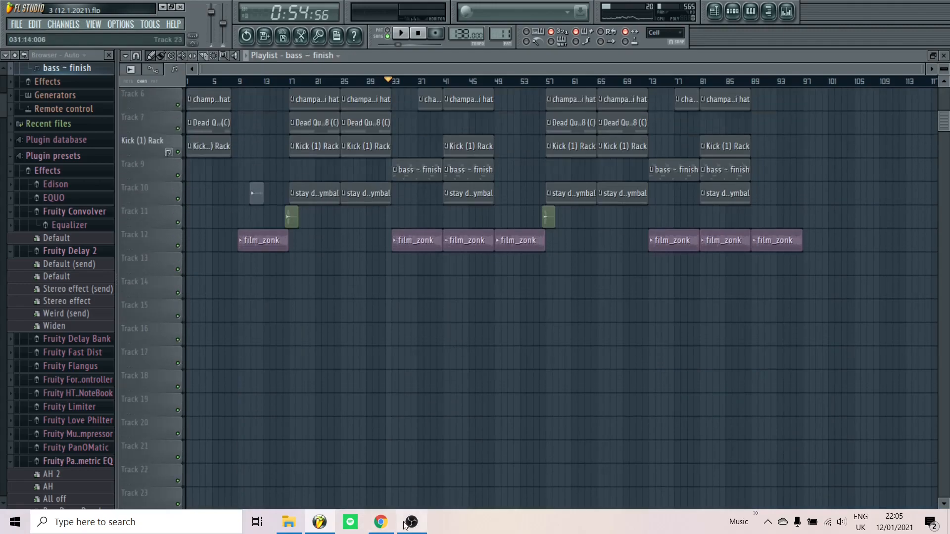
pyautogui.moveTo(409, 524)
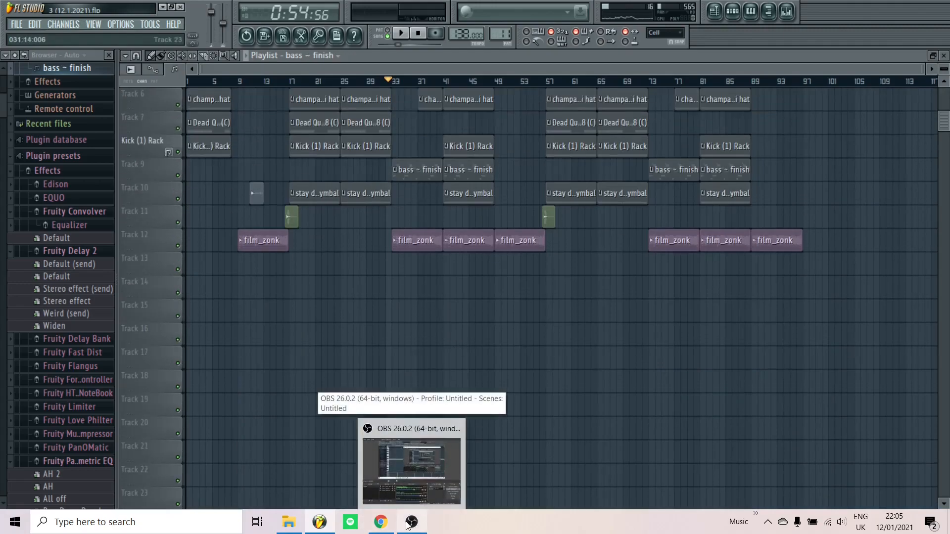